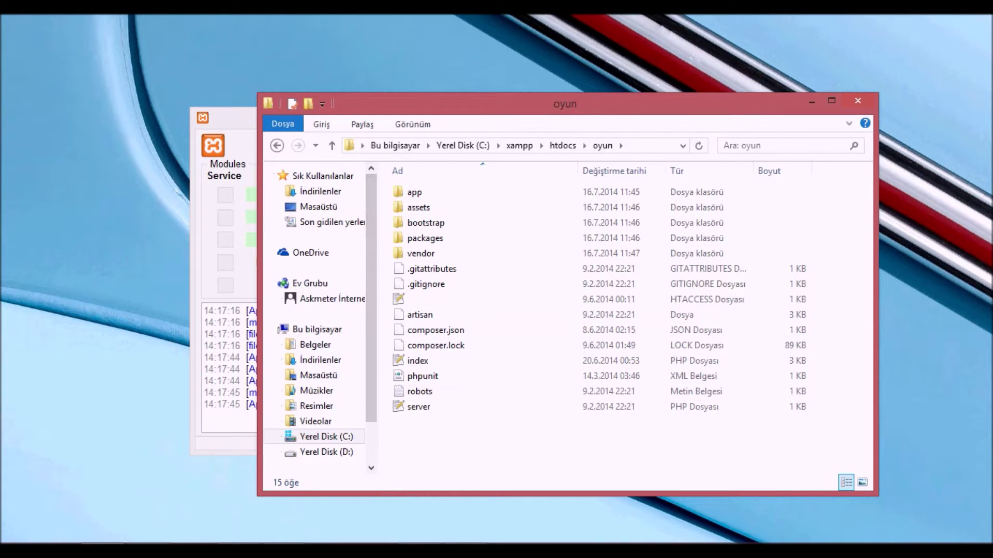
# - Log in to phpMyAdmin as root with the account password
pyautogui.click(233, 538)
pyautogui.click(271, 484)
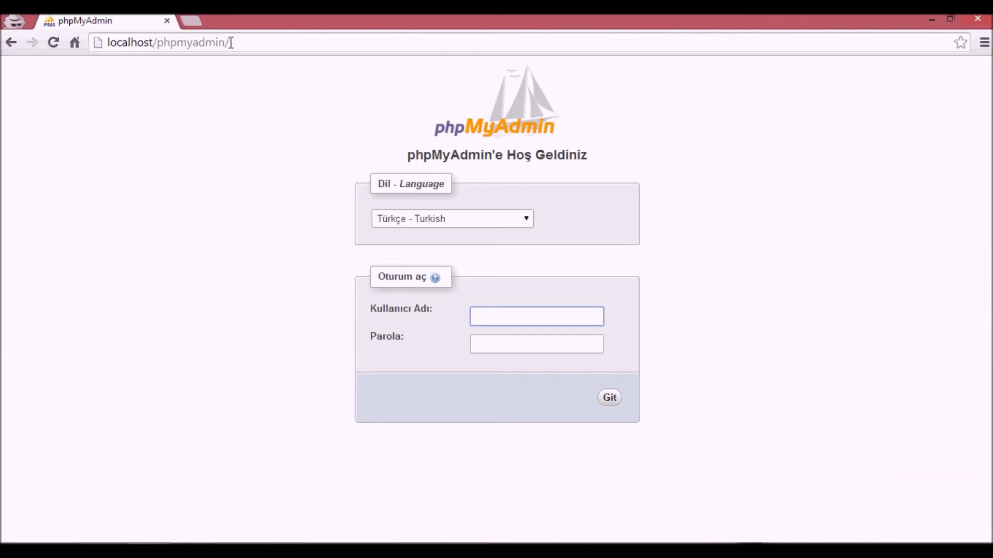
pyautogui.click(191, 21)
pyautogui.click(119, 20)
pyautogui.click(225, 21)
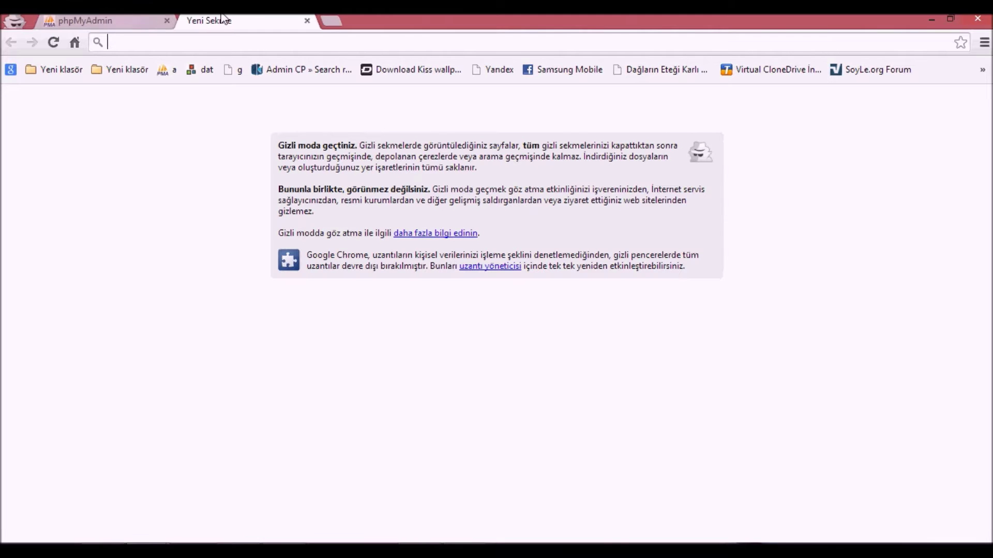
pyautogui.click(62, 21)
pyautogui.click(499, 312)
pyautogui.write('root')
pyautogui.press('BackSpace')
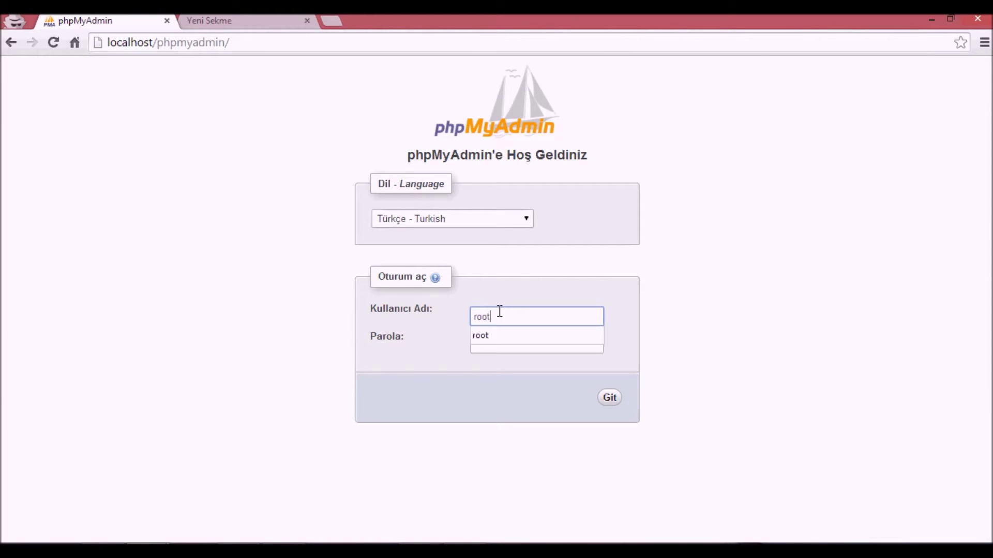
pyautogui.write('t')
pyautogui.press('Tab')
pyautogui.write('123')
pyautogui.press('Return')
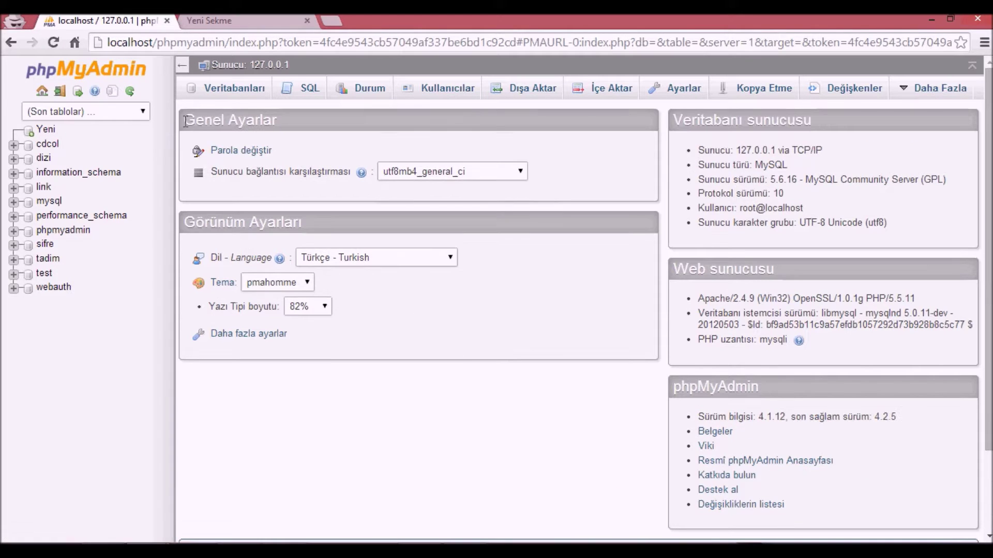
# - Create a new database named oyun and open its empty structure page
pyautogui.click(235, 93)
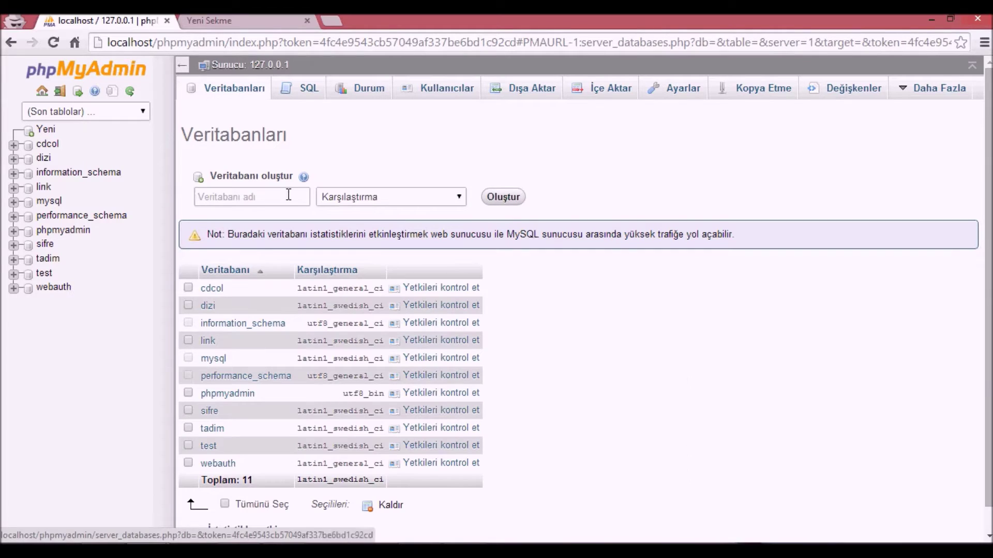
pyautogui.click(288, 195)
pyautogui.write('oyun')
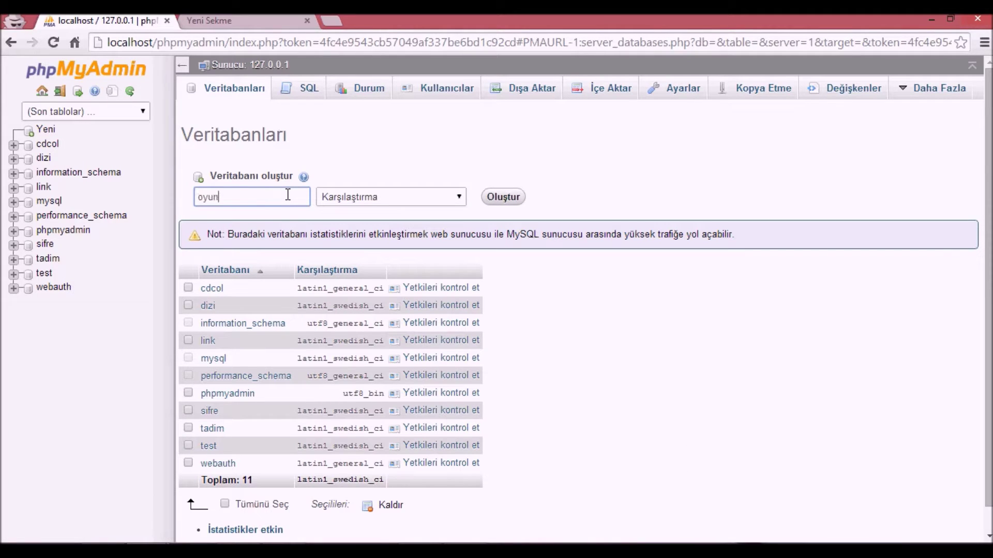
pyautogui.click(502, 197)
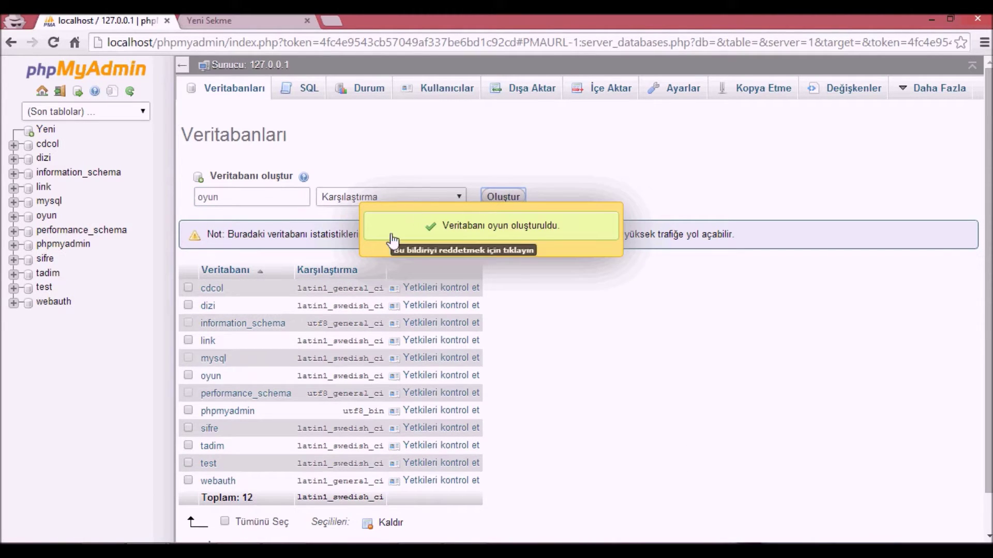
pyautogui.click(212, 377)
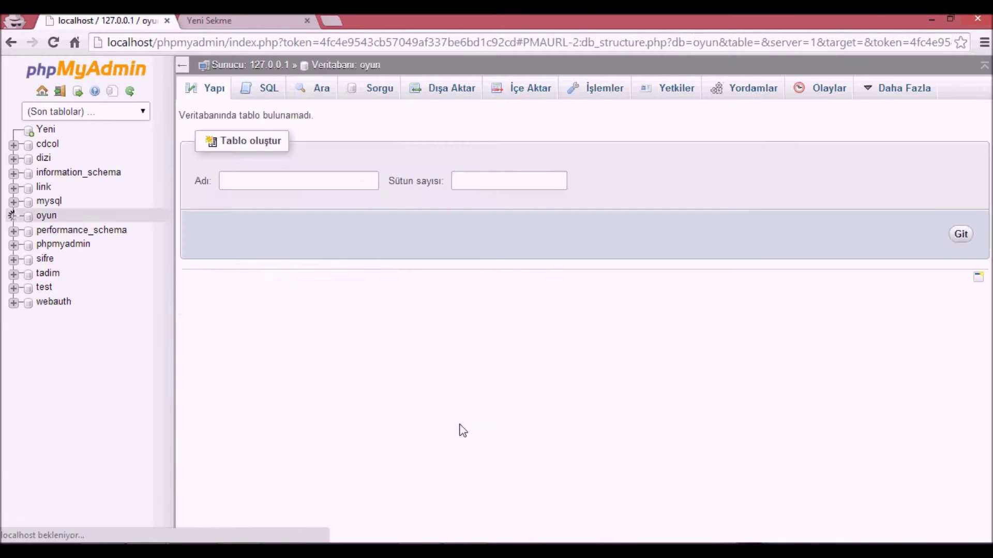
# - Load localhost/oyun/ in the second tab to reach the installer's Compatibility step
pyautogui.hotkey('ctrl', 'Tab')
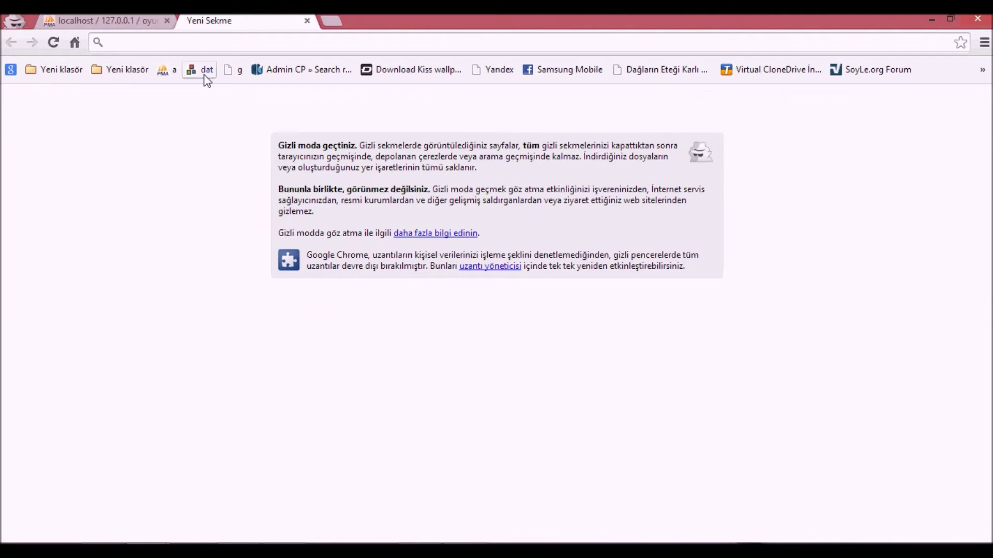
pyautogui.write('localhost')
pyautogui.press('Return')
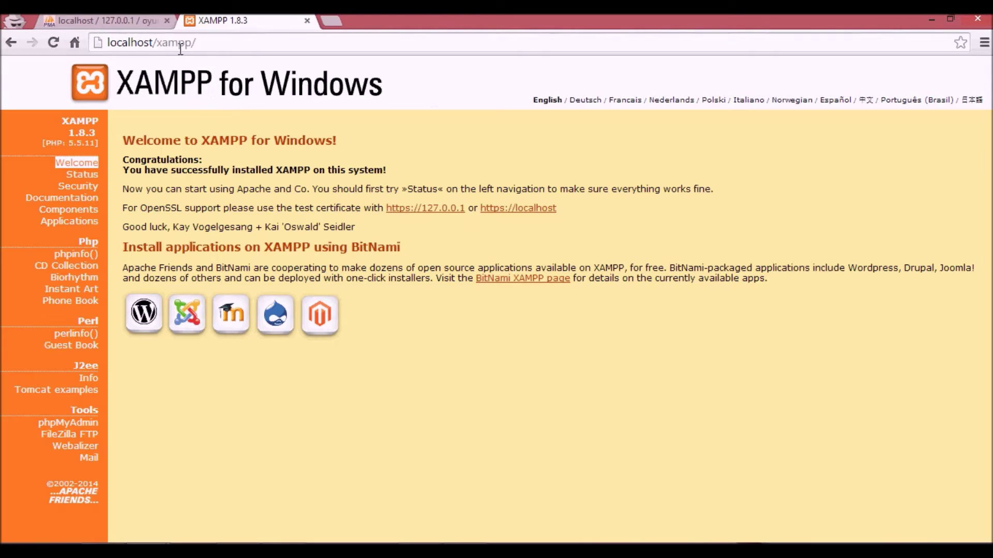
pyautogui.doubleClick(179, 47)
pyautogui.write('oyun')
pyautogui.press('Return')
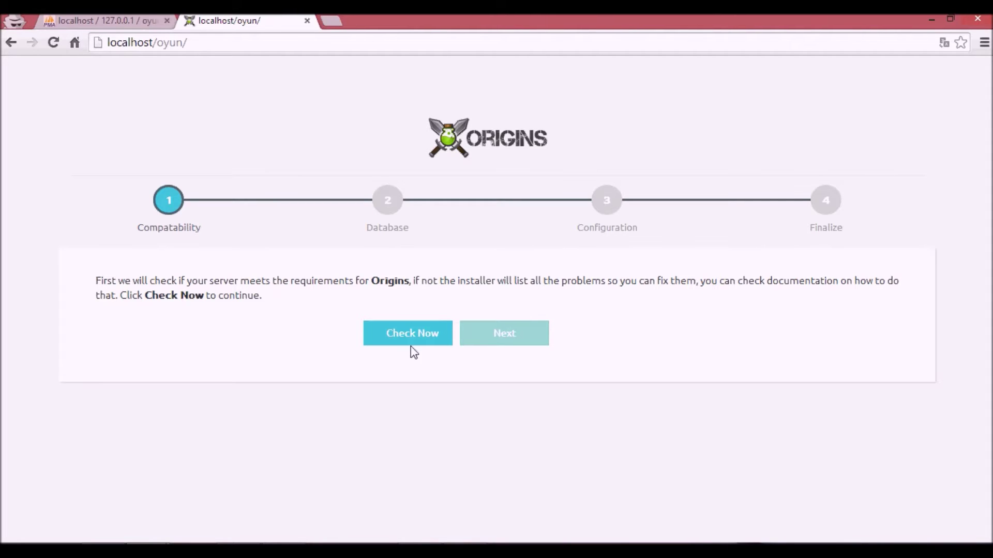
# - Run the server requirements check and review the results, noting fileinfo is disabled
pyautogui.click(428, 335)
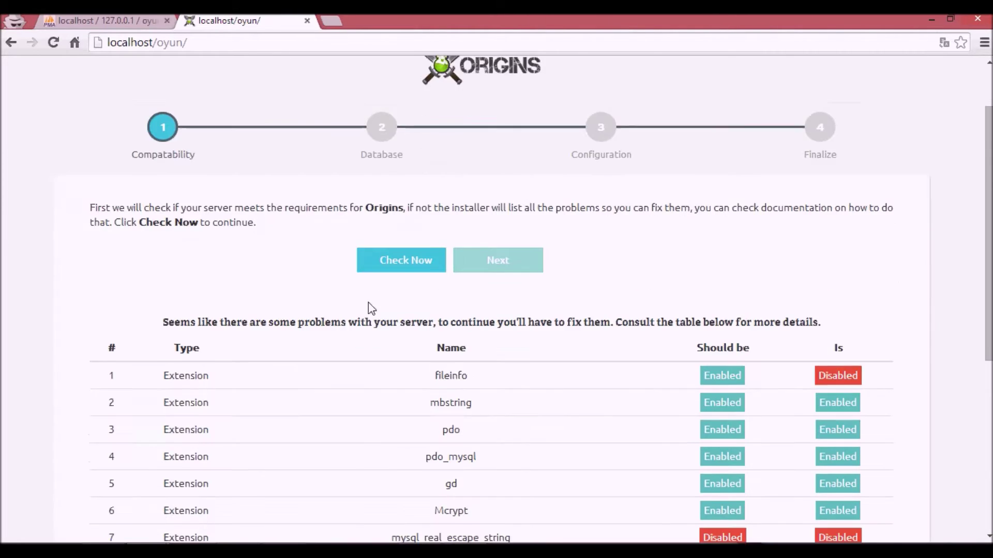
pyautogui.scroll(-4, 372, 336)
pyautogui.scroll(-2, 385, 401)
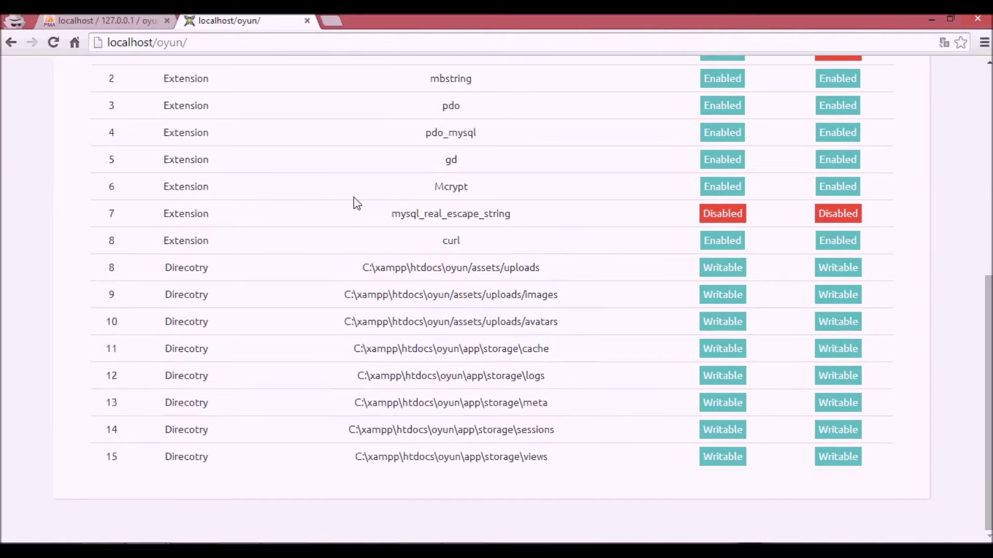
pyautogui.scroll(3, 354, 204)
pyautogui.scroll(-1, 354, 204)
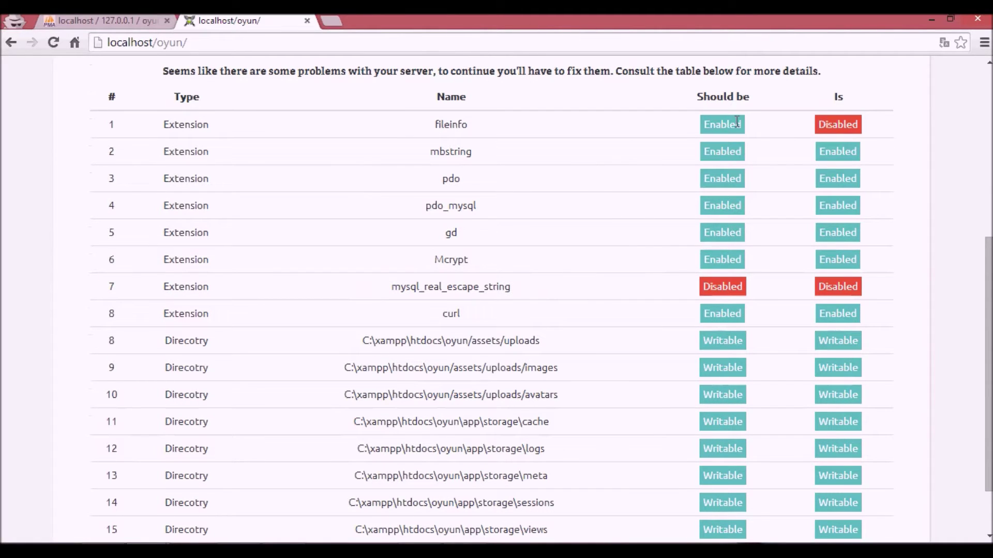
pyautogui.moveTo(852, 125); pyautogui.dragTo(238, 153)
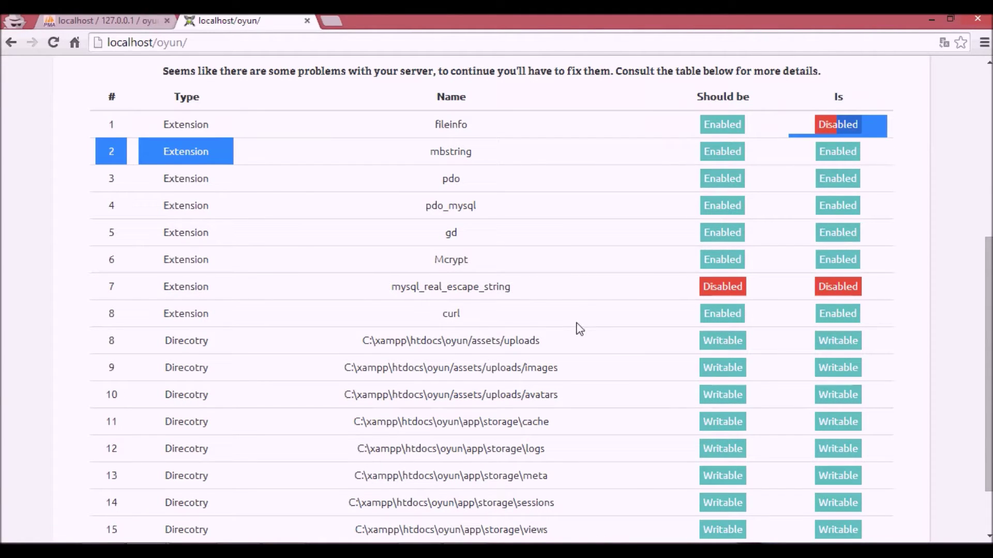
pyautogui.moveTo(834, 283); pyautogui.dragTo(5, 281)
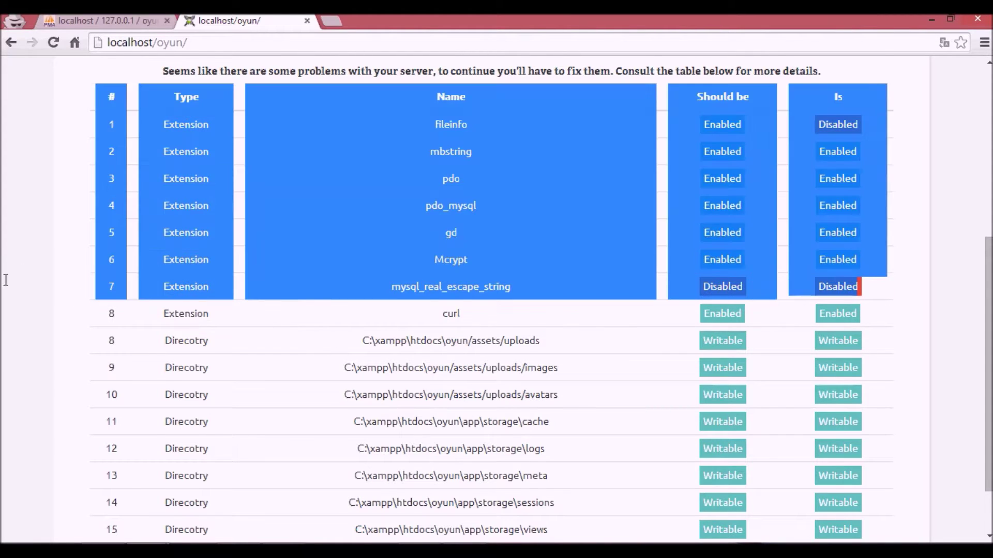
pyautogui.scroll(-2, 387, 187)
pyautogui.click(388, 190)
pyautogui.scroll(4, 390, 194)
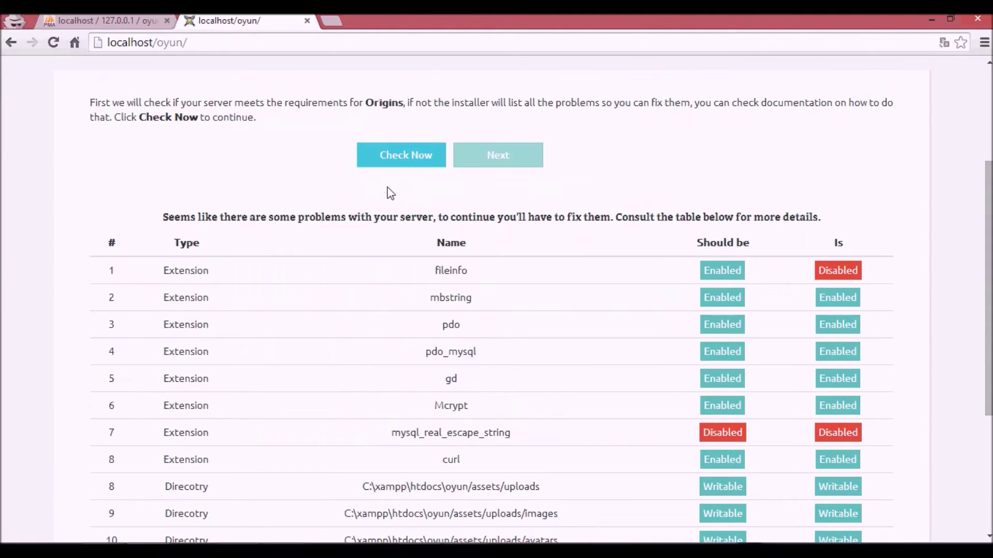
pyautogui.scroll(-4, 319, 432)
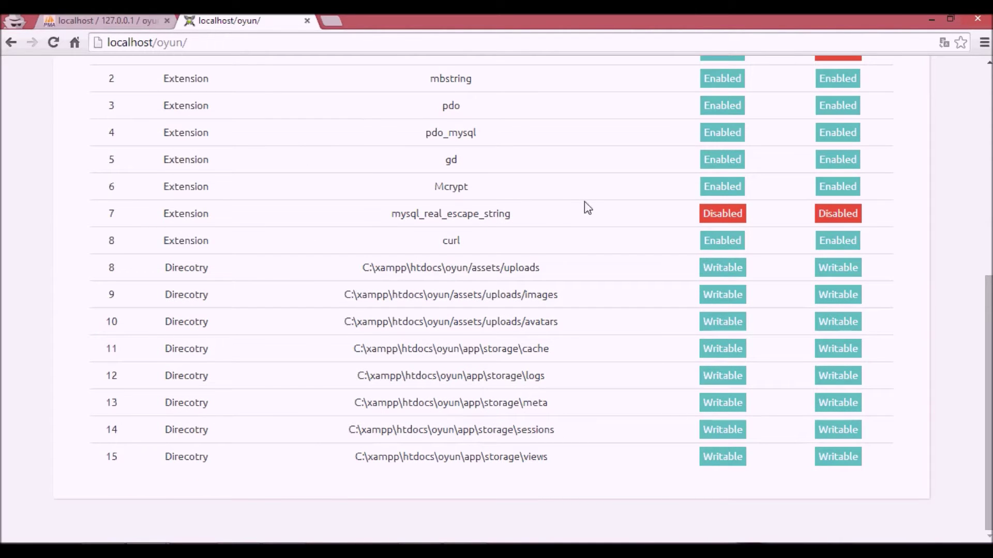
pyautogui.scroll(4, 500, 195)
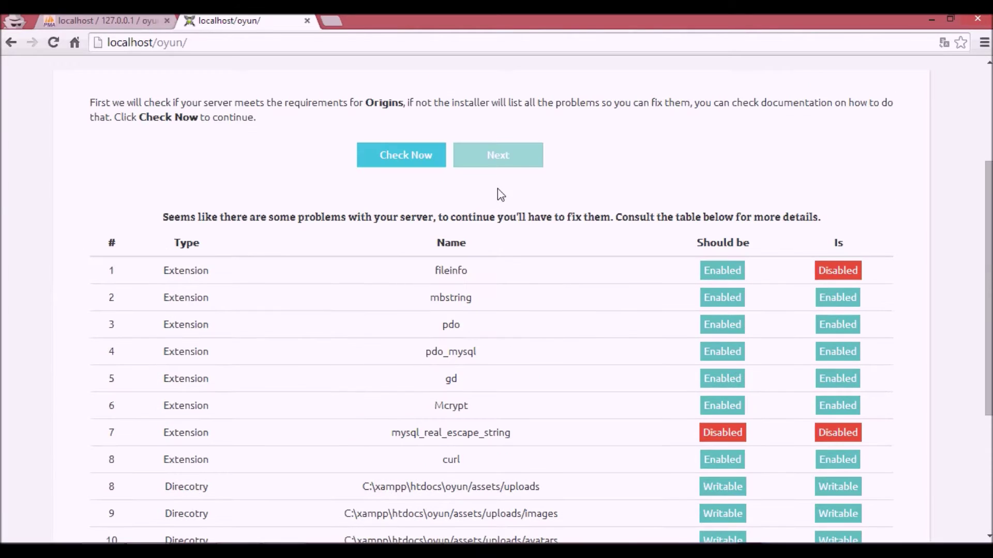
pyautogui.scroll(-4, 408, 194)
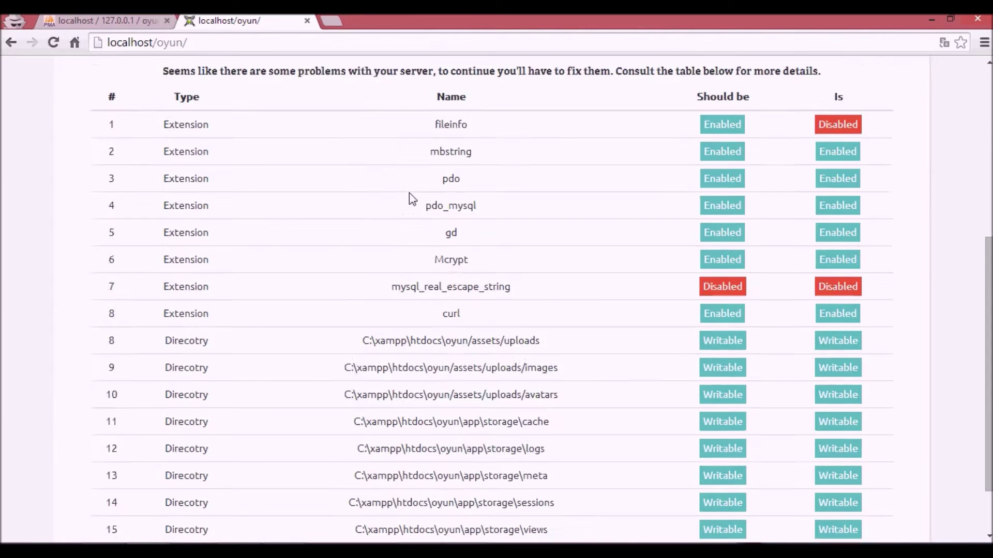
pyautogui.scroll(1, 429, 228)
pyautogui.scroll(-1, 895, 291)
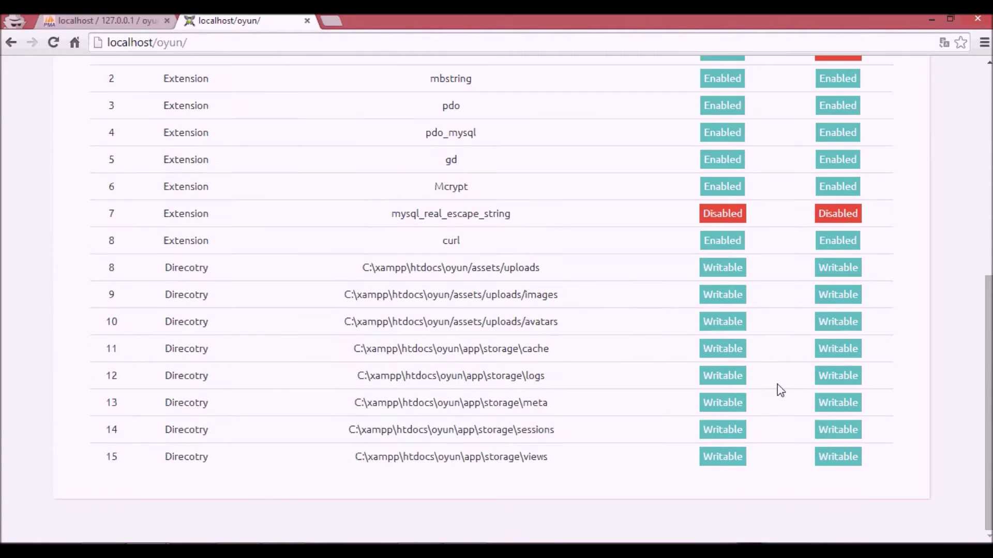
pyautogui.scroll(4, 553, 341)
pyautogui.tripleClick(176, 217)
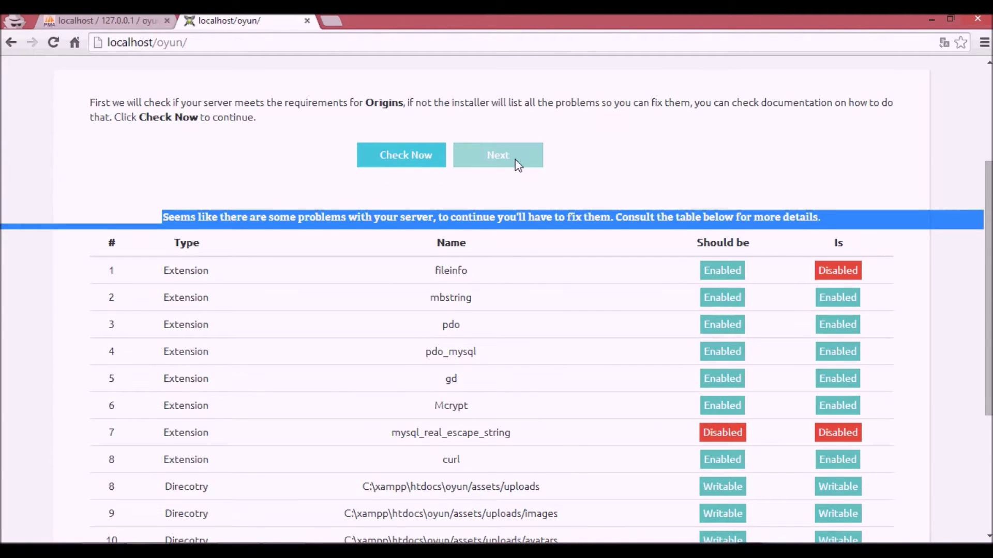
pyautogui.scroll(-1, 517, 165)
pyautogui.moveTo(853, 360); pyautogui.dragTo(568, 353)
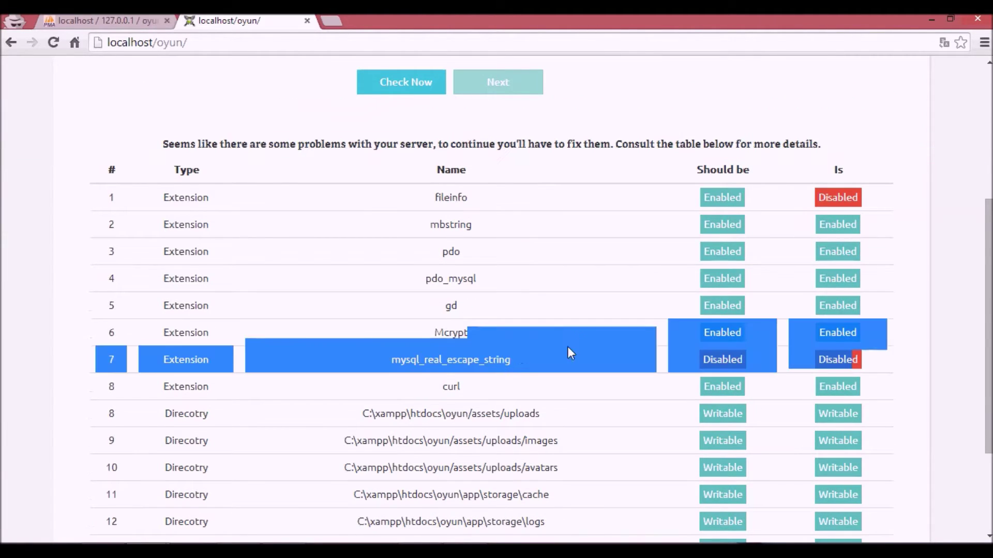
pyautogui.click(568, 348)
pyautogui.scroll(3, 296, 229)
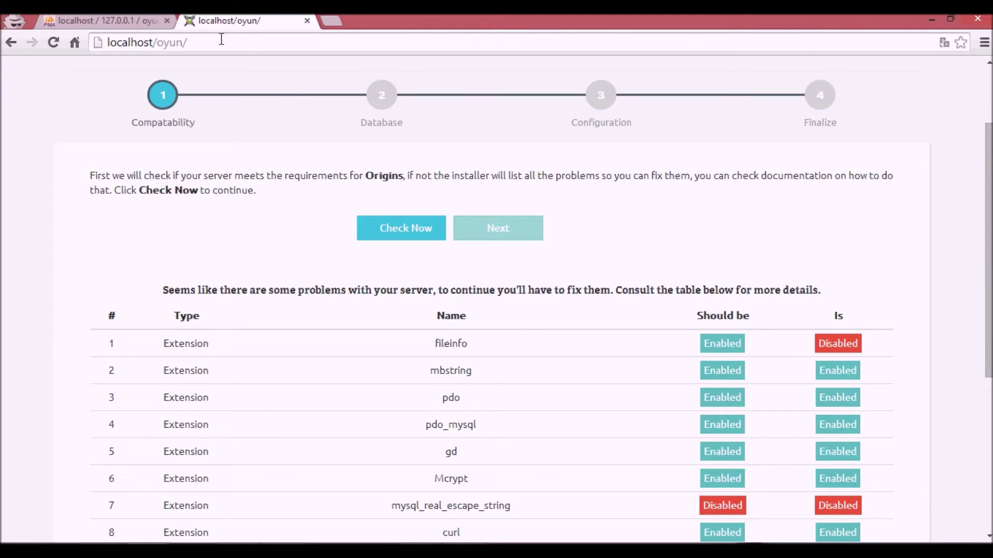
# - Change the address to localhost/oyun/#db for the database step
pyautogui.write('#dvb')
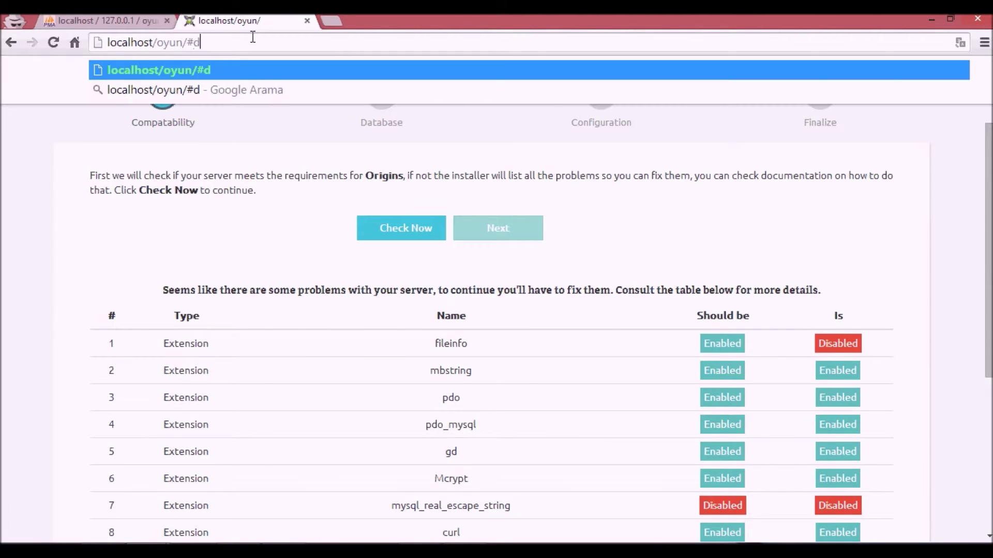
pyautogui.press('BackSpace')
pyautogui.press('BackSpace')
pyautogui.write('b')
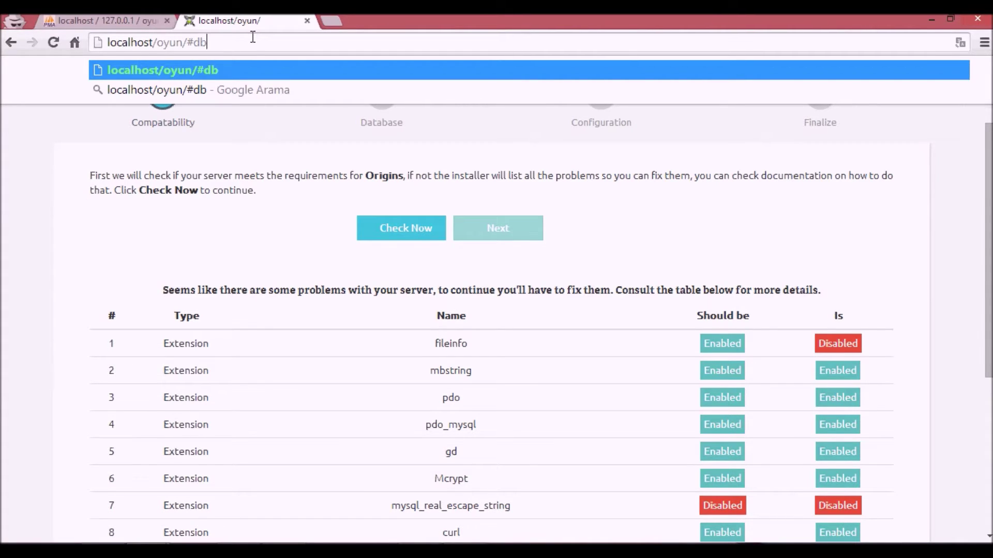
pyautogui.scroll(-4, 505, 367)
pyautogui.scroll(6, 269, 275)
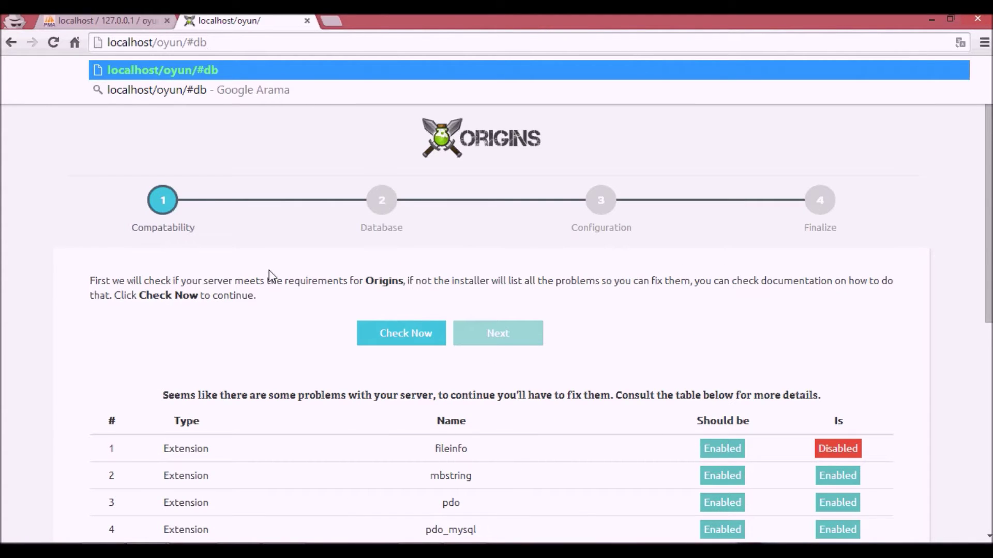
# - Submit database oyun with user root and a password, getting an access-denied error
pyautogui.press('Return')
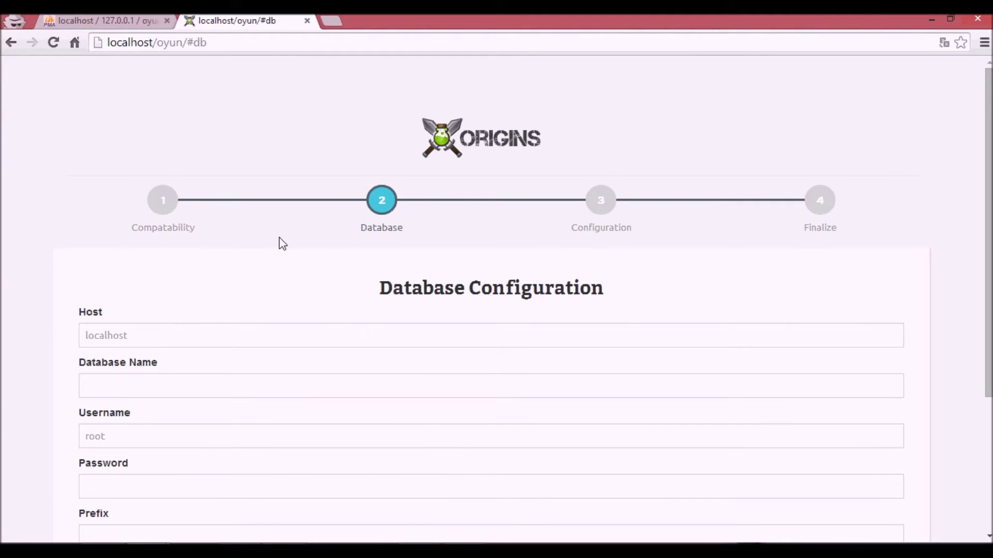
pyautogui.scroll(-1, 212, 362)
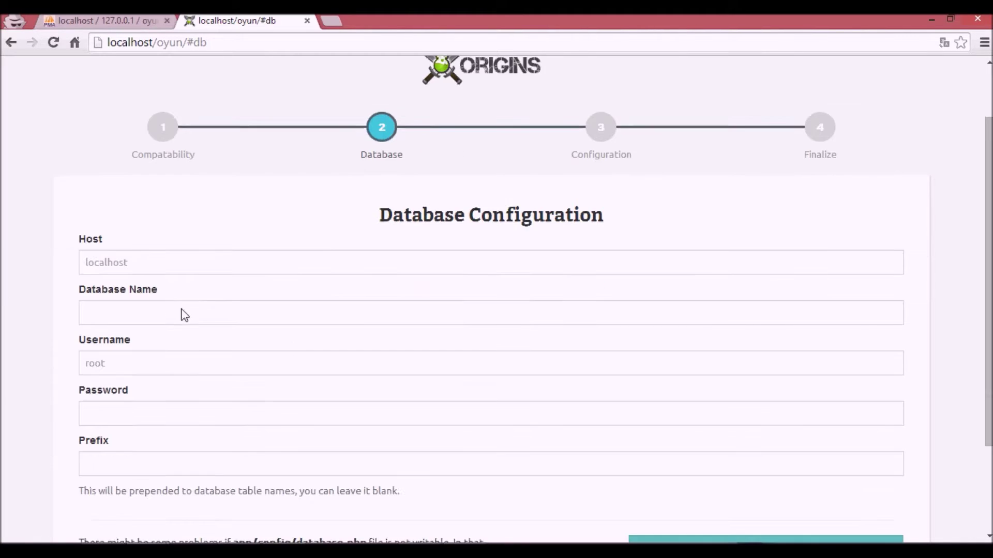
pyautogui.click(174, 318)
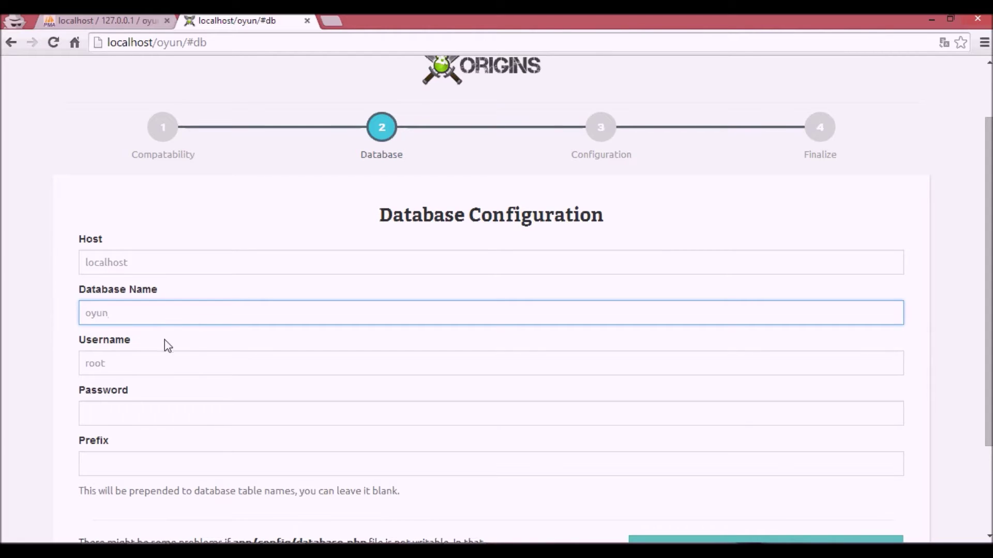
pyautogui.click(133, 411)
pyautogui.write('1')
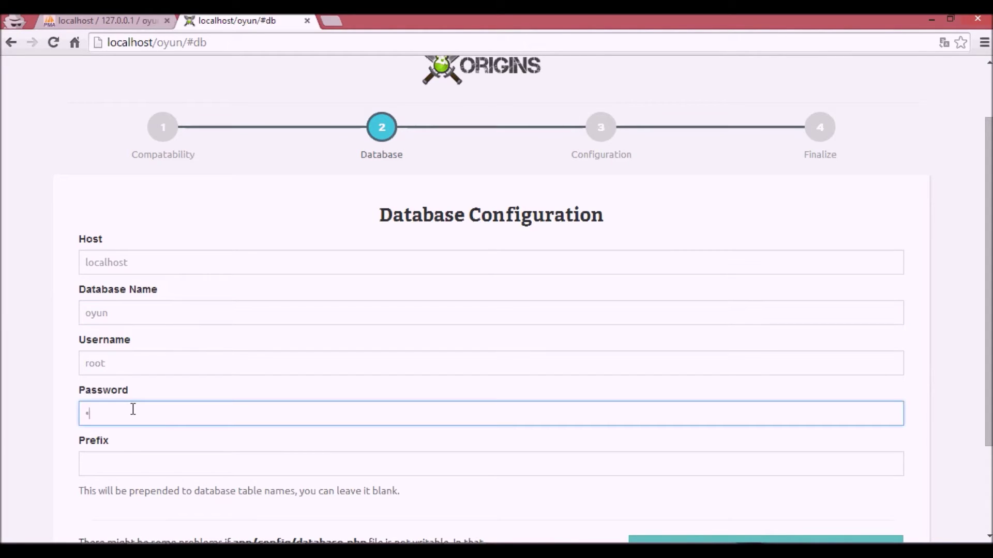
pyautogui.scroll(-1, 133, 409)
pyautogui.scroll(-1, 159, 379)
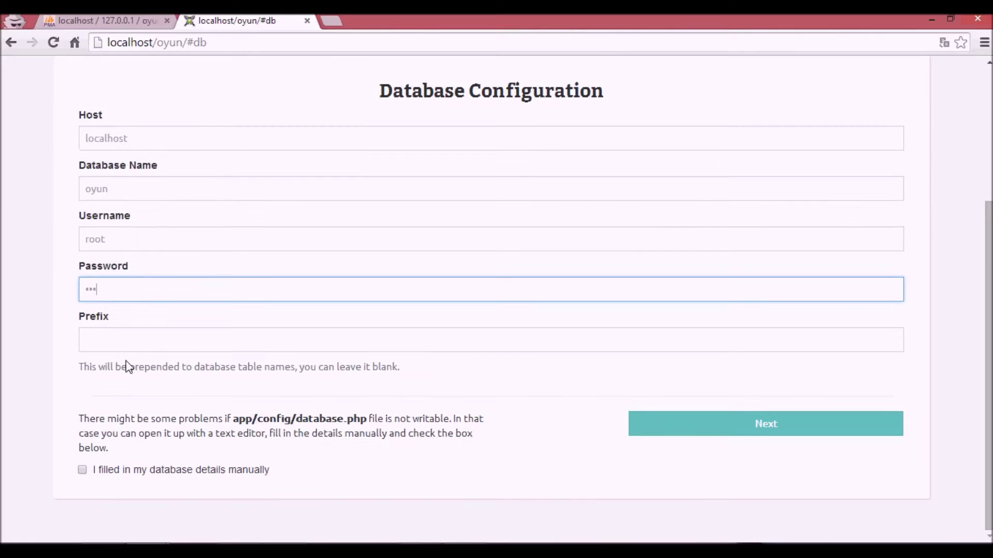
pyautogui.click(725, 425)
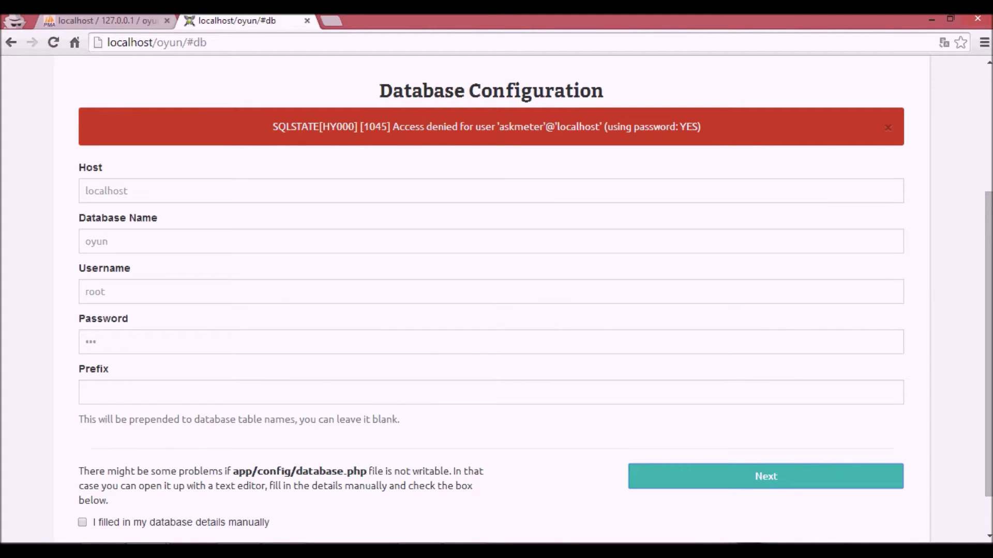
# - Place the oyun folder window beside the installer and note the app/config/database path
pyautogui.click(97, 476)
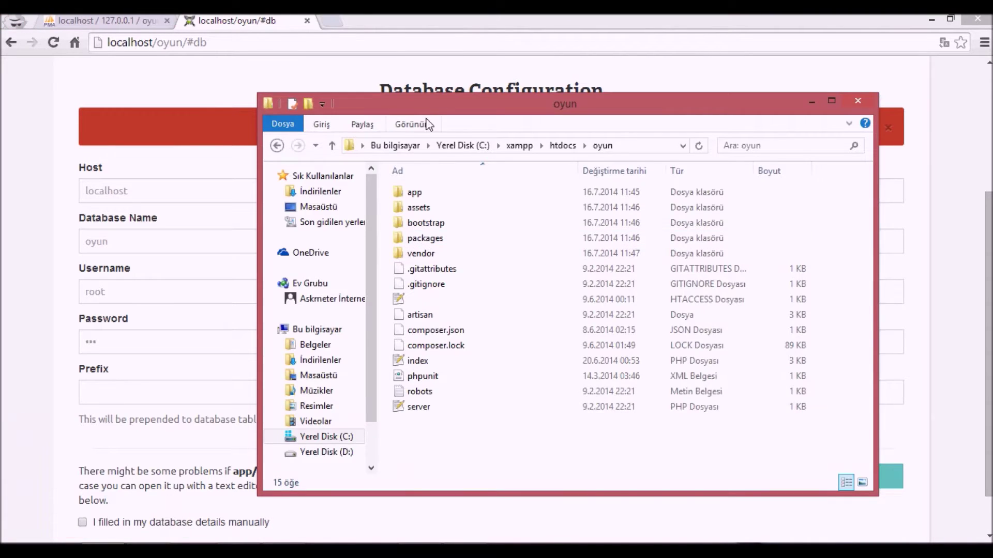
pyautogui.moveTo(256, 287); pyautogui.dragTo(416, 286)
pyautogui.click(77, 480)
pyautogui.moveTo(235, 472); pyautogui.dragTo(266, 471)
pyautogui.doubleClick(266, 472)
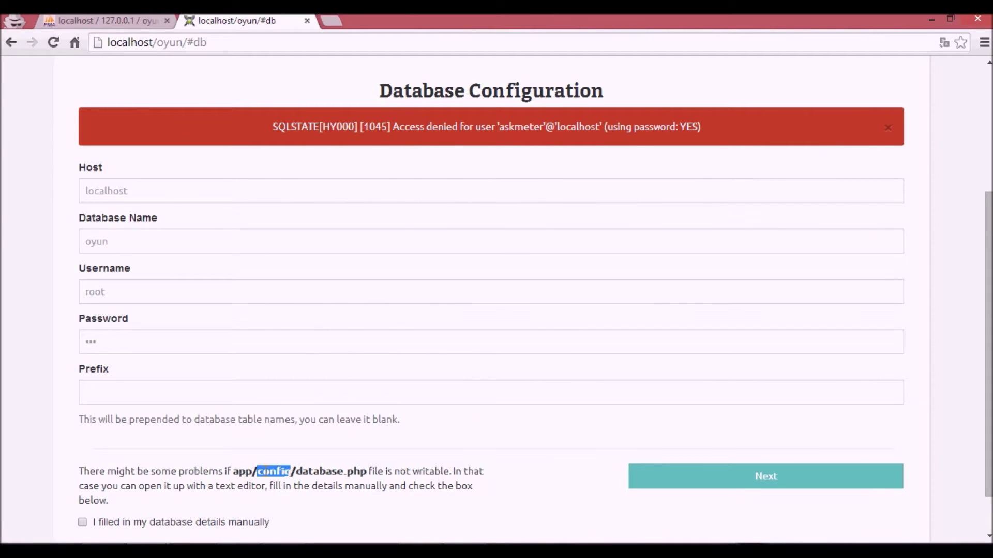
pyautogui.doubleClick(327, 471)
# - Browse into app\config in the oyun folder and open database.php
pyautogui.hotkey('alt', 'Tab')
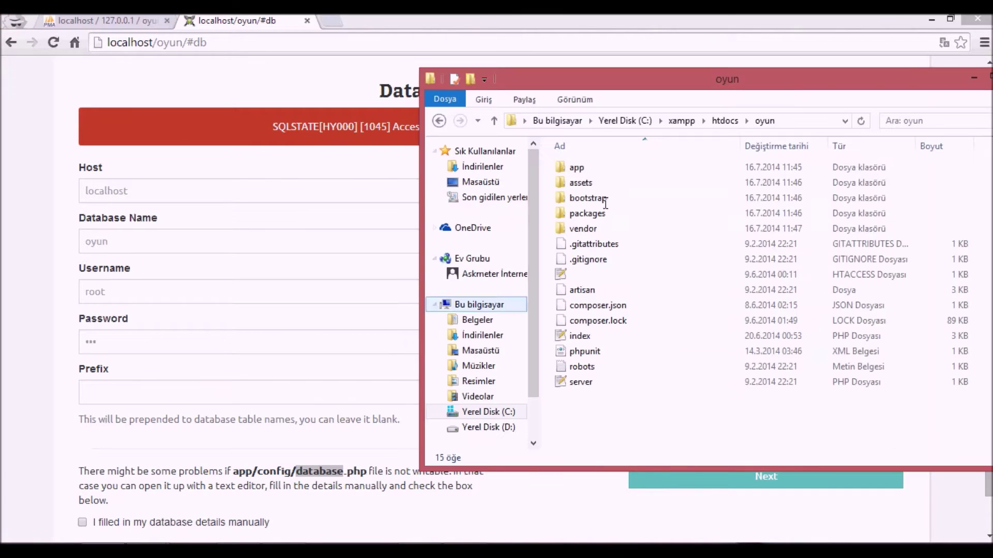
pyautogui.doubleClick(615, 167)
pyautogui.doubleClick(614, 183)
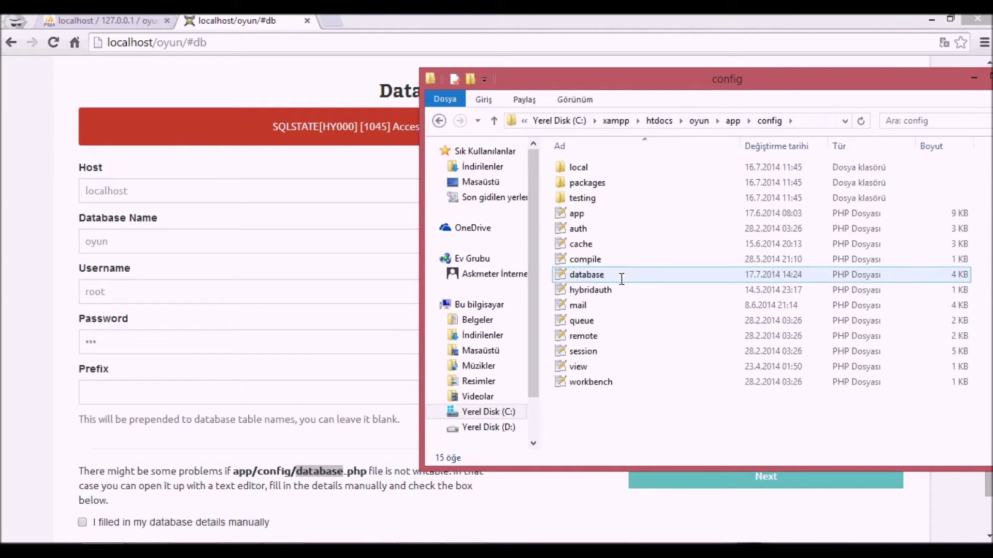
pyautogui.click(591, 274)
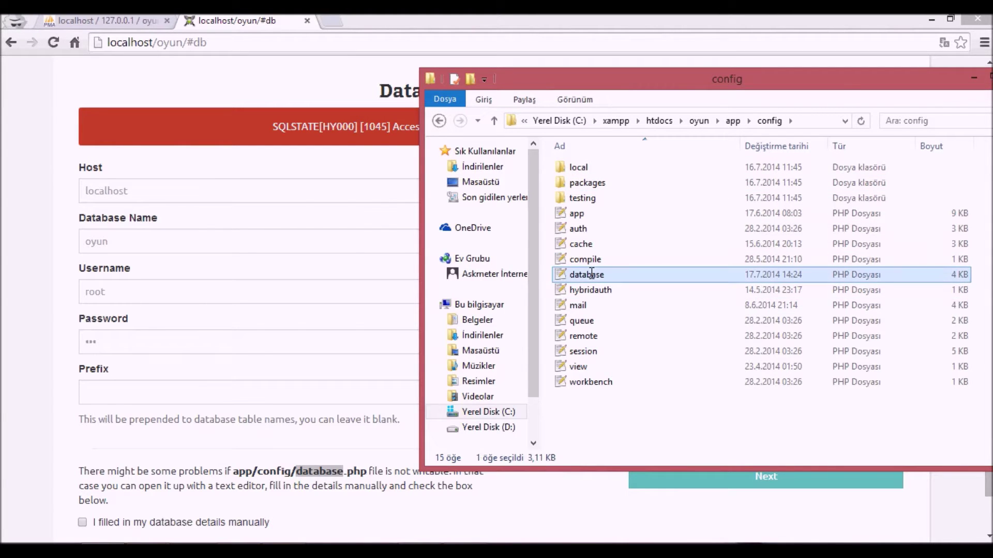
pyautogui.doubleClick(591, 274)
# - In database.php, set the database value to oyun, fill in the password, and save
pyautogui.scroll(-18, 144, 331)
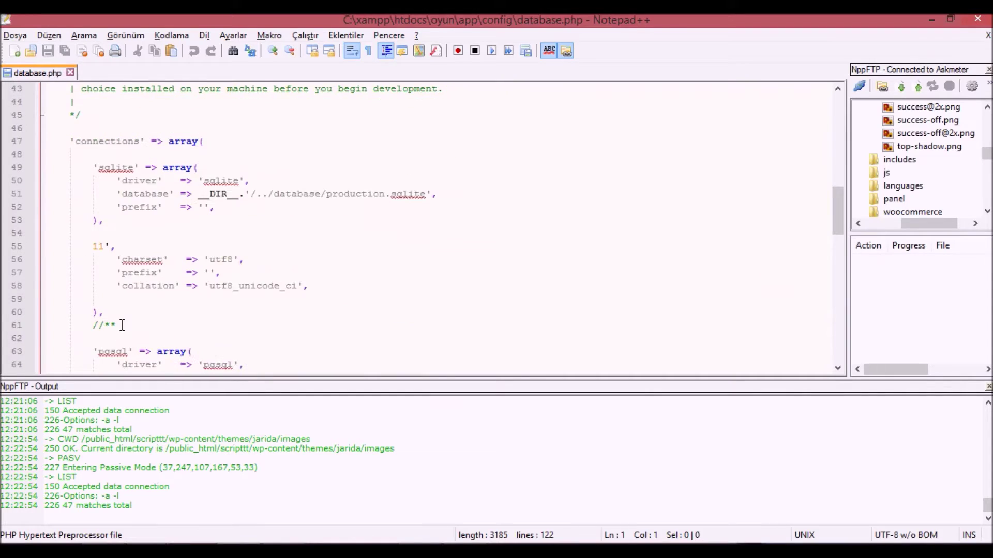
pyautogui.doubleClick(221, 221)
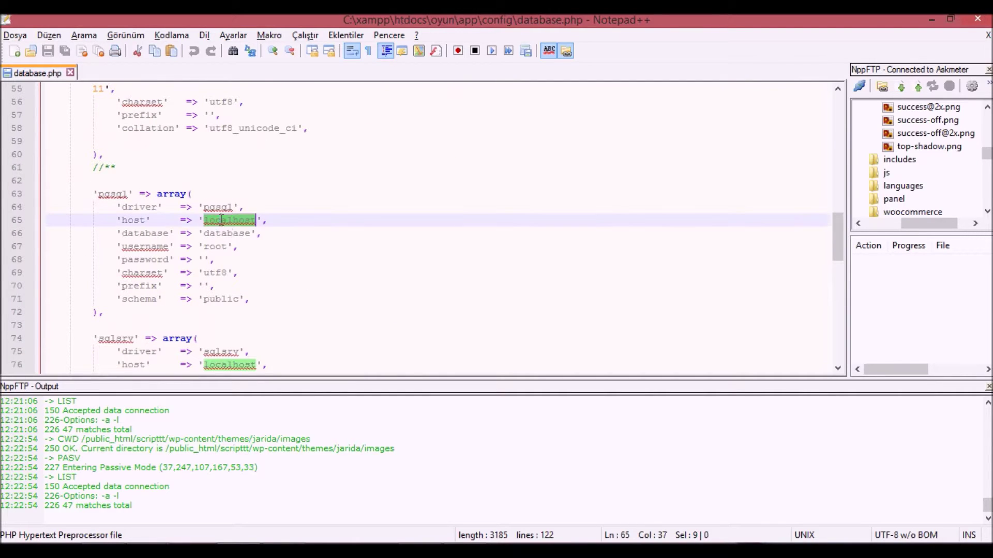
pyautogui.doubleClick(216, 235)
pyautogui.write('oyun')
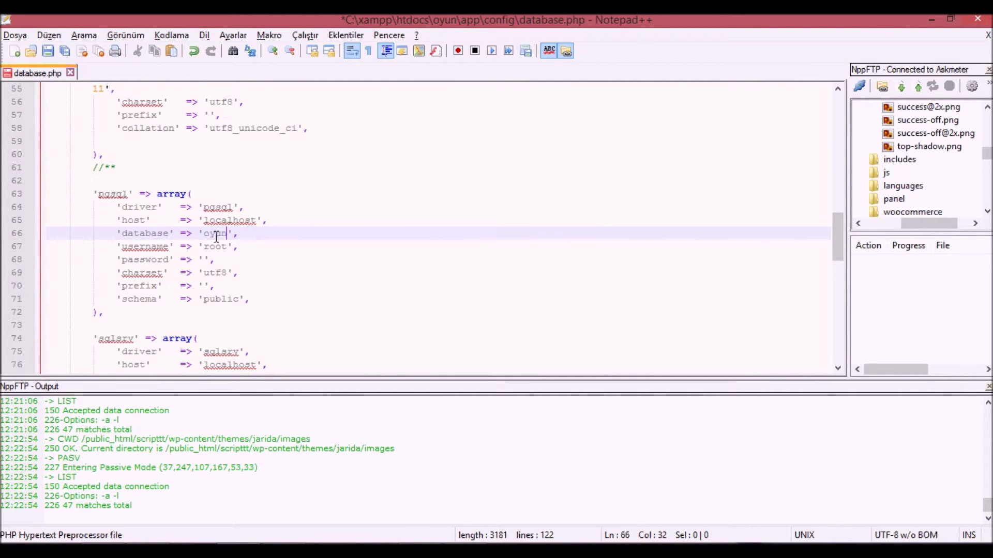
pyautogui.click(204, 257)
pyautogui.write('111')
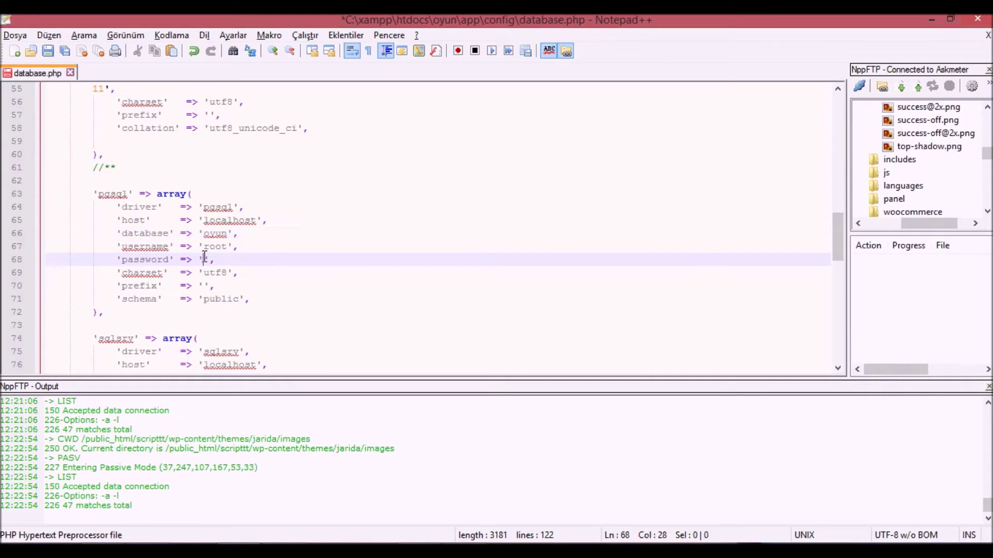
pyautogui.click(338, 255)
pyautogui.hotkey('ctrl', 's')
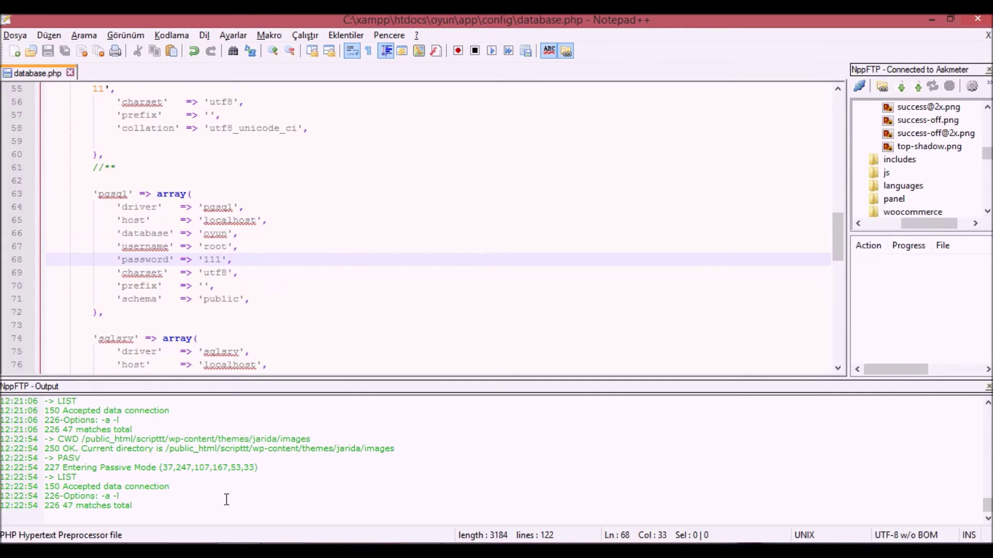
# - Confirm manual database details and resubmit twice, still getting access denied
pyautogui.moveTo(138, 541)
pyautogui.click(197, 520)
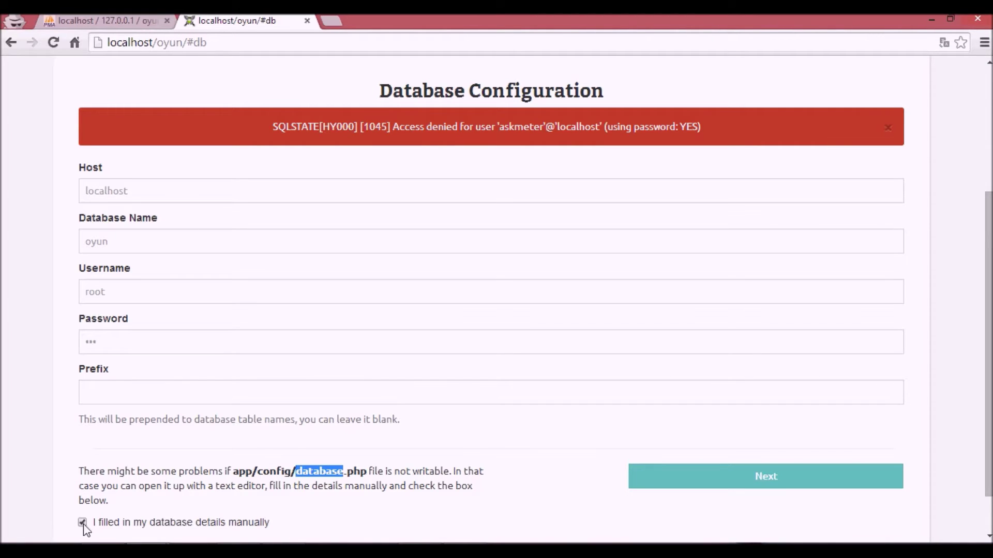
pyautogui.click(708, 484)
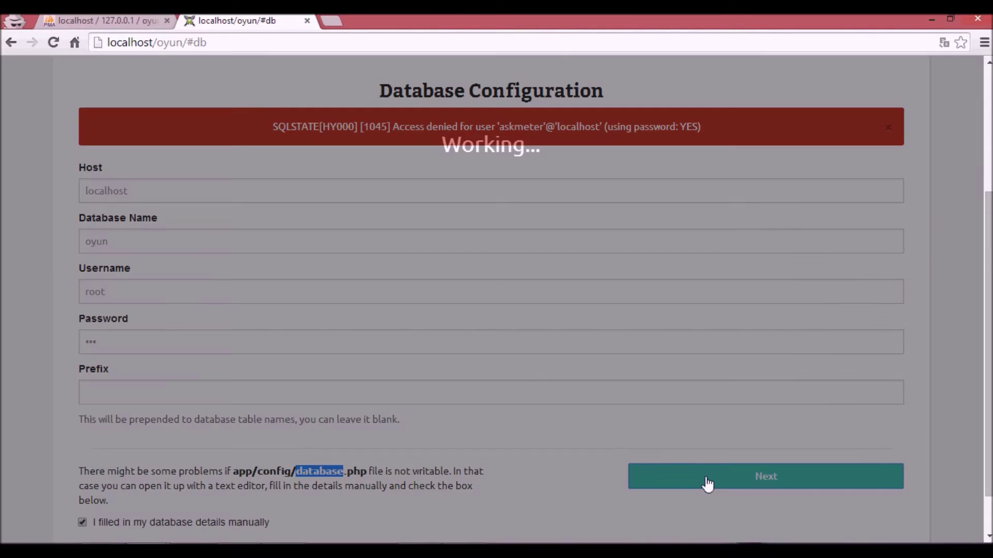
pyautogui.scroll(-2, 96, 222)
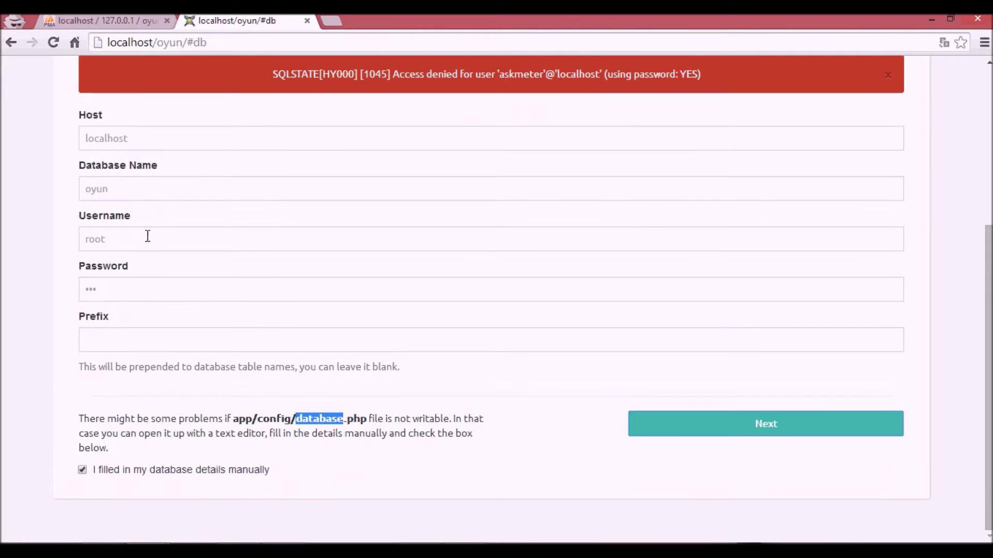
pyautogui.click(660, 436)
pyautogui.scroll(3, 210, 362)
pyautogui.hotkey('alt', 'Tab')
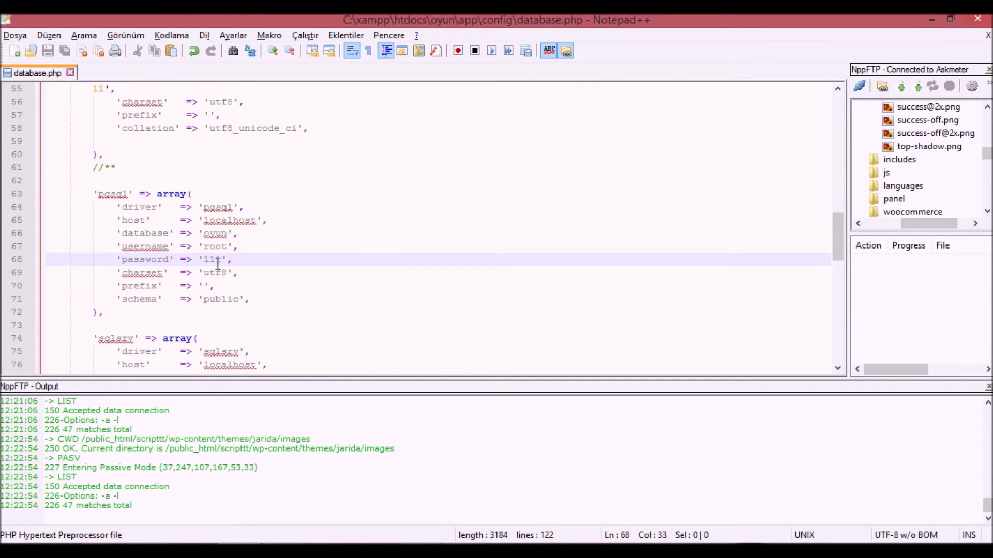
# - Verify database.php's oyun name, root user and password against phpMyAdmin's database name
pyautogui.doubleClick(214, 235)
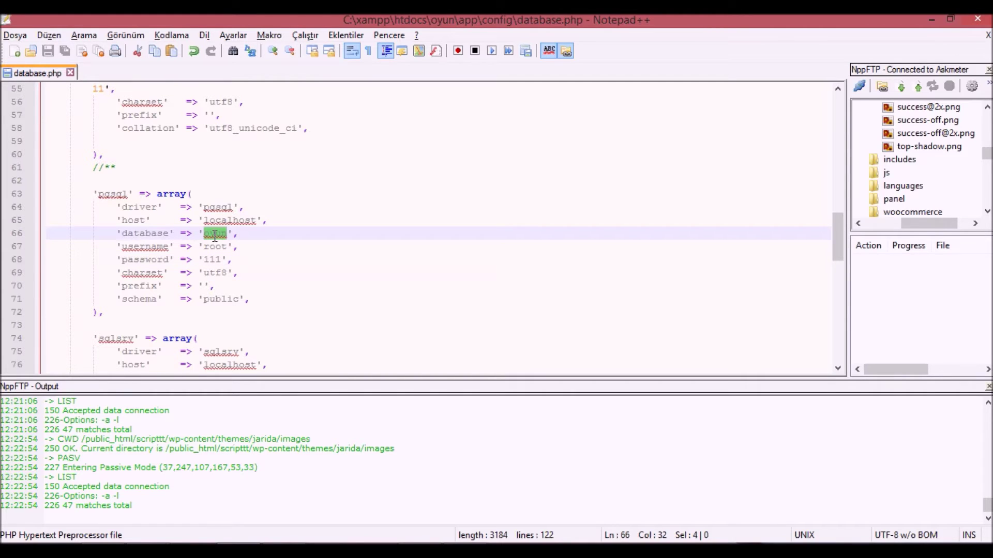
pyautogui.doubleClick(217, 246)
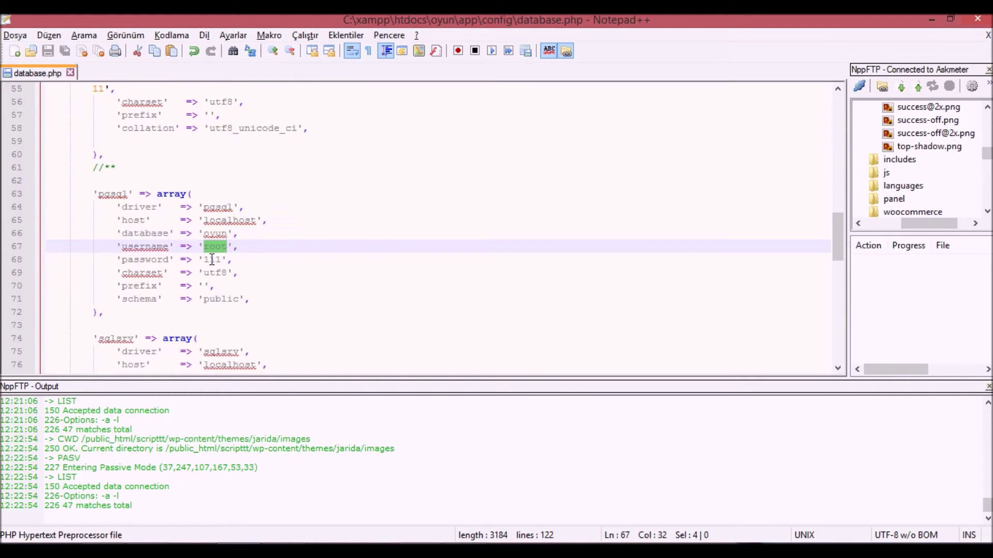
pyautogui.doubleClick(211, 260)
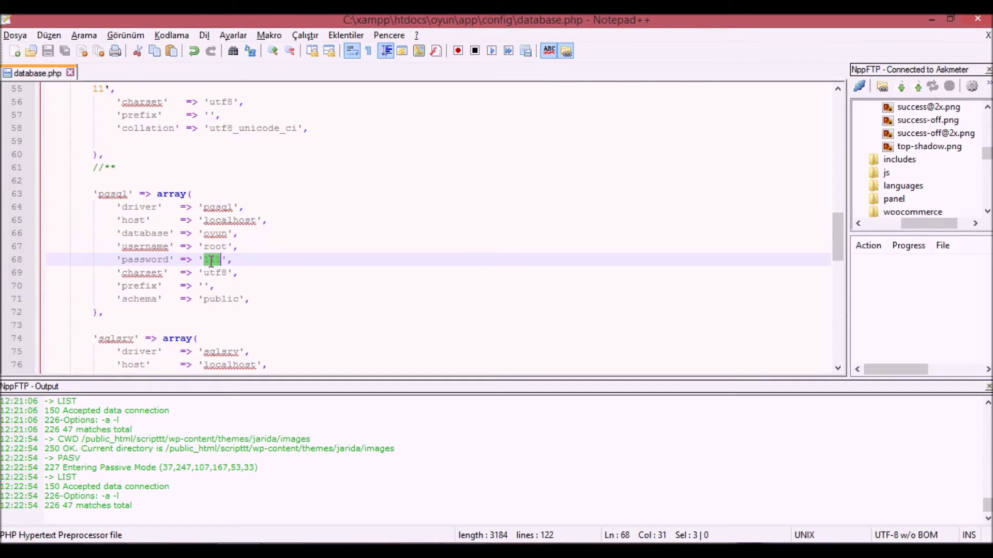
pyautogui.hotkey('alt', 'Tab')
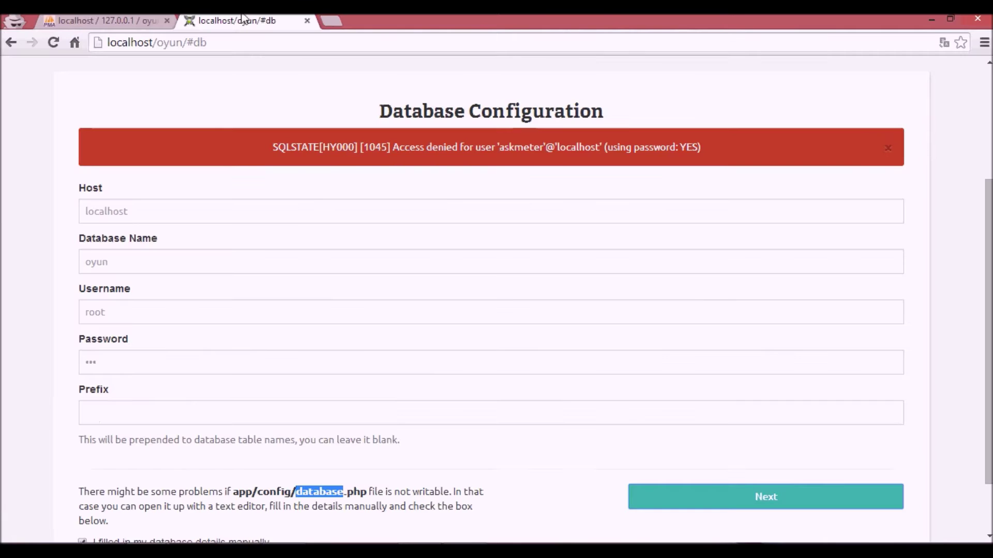
pyautogui.hotkey('ctrl', 'shift', 'Tab')
pyautogui.doubleClick(365, 66)
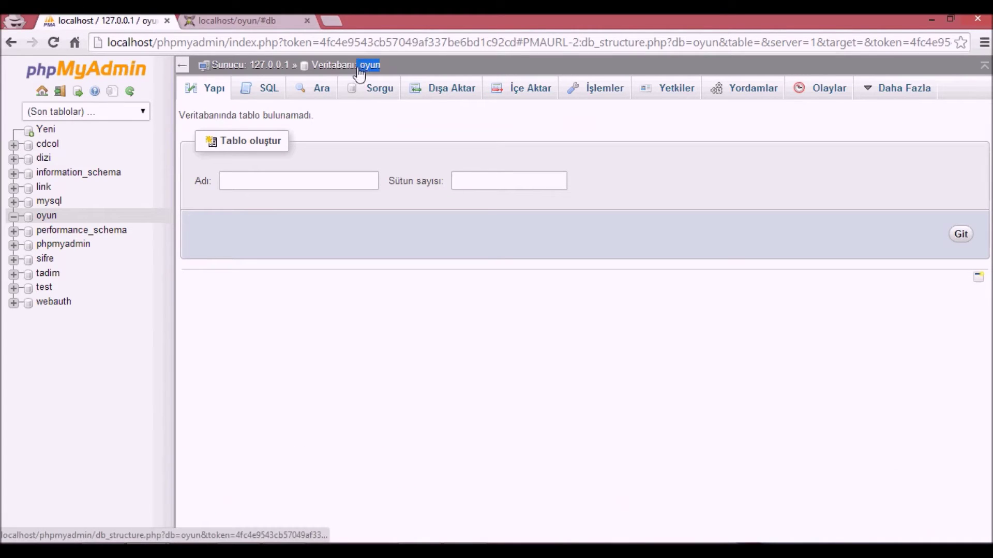
pyautogui.hotkey('ctrl', 'c')
pyautogui.hotkey('alt', 'Tab')
pyautogui.hotkey('ctrl', 'f')
pyautogui.hotkey('ctrl', 'v')
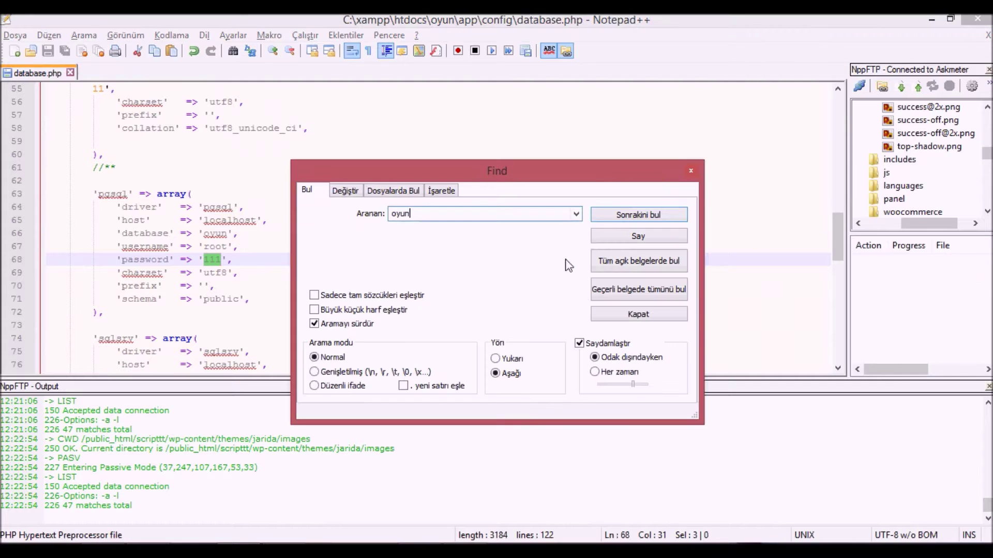
pyautogui.click(616, 214)
pyautogui.press('Escape')
# - Resubmit the installer's Database step and scroll back to the top
pyautogui.hotkey('alt', 'Tab')
pyautogui.click(289, 20)
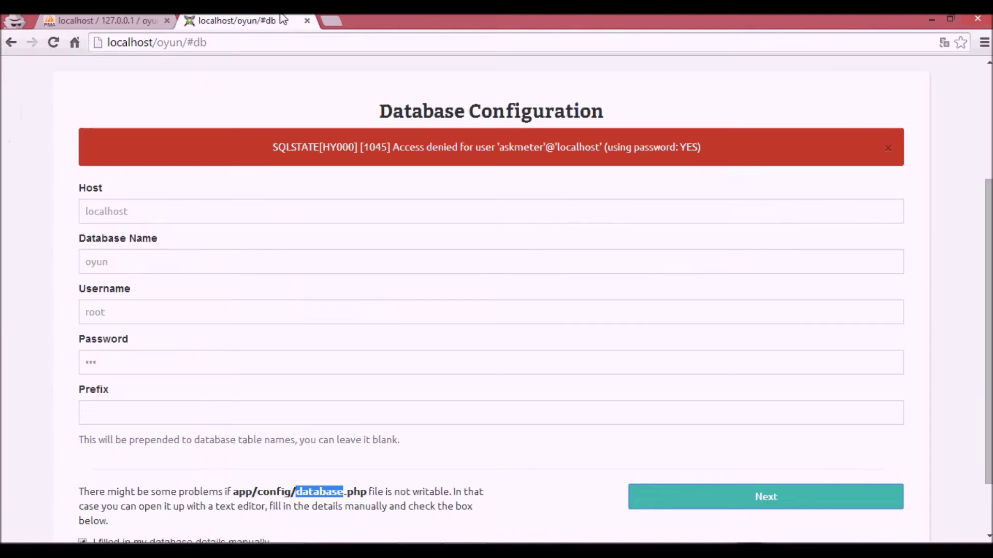
pyautogui.scroll(-2, 178, 233)
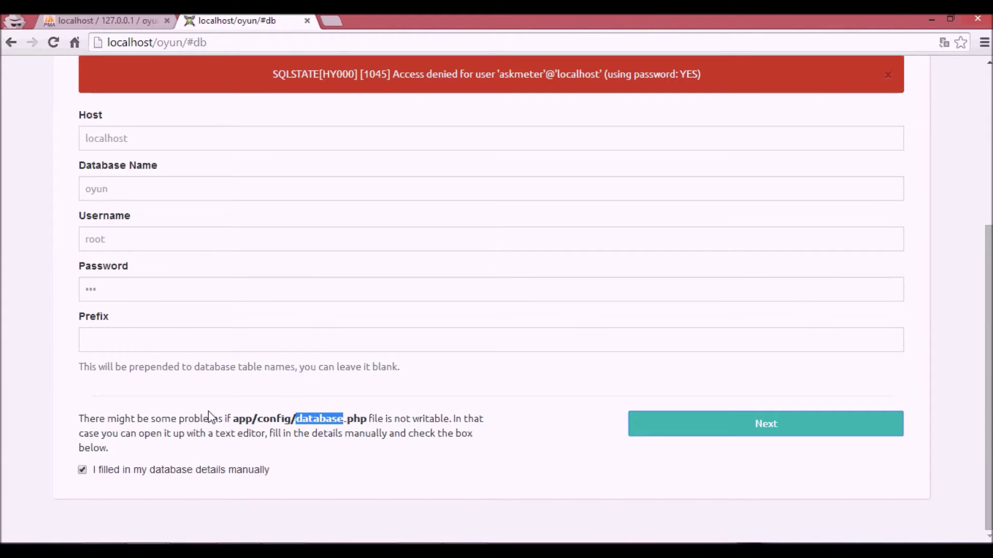
pyautogui.click(693, 425)
pyautogui.hotkey('alt', 'Tab')
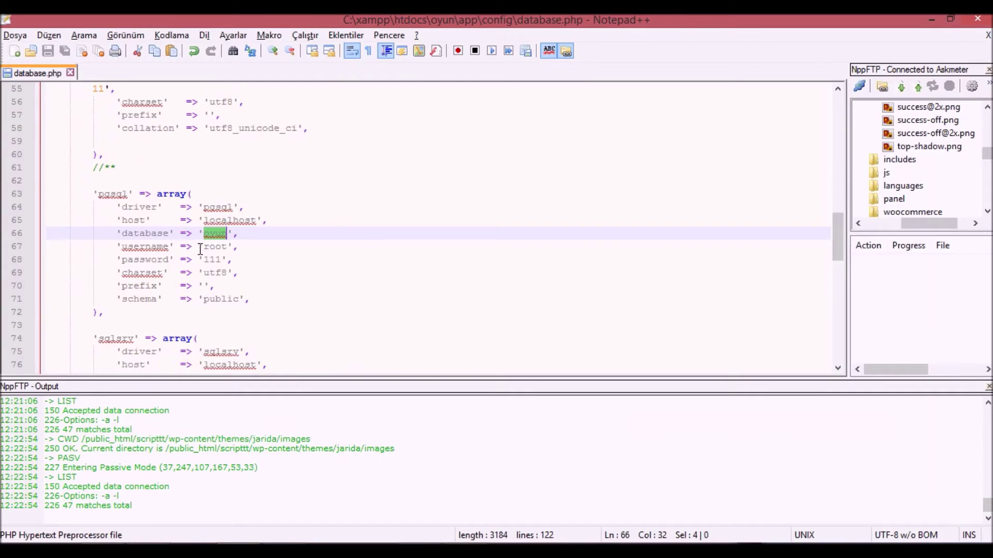
pyautogui.hotkey('alt', 'Tab')
pyautogui.scroll(3, 396, 108)
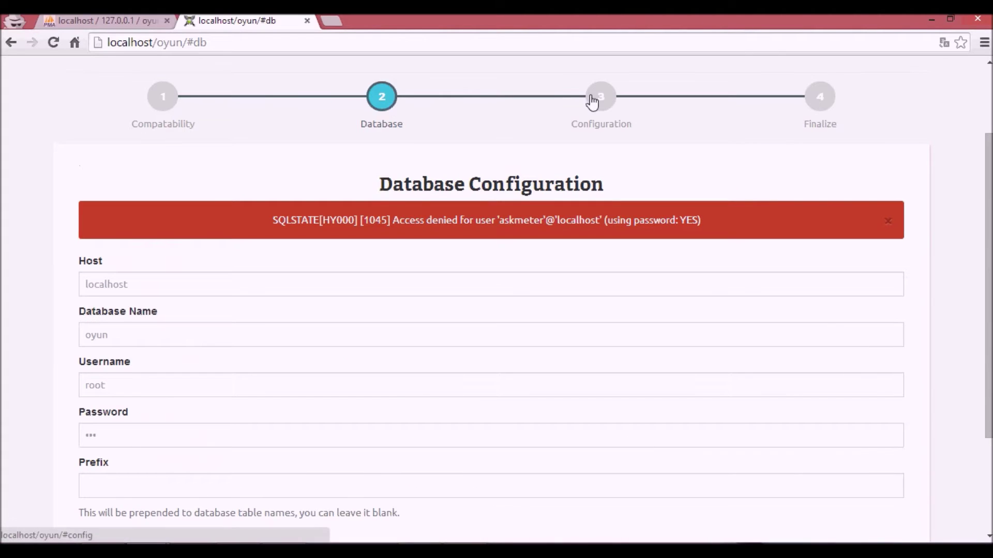
# - Go to localhost/oyun/#config and enter site name 'Askmeter Oyun' with a placeholder description
pyautogui.doubleClick(215, 39)
pyautogui.write('config')
pyautogui.press('Return')
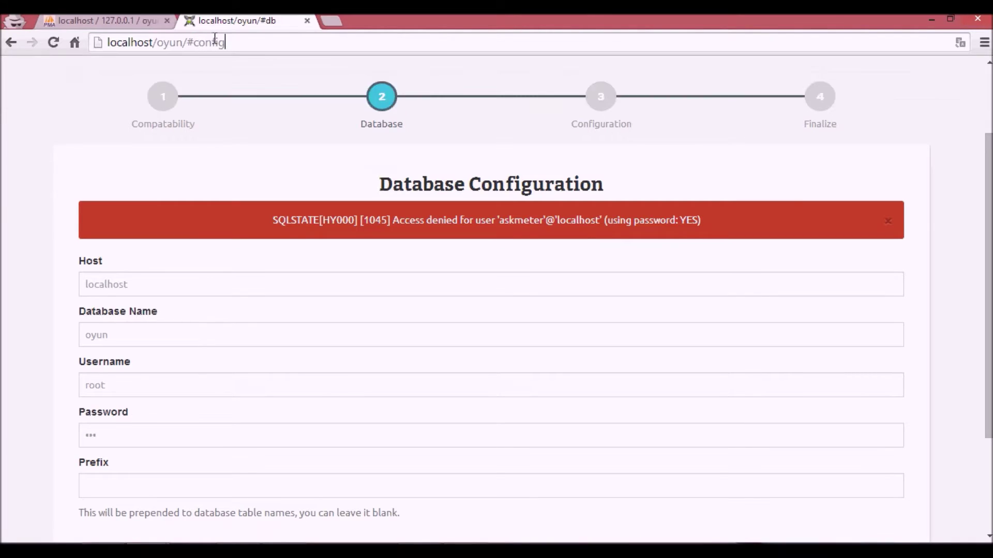
pyautogui.click(270, 286)
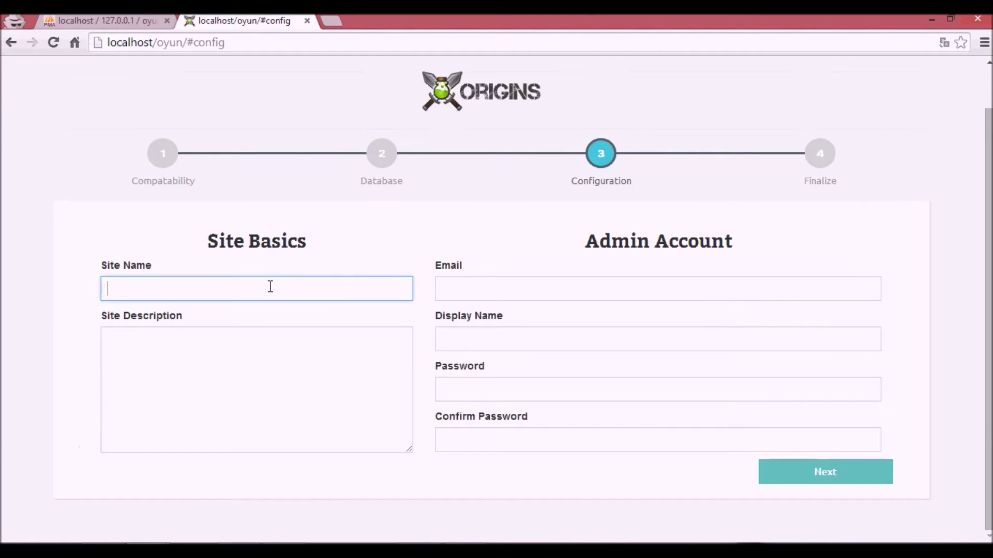
pyautogui.click(395, 164)
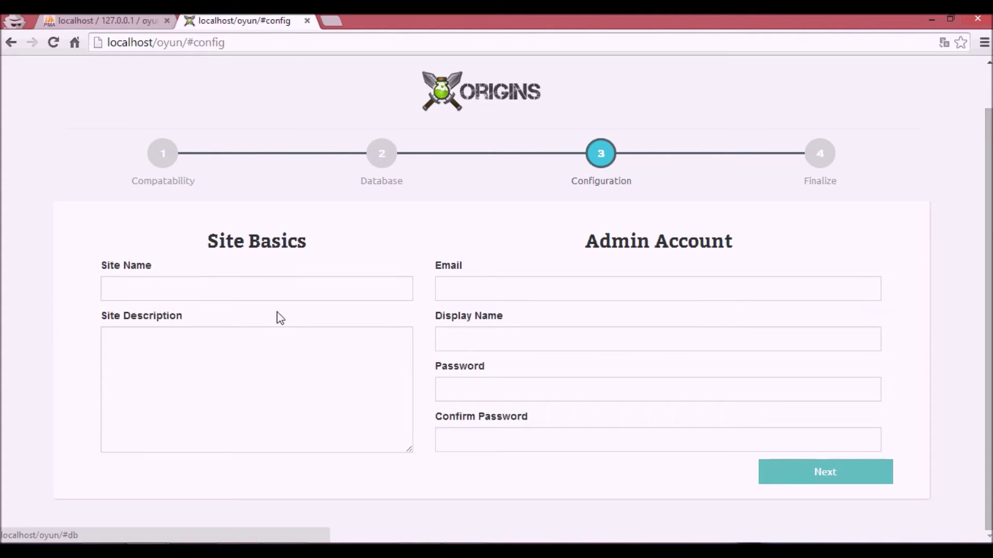
pyautogui.click(273, 288)
pyautogui.write('Askmeter Oyun')
pyautogui.press('Tab')
pyautogui.write('fbsdjklfsdslfgs')
# - Fill in the admin e-mail, display name and password fields, then submit the configuration
pyautogui.press('Tab')
pyautogui.write('y')
pyautogui.click(481, 305)
pyautogui.click(478, 344)
pyautogui.write('babdfbf')
pyautogui.press('BackSpace')
pyautogui.press('BackSpace')
pyautogui.press('BackSpace')
pyautogui.press('BackSpace')
pyautogui.press('BackSpace')
pyautogui.press('BackSpace')
pyautogui.press('BackSpace')
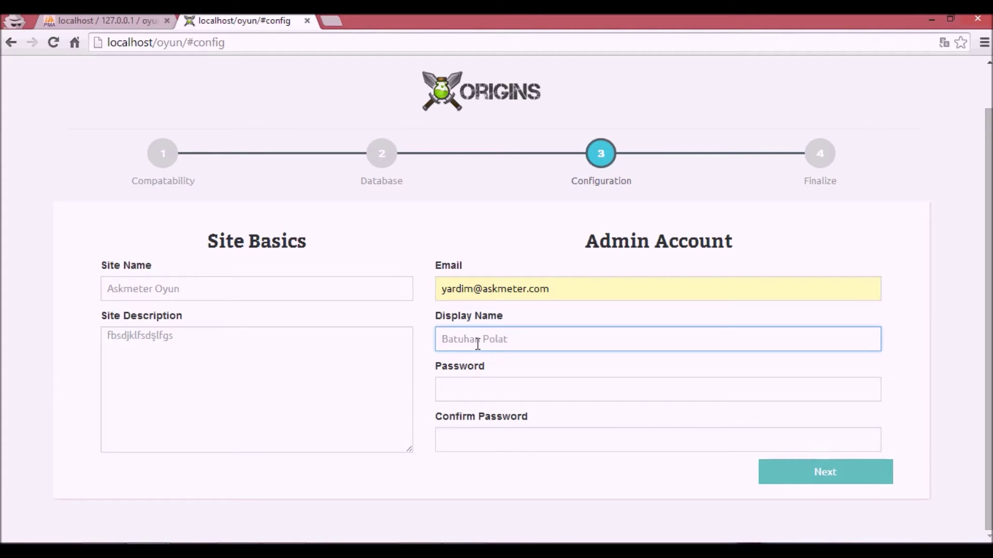
pyautogui.hotkey('shift', 'Tab')
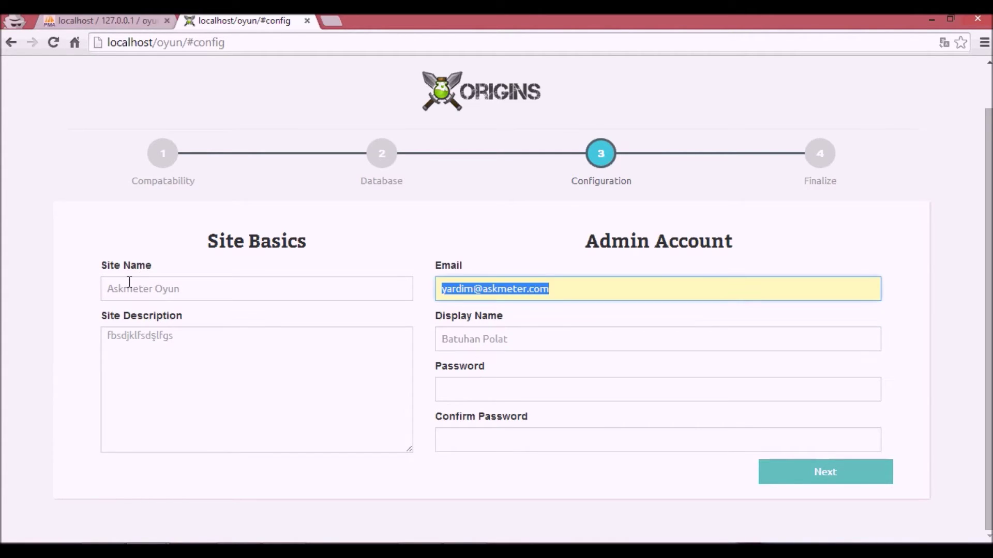
pyautogui.click(605, 383)
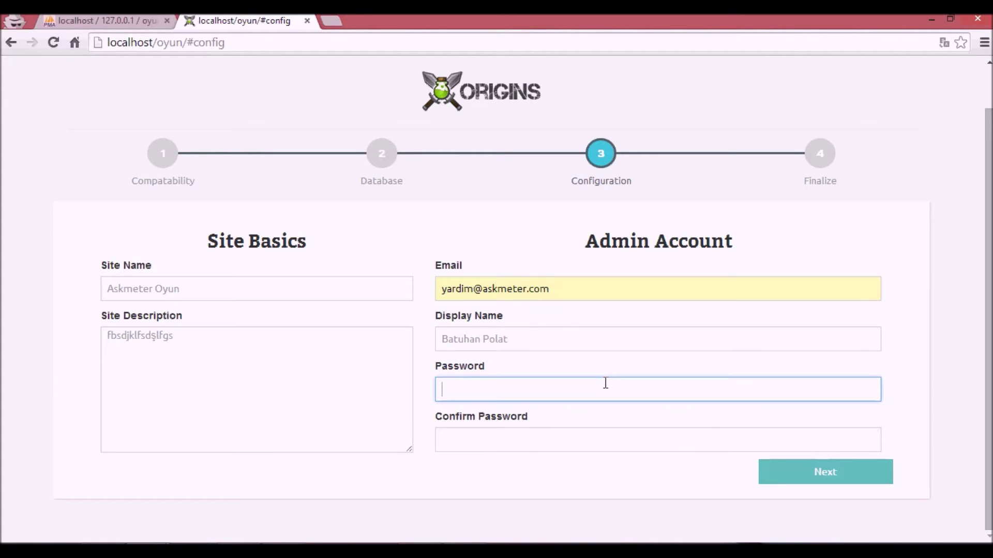
pyautogui.press('Tab')
pyautogui.write('12')
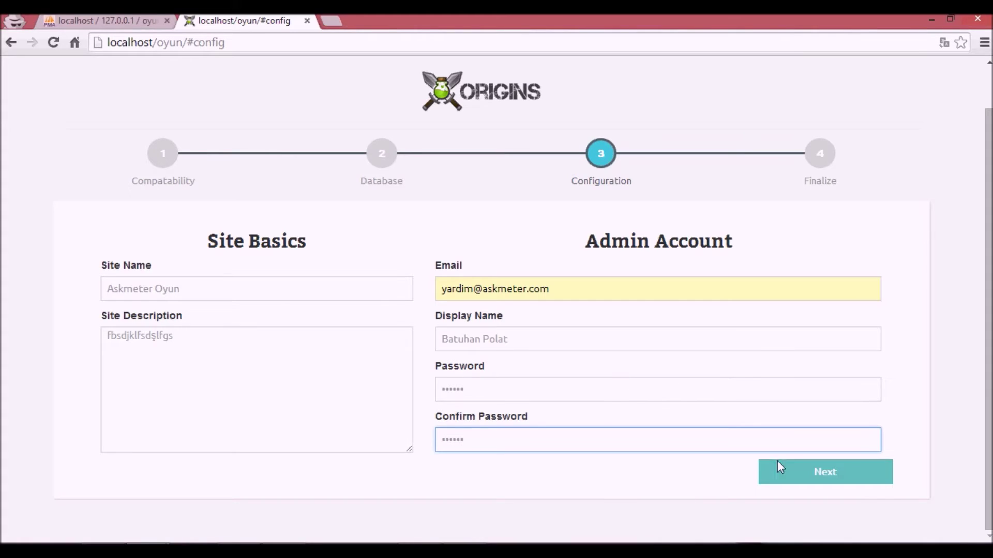
pyautogui.click(795, 466)
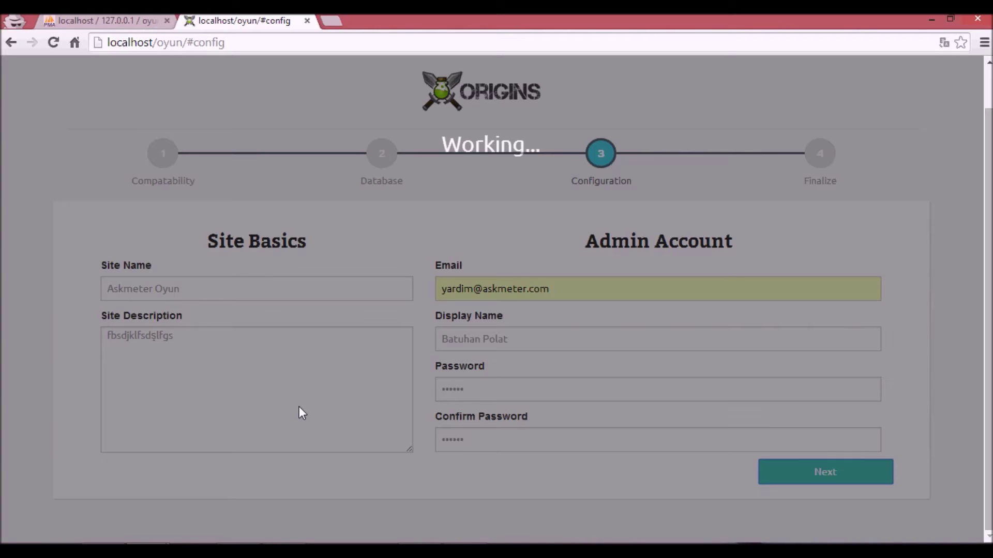
pyautogui.click(129, 26)
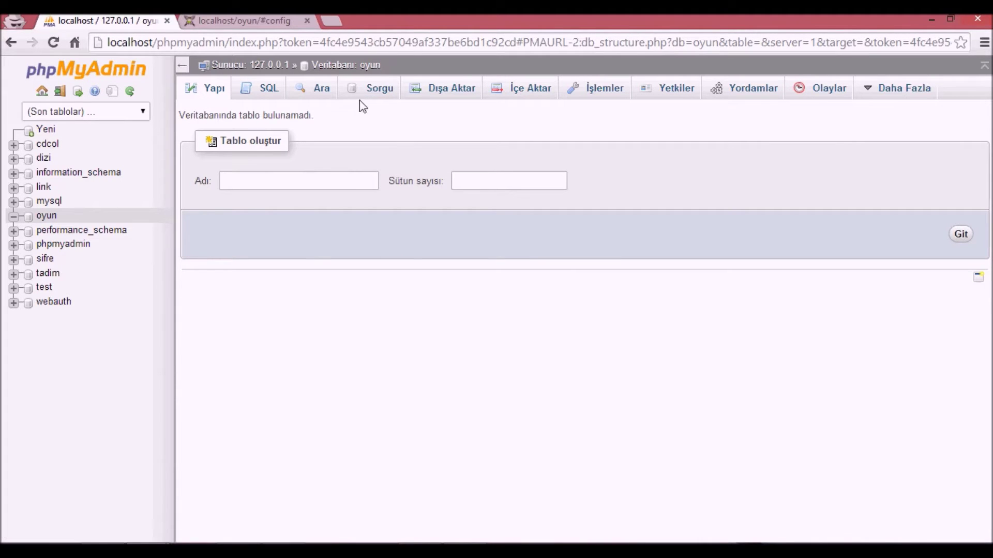
pyautogui.click(243, 20)
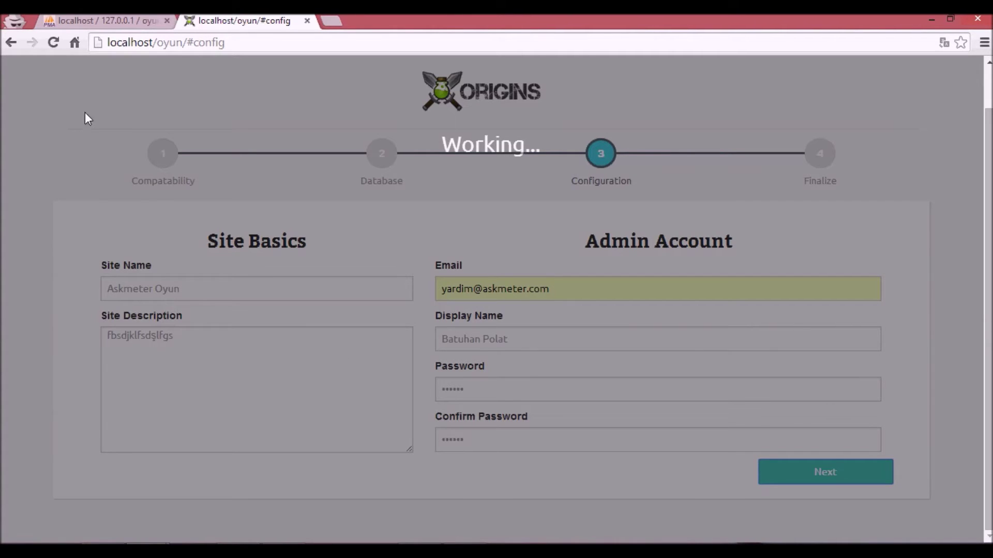
pyautogui.scroll(1, 127, 177)
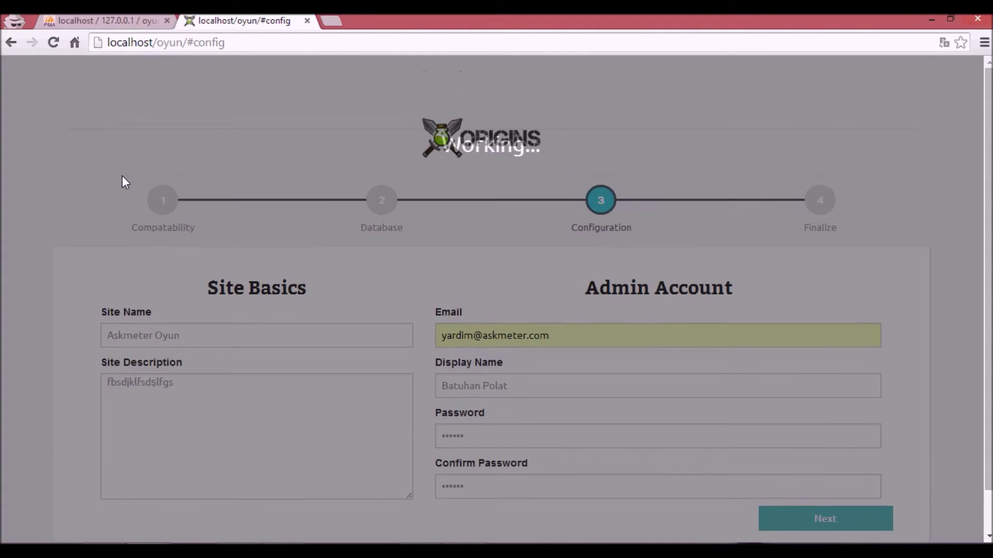
pyautogui.click(153, 19)
pyautogui.click(343, 67)
pyautogui.click(244, 27)
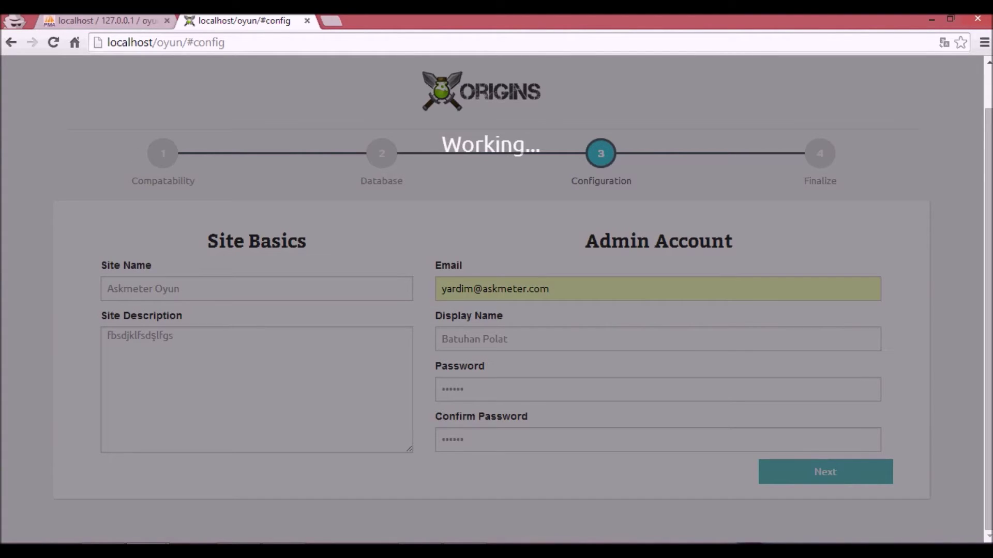
pyautogui.hotkey('alt', 'Tab')
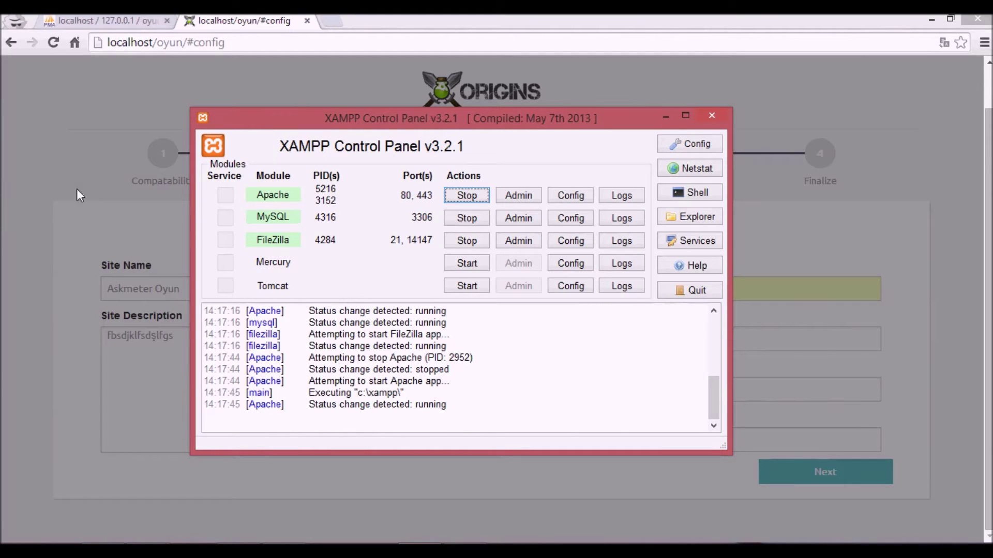
pyautogui.hotkey('alt', 'Tab')
pyautogui.click(475, 187)
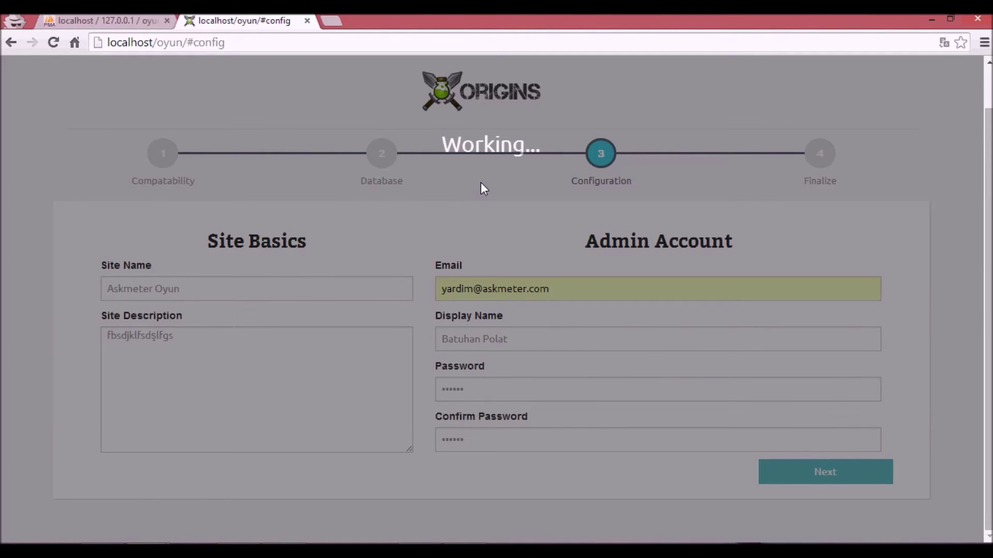
pyautogui.hotkey('alt', 'Tab')
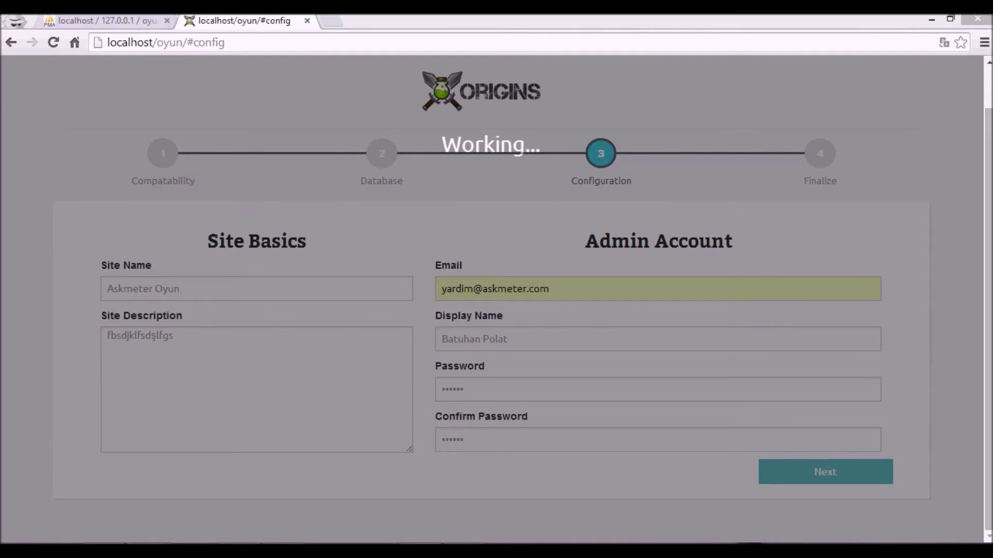
pyautogui.hotkey('alt', 'Tab')
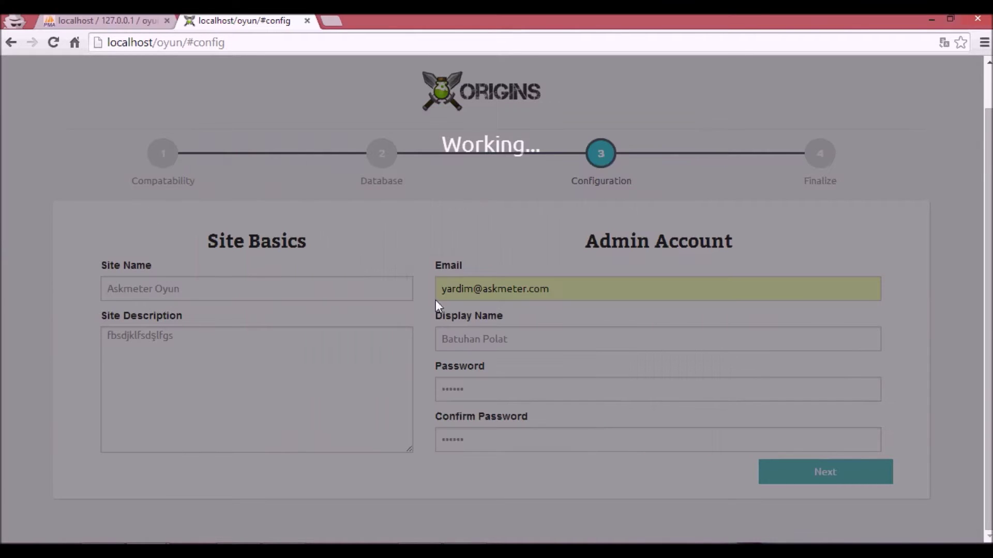
pyautogui.click(137, 21)
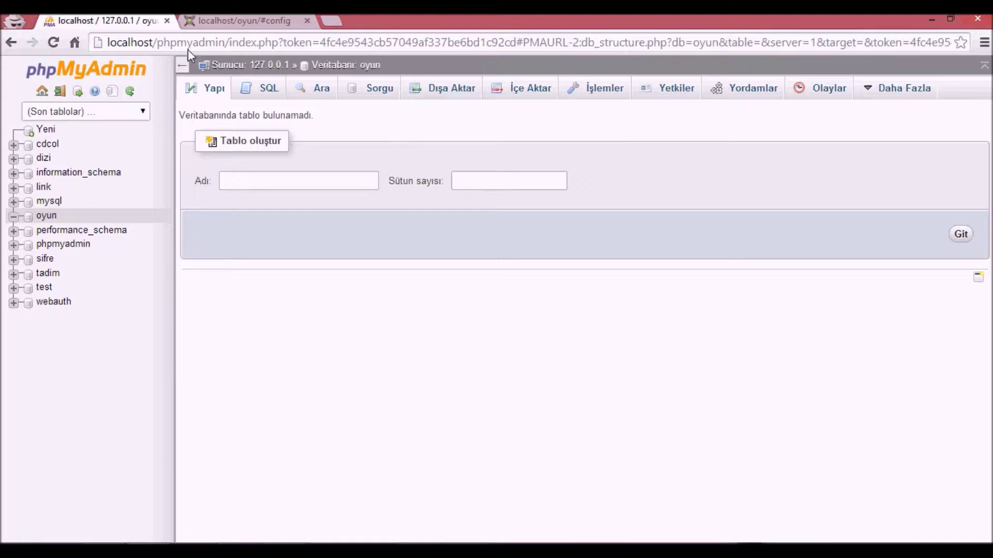
pyautogui.click(342, 66)
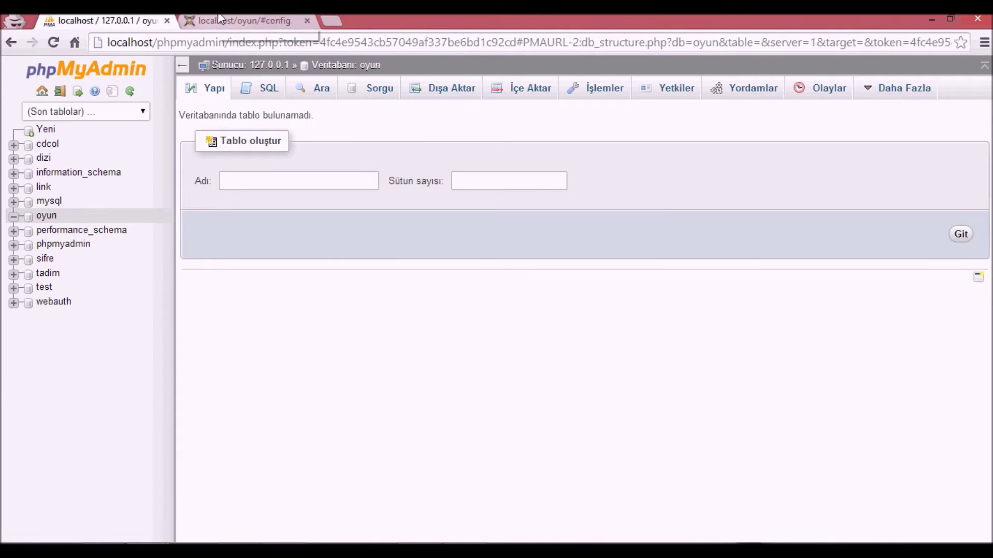
pyautogui.click(242, 21)
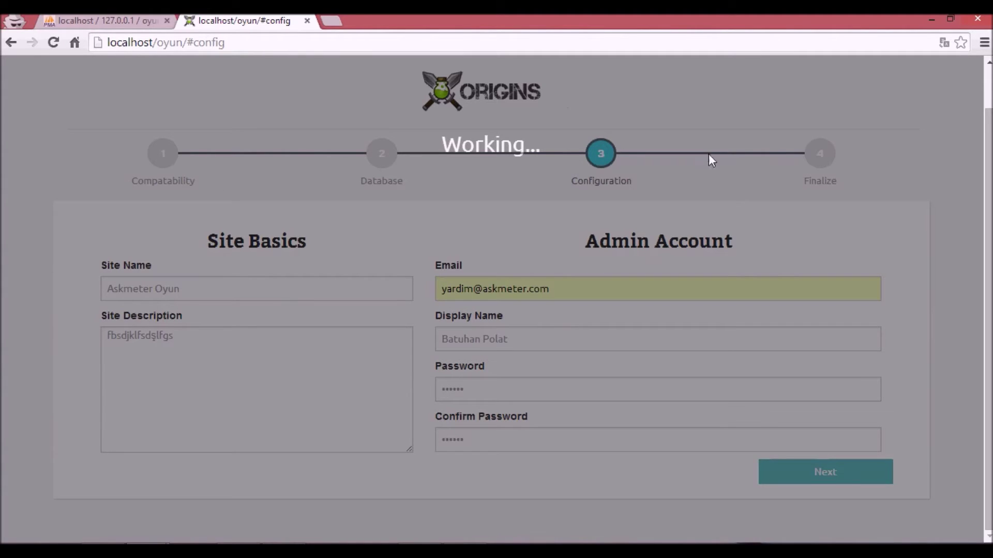
pyautogui.click(137, 21)
pyautogui.click(341, 64)
# - In database.php's sqlsrv block, set the database to oyun, fill in the password, and save
pyautogui.click(326, 540)
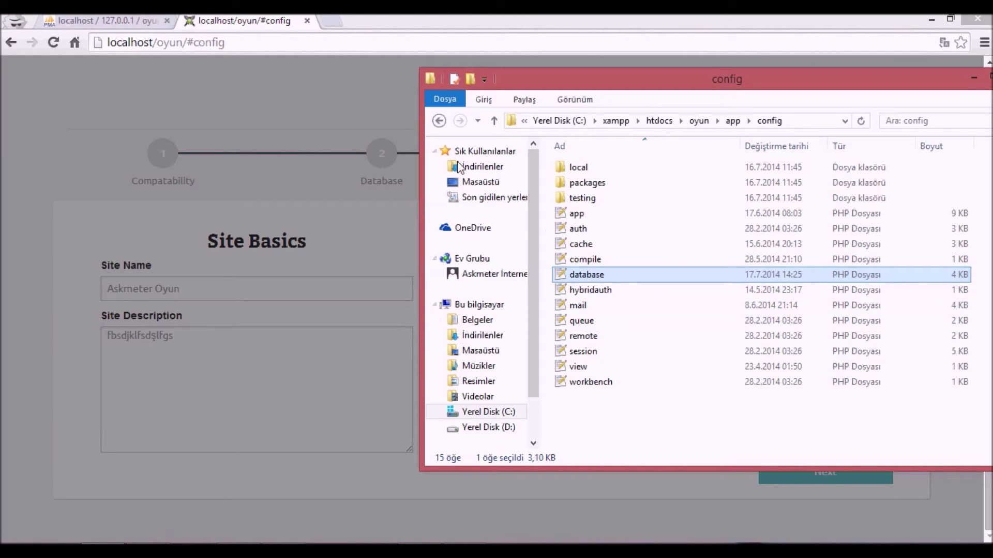
pyautogui.doubleClick(595, 274)
pyautogui.scroll(-1, 278, 254)
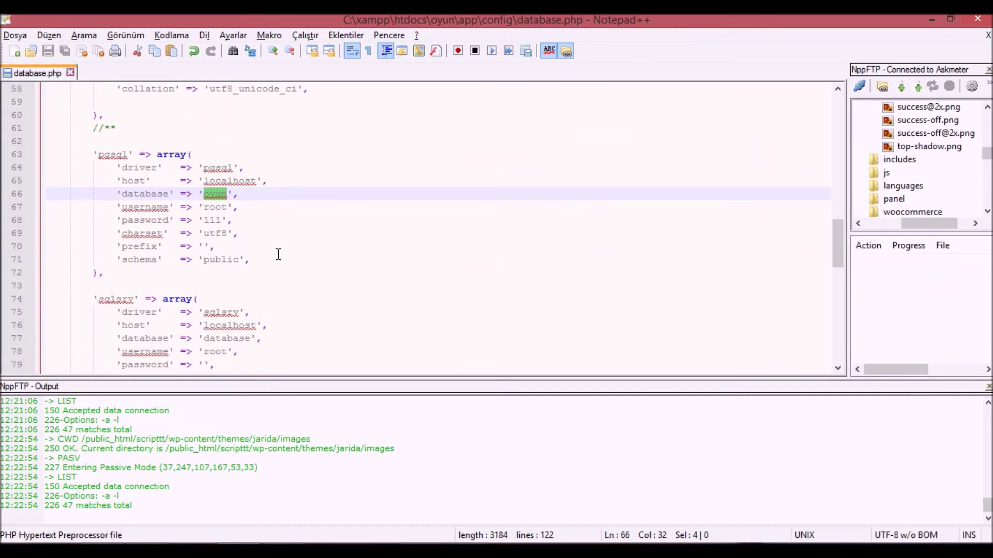
pyautogui.scroll(-14, 258, 269)
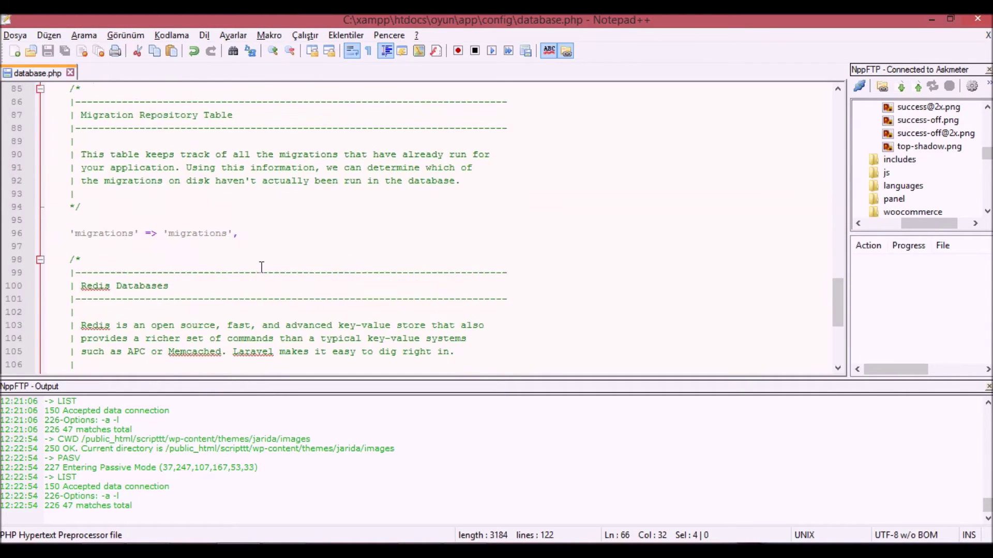
pyautogui.scroll(11, 262, 267)
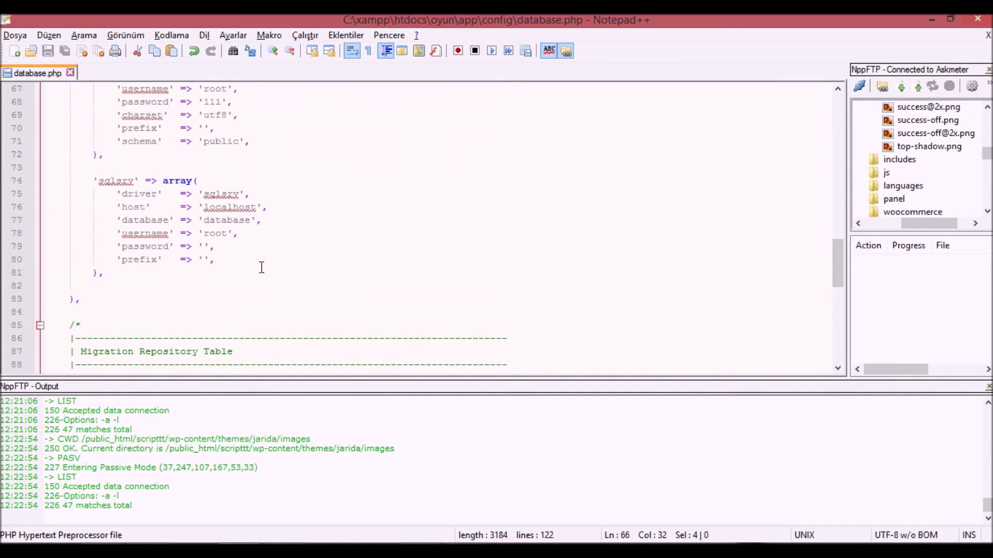
pyautogui.scroll(3, 265, 265)
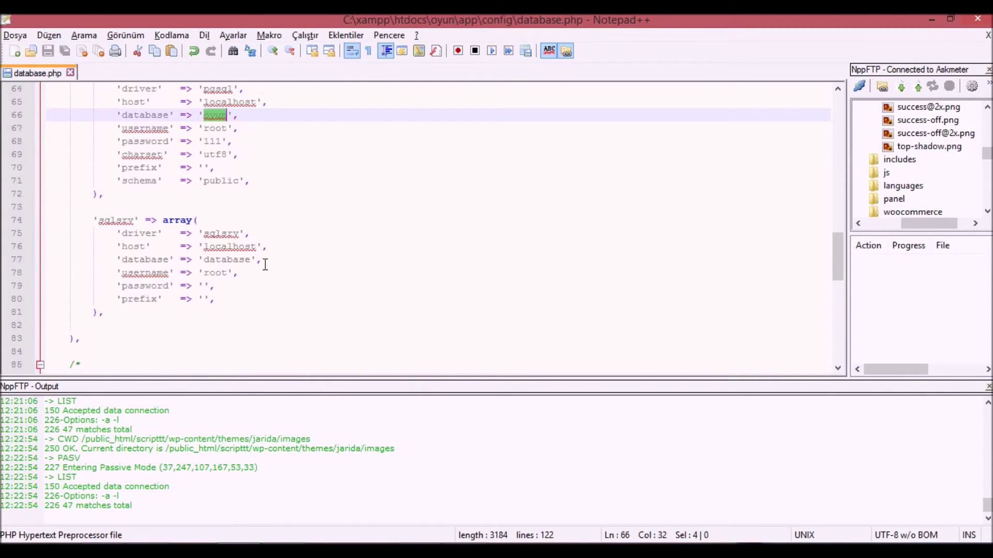
pyautogui.scroll(-1, 265, 264)
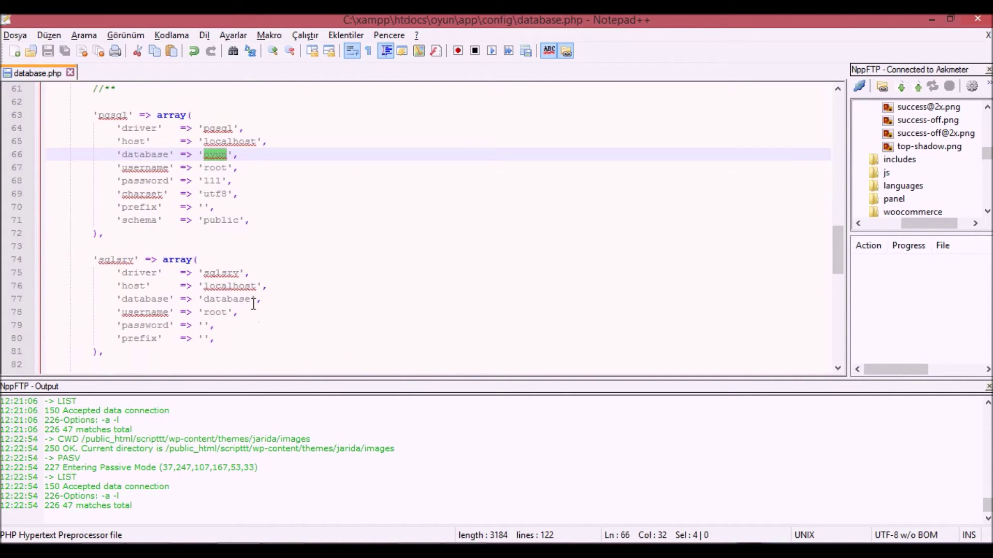
pyautogui.doubleClick(216, 299)
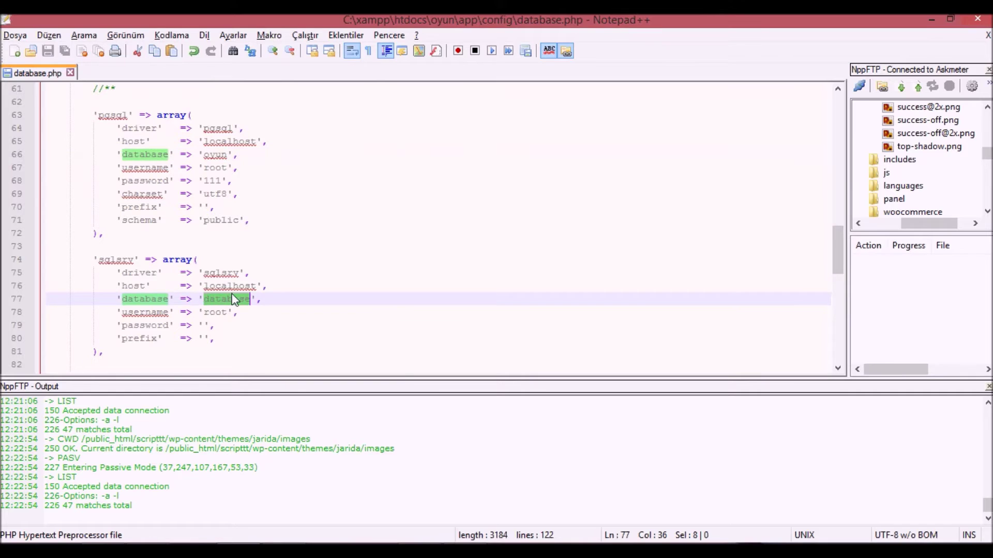
pyautogui.write('oyun')
pyautogui.click(206, 286)
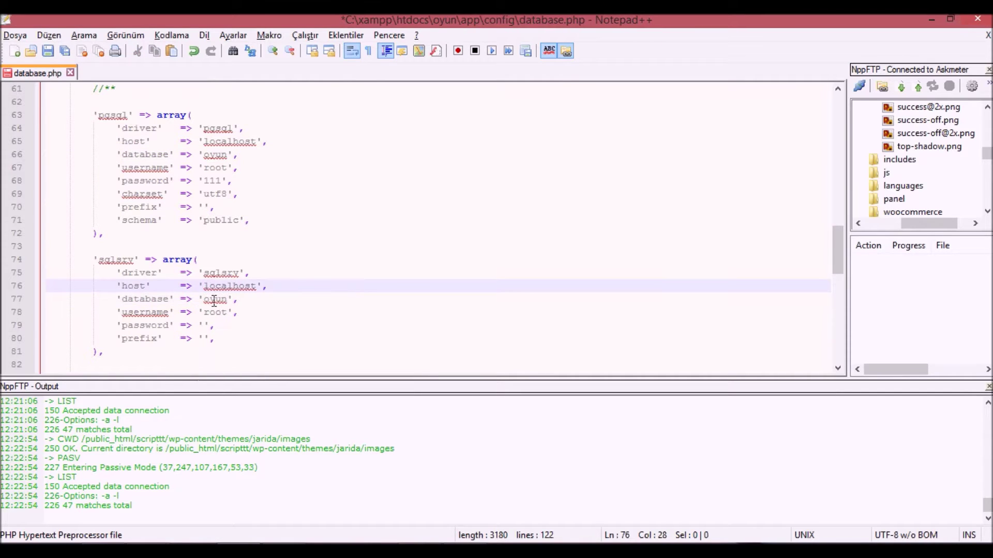
pyautogui.click(204, 325)
pyautogui.write('111')
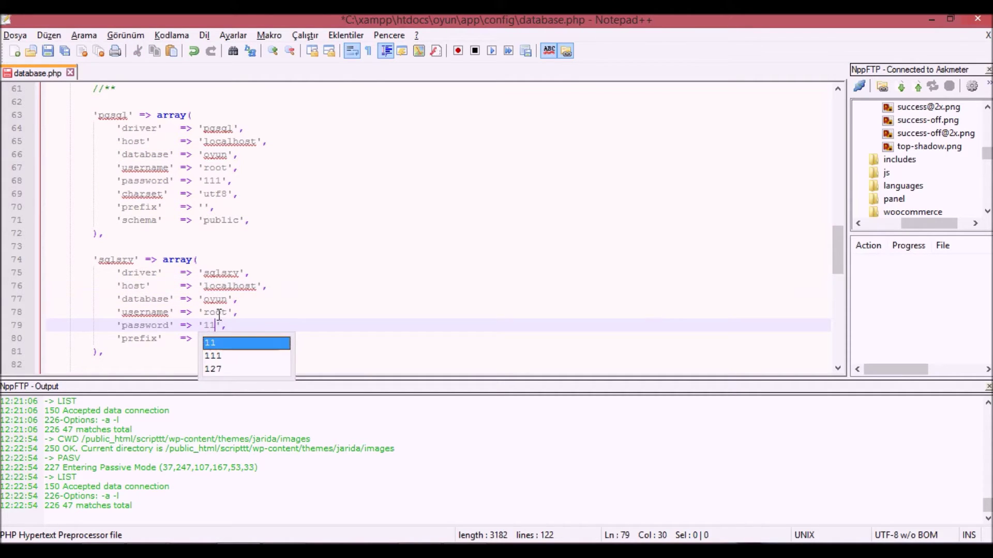
pyautogui.click(263, 309)
pyautogui.hotkey('ctrl', 's')
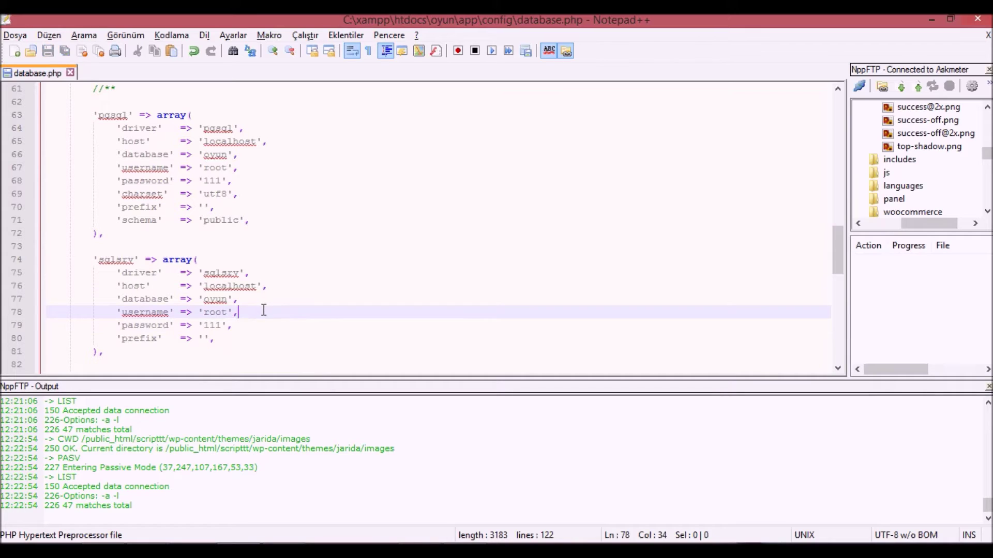
# - Reload the site at localhost/oyun/ in Chrome, which now shows the 'Whoops' error
pyautogui.moveTo(201, 541)
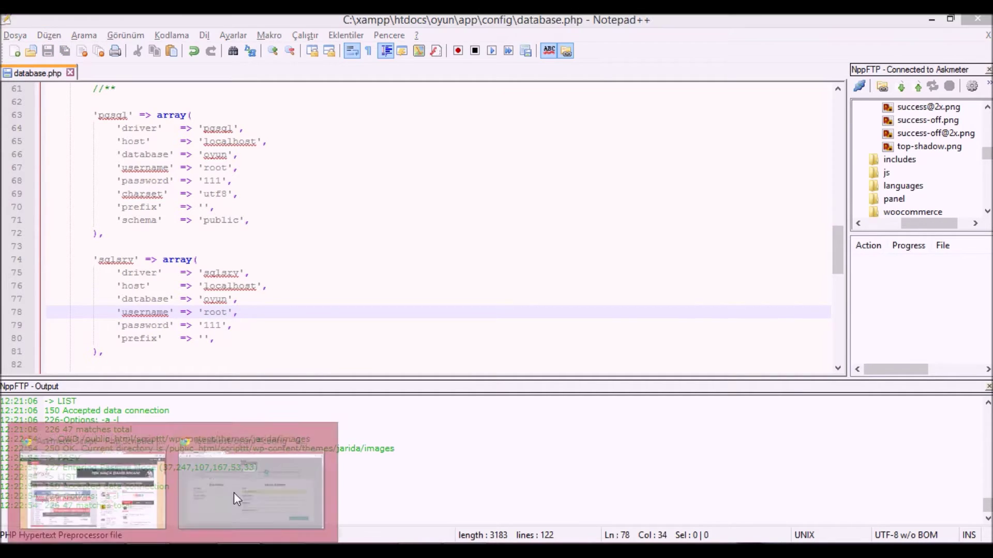
pyautogui.click(234, 492)
pyautogui.moveTo(191, 42); pyautogui.dragTo(594, 31)
pyautogui.press('BackSpace')
pyautogui.press('BackSpace')
pyautogui.write(',')
pyautogui.press('Return')
pyautogui.click(264, 40)
pyautogui.click(259, 40)
pyautogui.press('BackSpace')
pyautogui.press('Return')
pyautogui.click(260, 40)
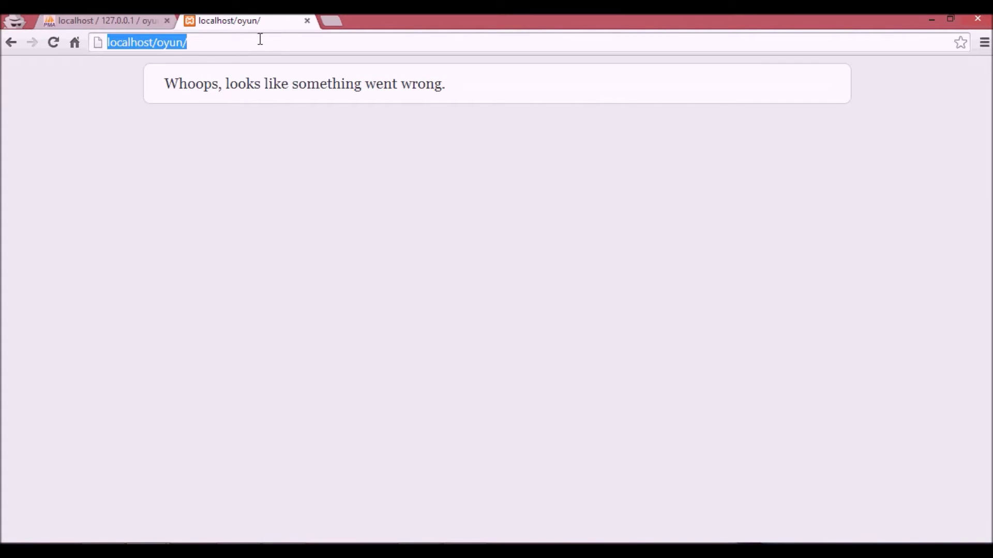
# - Go back in browser history to localhost/oyun/#db, then bring up the Windows Start screen
pyautogui.press('Return')
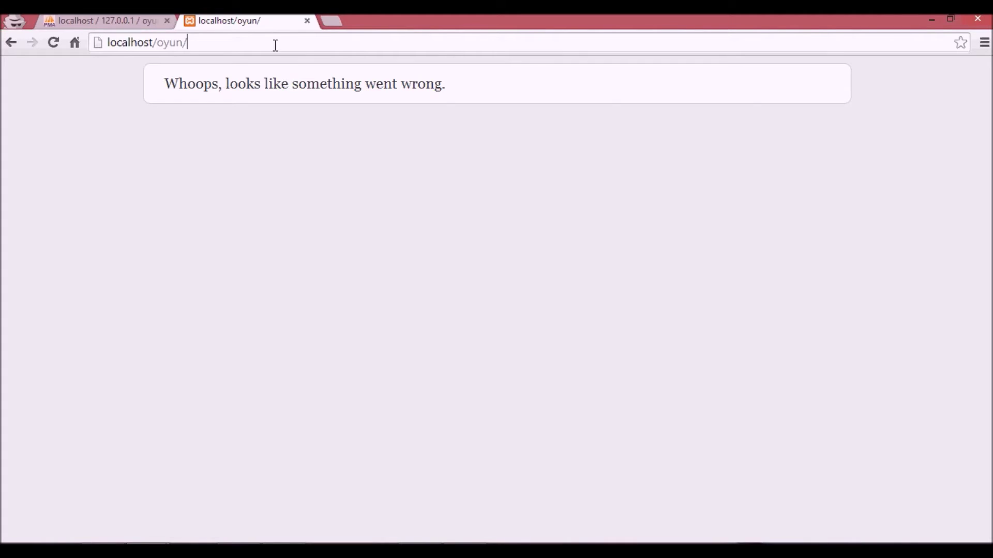
pyautogui.click(10, 43)
pyautogui.click(10, 42)
pyautogui.click(10, 42)
pyautogui.moveTo(102, 551)
pyautogui.click(13, 551)
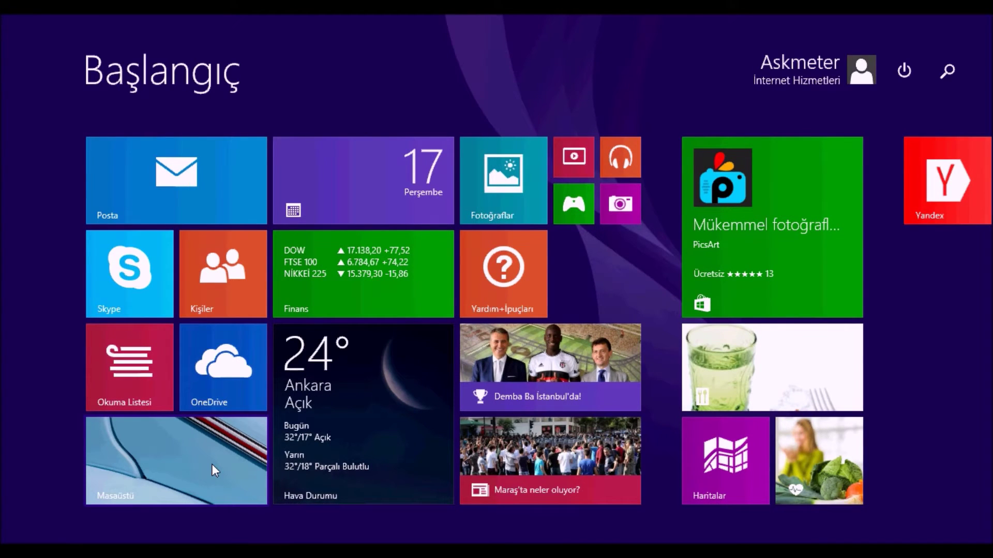
# - Search for origins and open the origins-video-games-portal archive in WinRAR
pyautogui.write('origins')
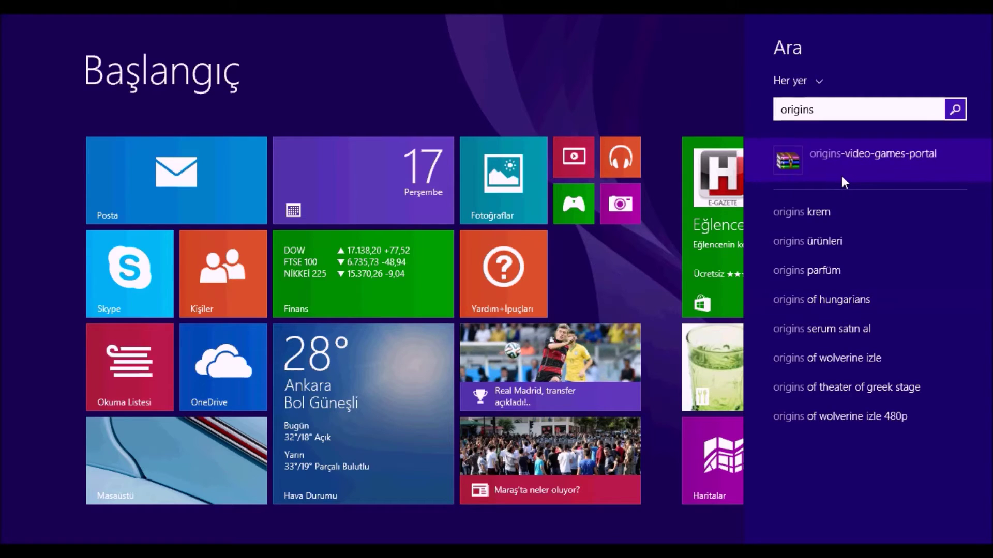
pyautogui.click(843, 177)
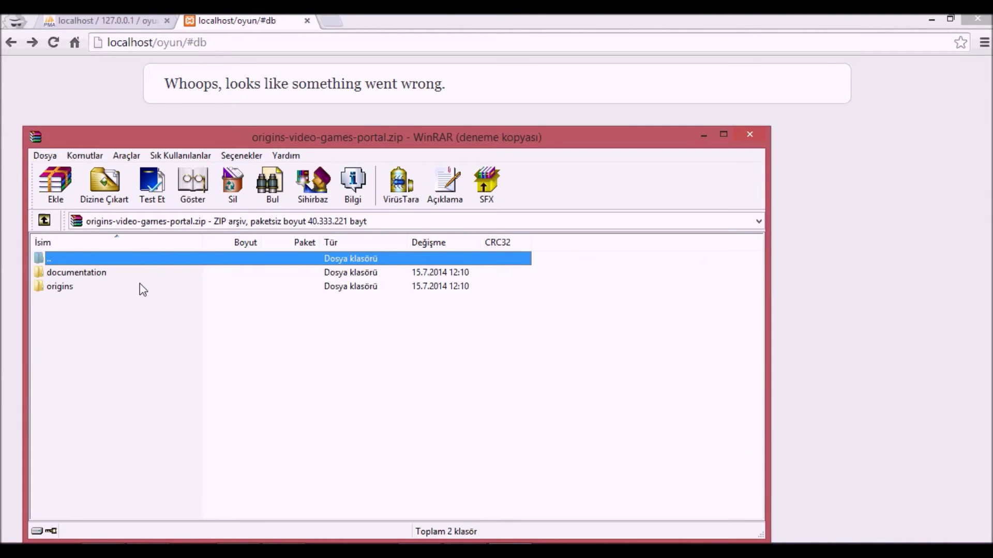
# - Permanently delete every item in xampp\htdocs\oyun, then select all in the archive's origins folder
pyautogui.doubleClick(140, 286)
pyautogui.click(155, 540)
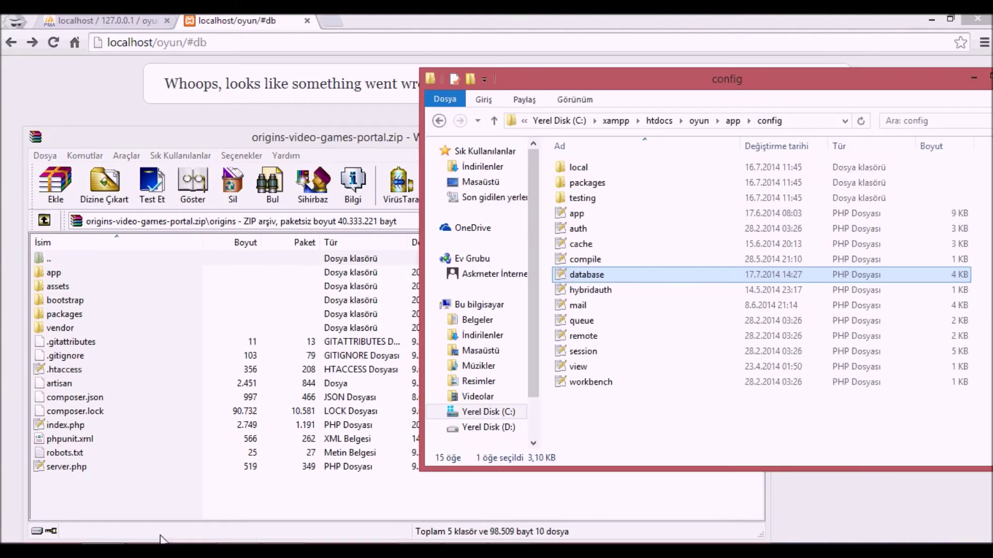
pyautogui.hotkey('ctrl', 'a')
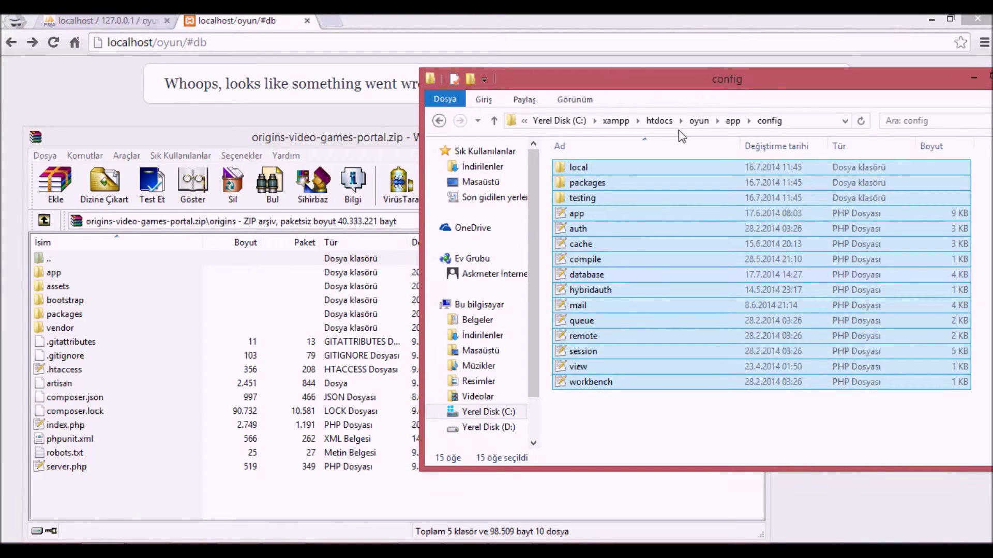
pyautogui.click(698, 121)
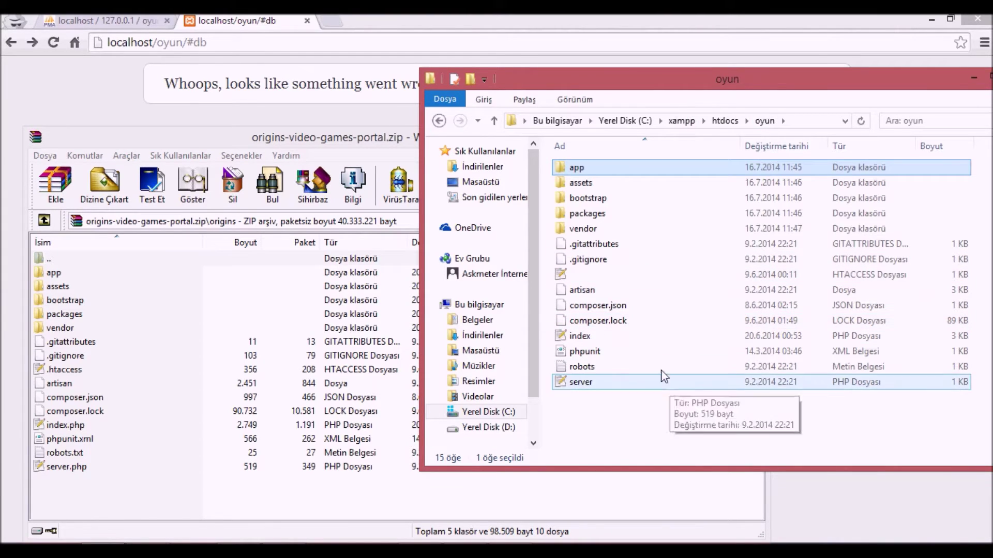
pyautogui.click(652, 415)
pyautogui.hotkey('ctrl', 'a')
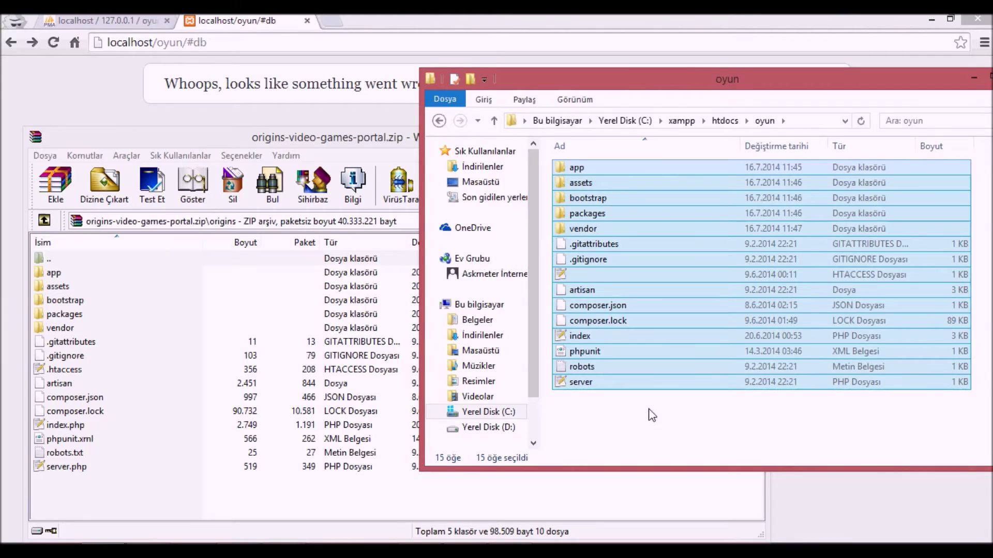
pyautogui.hotkey('shift', 'Delete')
pyautogui.press('Return')
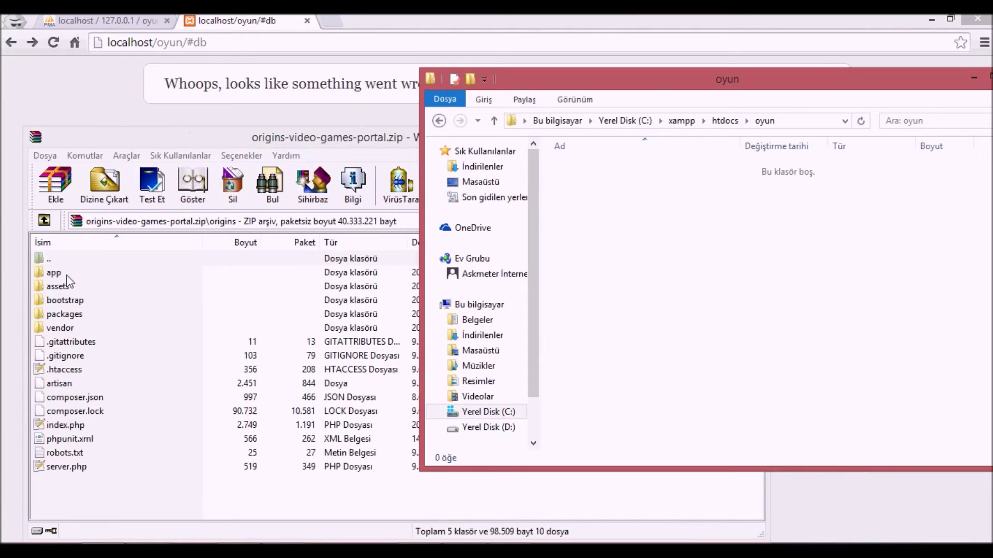
pyautogui.click(83, 258)
pyautogui.hotkey('ctrl', 'a')
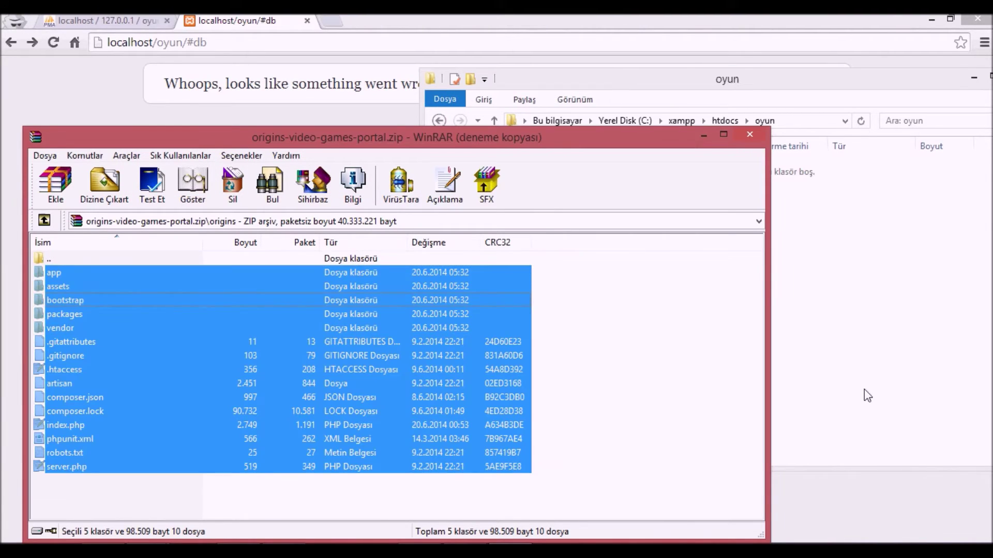
# - Extract the archive's origins contents, 5 folders and 10 files, into the empty oyun folder
pyautogui.moveTo(867, 395); pyautogui.dragTo(868, 395)
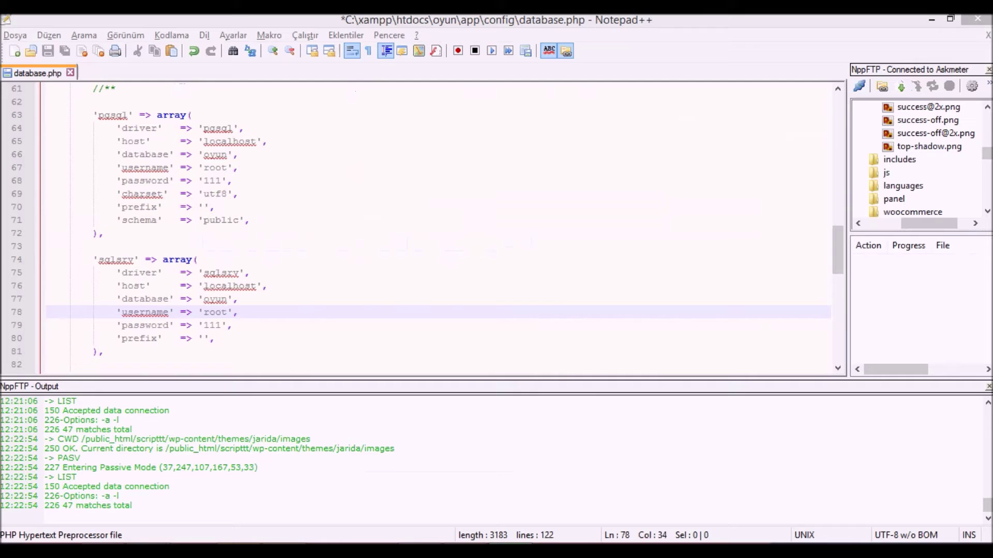
pyautogui.click(627, 337)
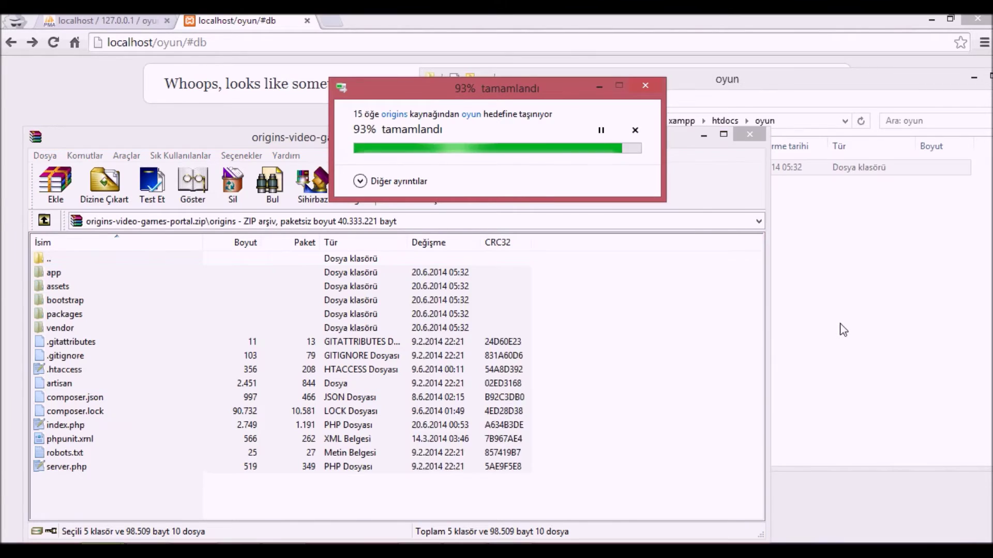
pyautogui.doubleClick(191, 48)
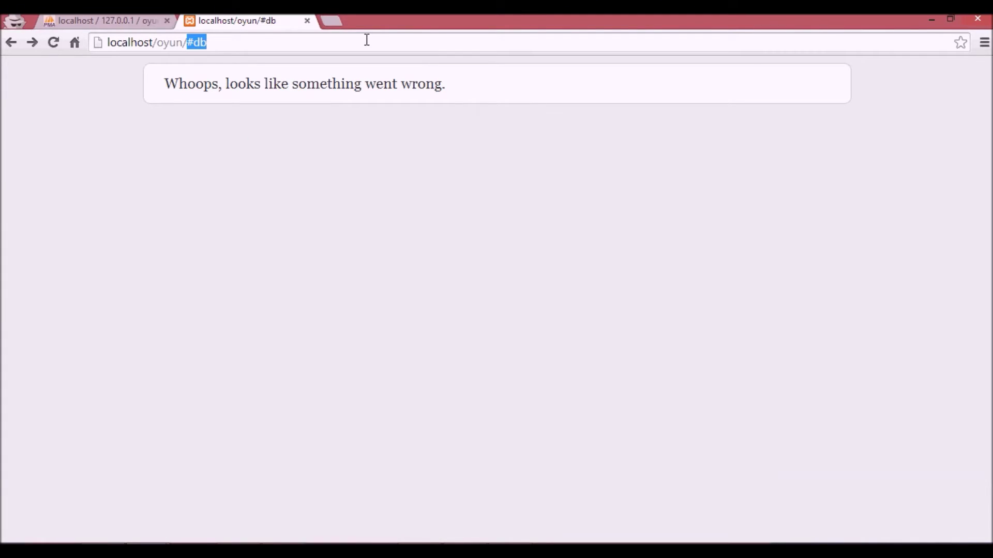
# - Reload localhost/oyun/ and rerun the compatibility check, which still flags fileinfo as disabled
pyautogui.press('BackSpace')
pyautogui.press('Return')
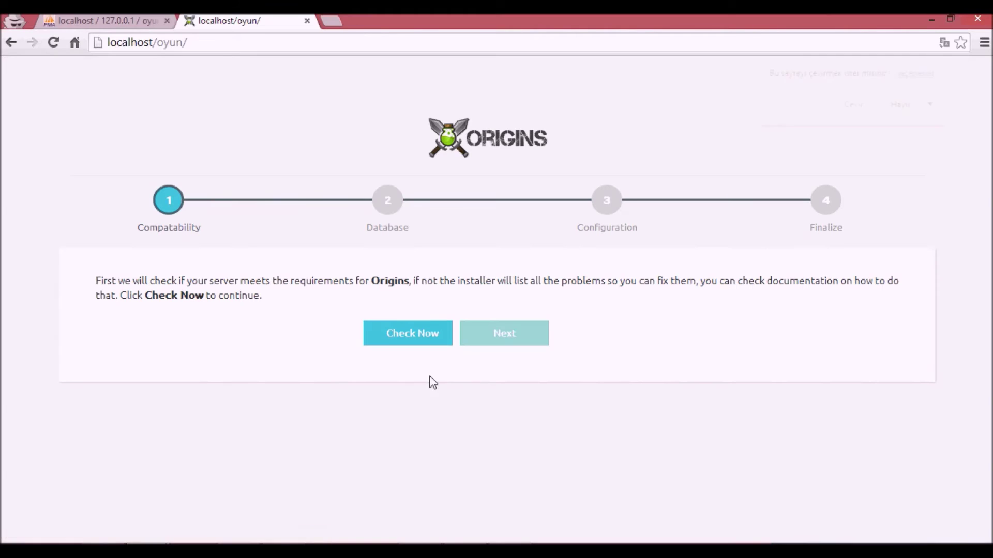
pyautogui.click(422, 332)
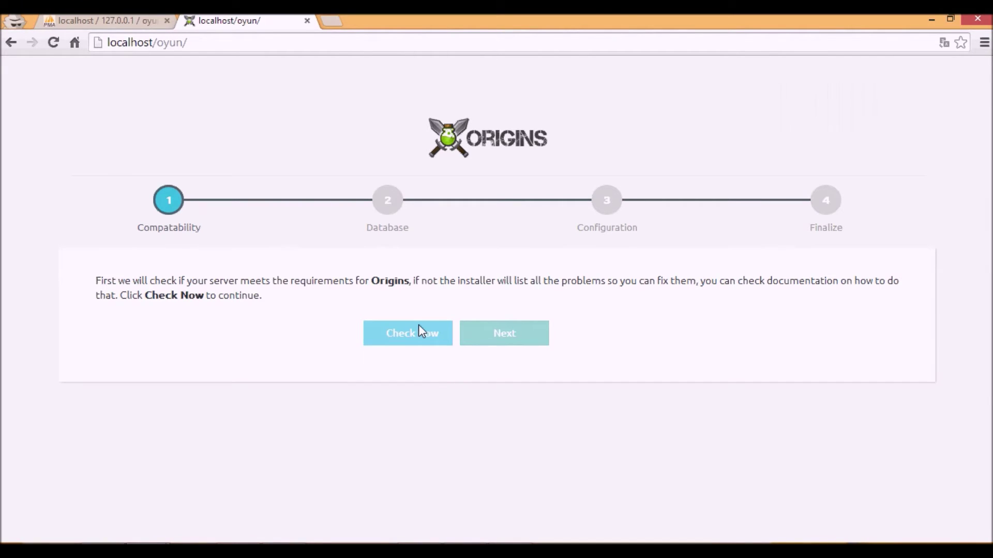
pyautogui.scroll(-6, 408, 346)
pyautogui.scroll(5, 123, 86)
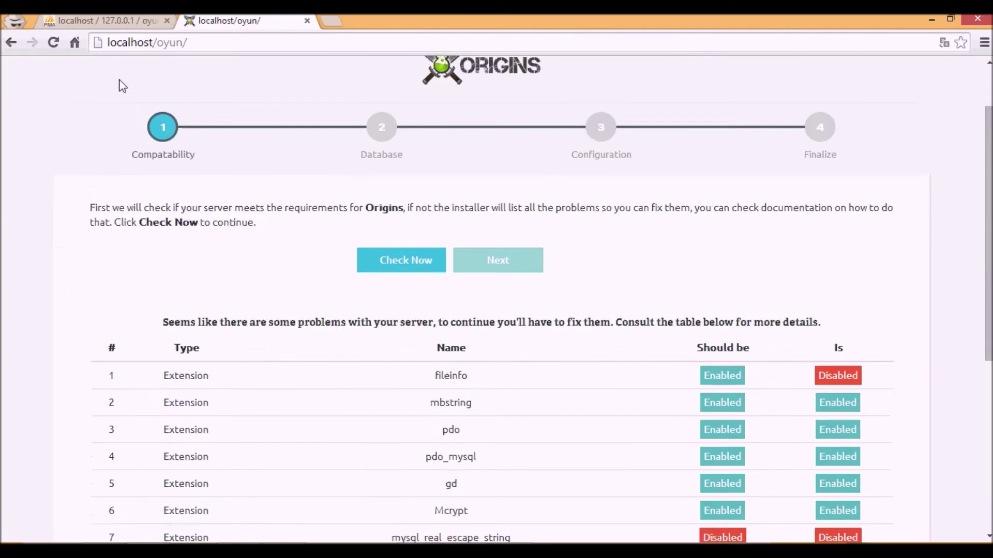
pyautogui.scroll(2, 123, 86)
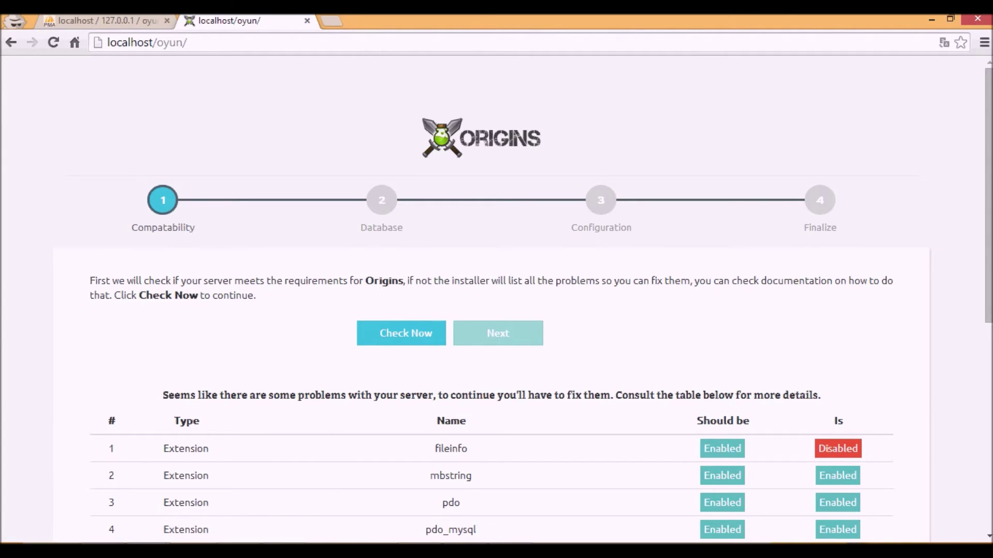
pyautogui.hotkey('alt', 'Tab')
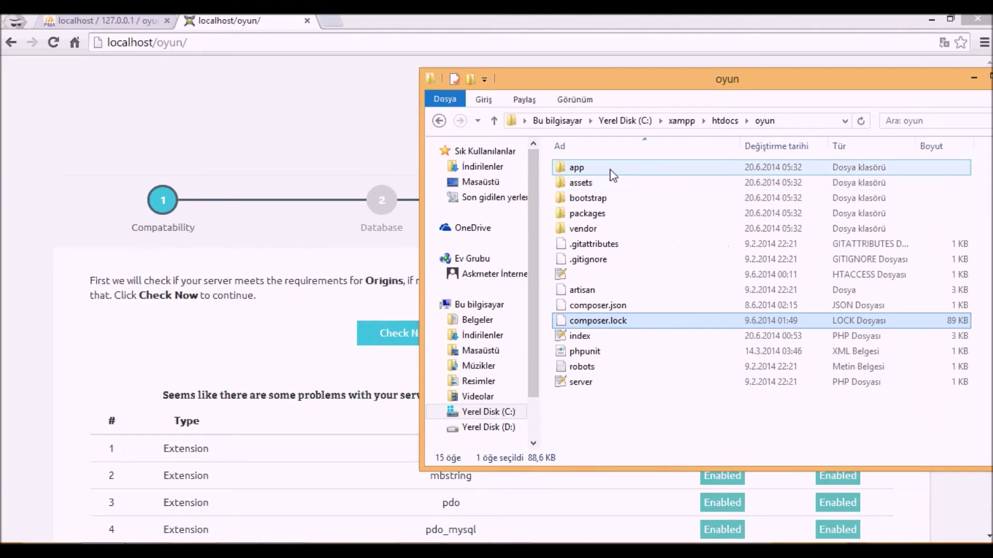
# - Open the freshly extracted app\config\database.php and set the mysql database to oyun with its password
pyautogui.doubleClick(606, 168)
pyautogui.doubleClick(606, 183)
pyautogui.click(594, 259)
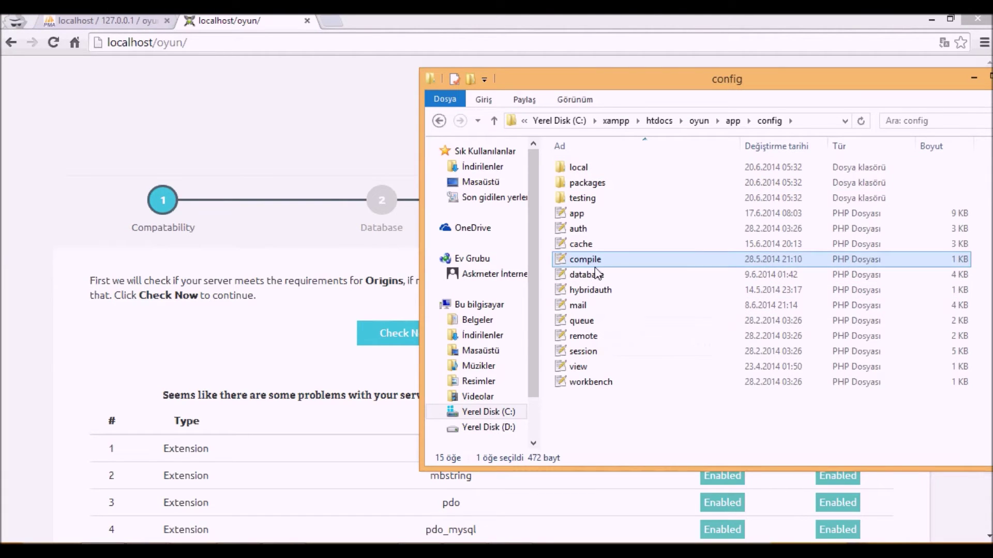
pyautogui.click(598, 275)
pyautogui.doubleClick(579, 275)
pyautogui.scroll(-9, 189, 274)
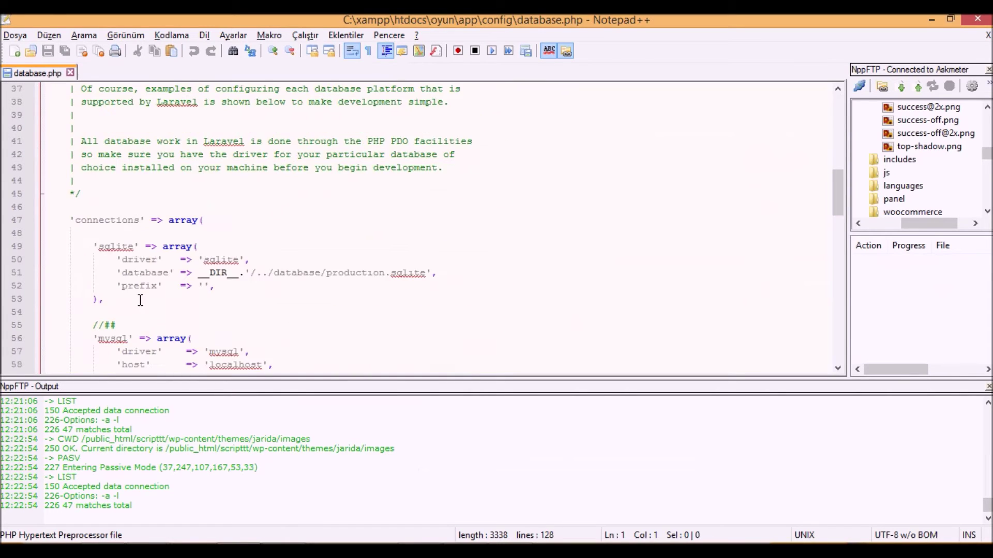
pyautogui.scroll(-1, 189, 274)
pyautogui.doubleClick(224, 260)
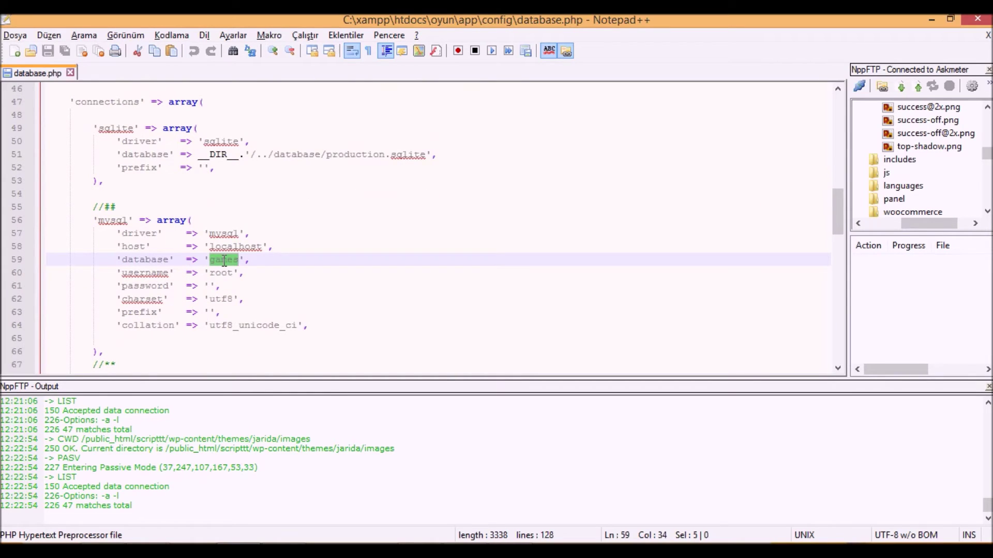
pyautogui.write('oyun')
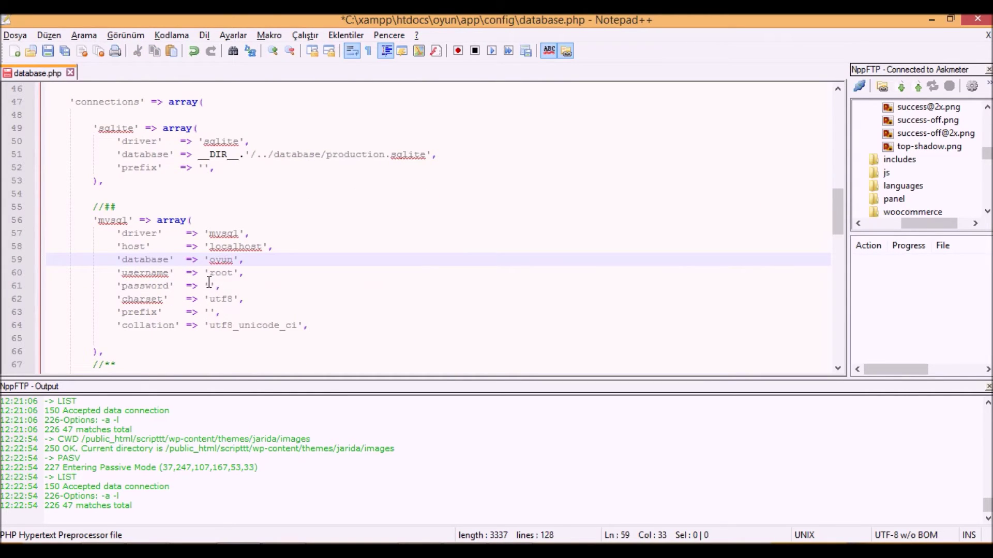
pyautogui.click(209, 285)
pyautogui.write('111')
# - Set the pgsql database to oyun with its password filled in, and save the file
pyautogui.scroll(-4, 217, 280)
pyautogui.doubleClick(231, 273)
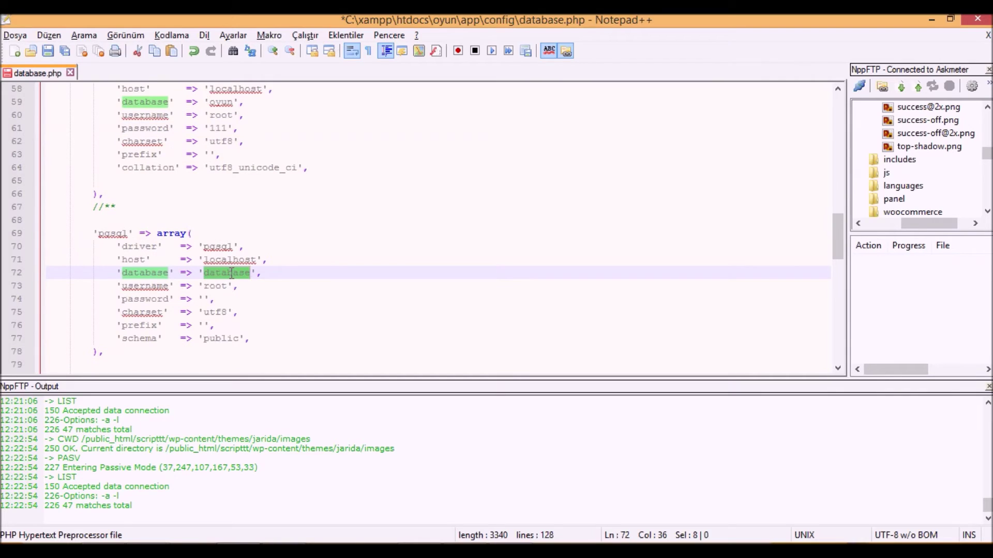
pyautogui.write('oy')
pyautogui.click(233, 272)
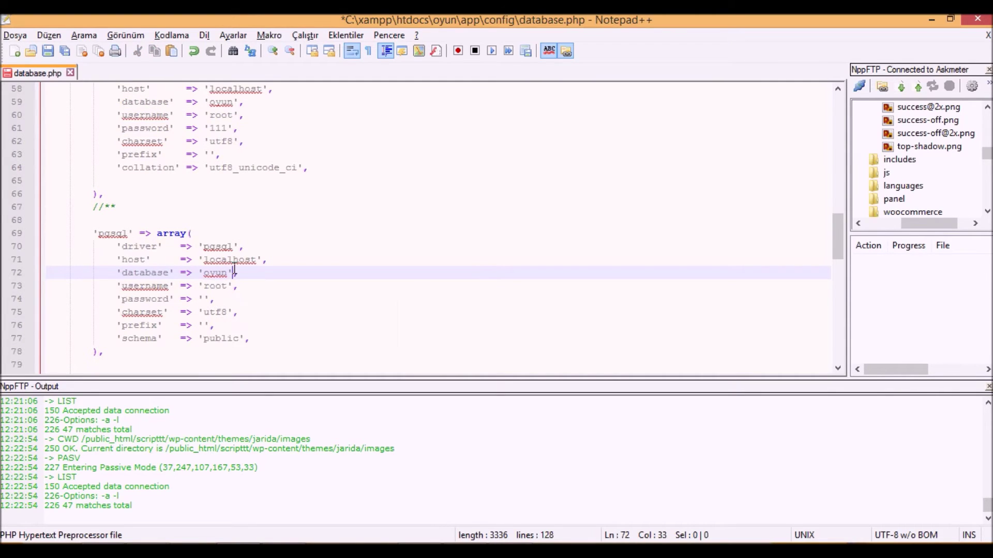
pyautogui.click(204, 299)
pyautogui.write('11')
pyautogui.click(356, 269)
pyautogui.hotkey('ctrl', 's')
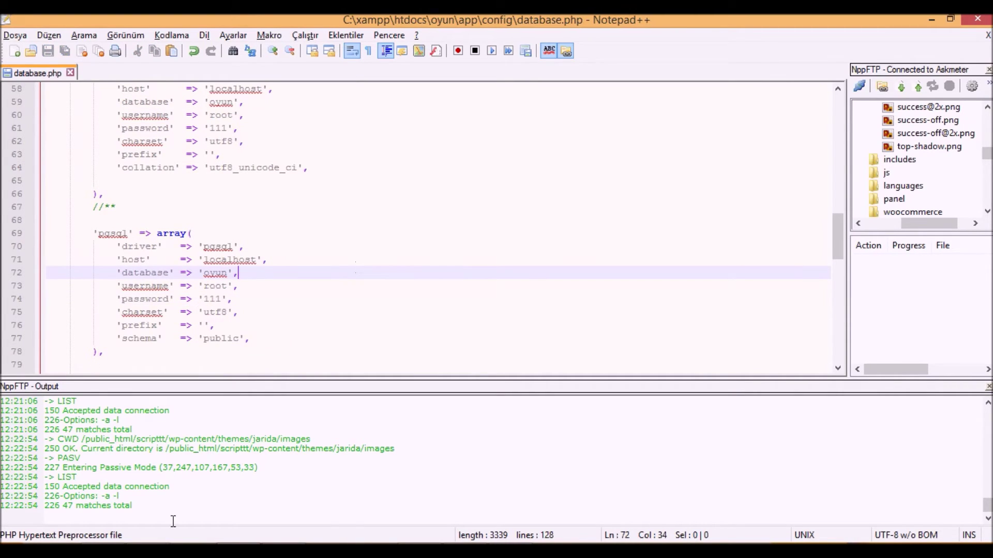
pyautogui.click(174, 550)
# - Load localhost/oyun/#db and submit the Database step with the manual-details box ticked
pyautogui.click(223, 480)
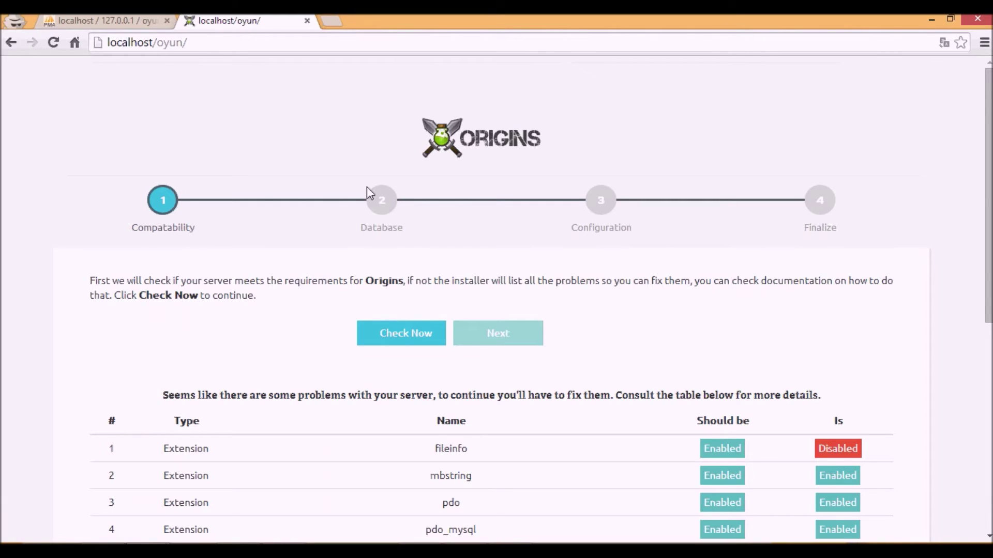
pyautogui.click(302, 43)
pyautogui.write('#db')
pyautogui.hotkey('ctrl', 'shift', 'Tab')
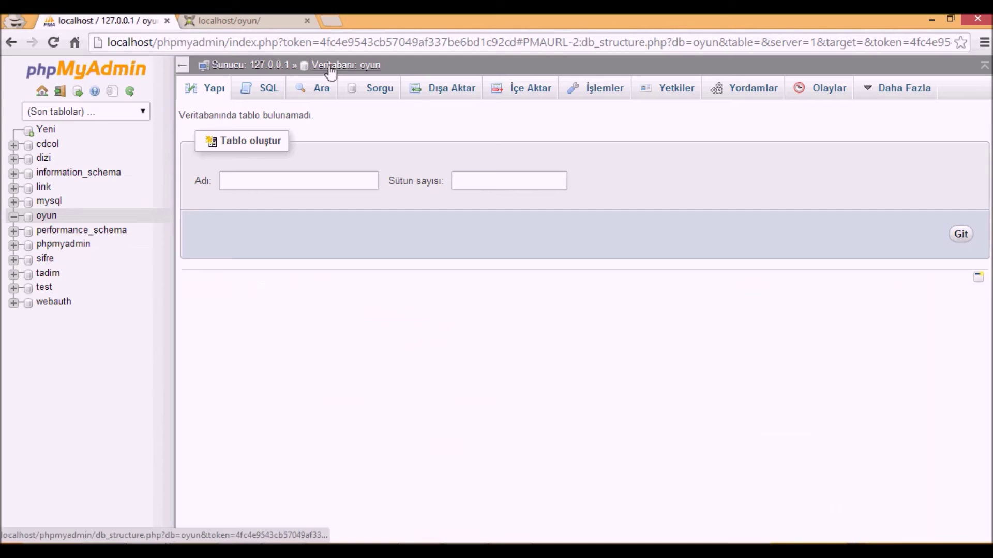
pyautogui.click(300, 21)
pyautogui.press('Return')
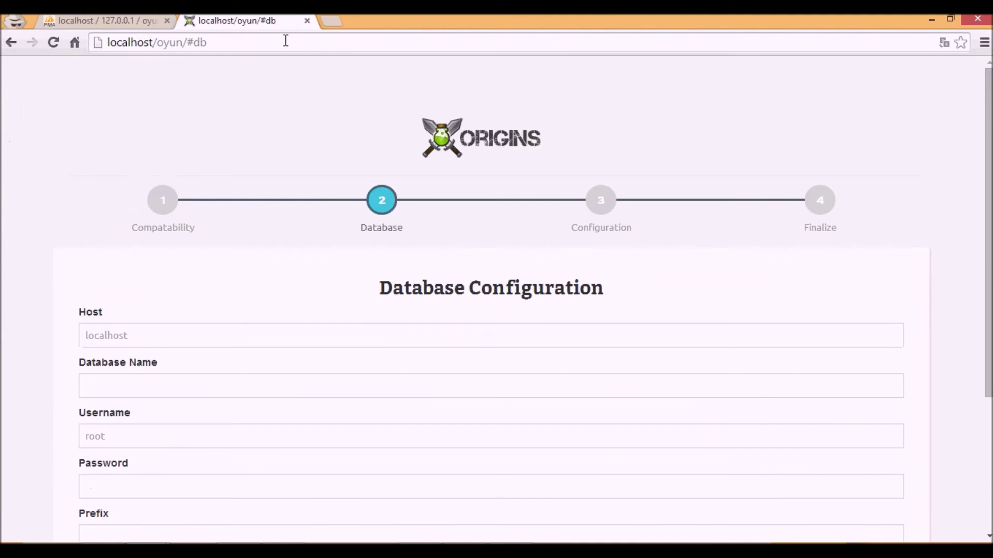
pyautogui.scroll(-4, 175, 385)
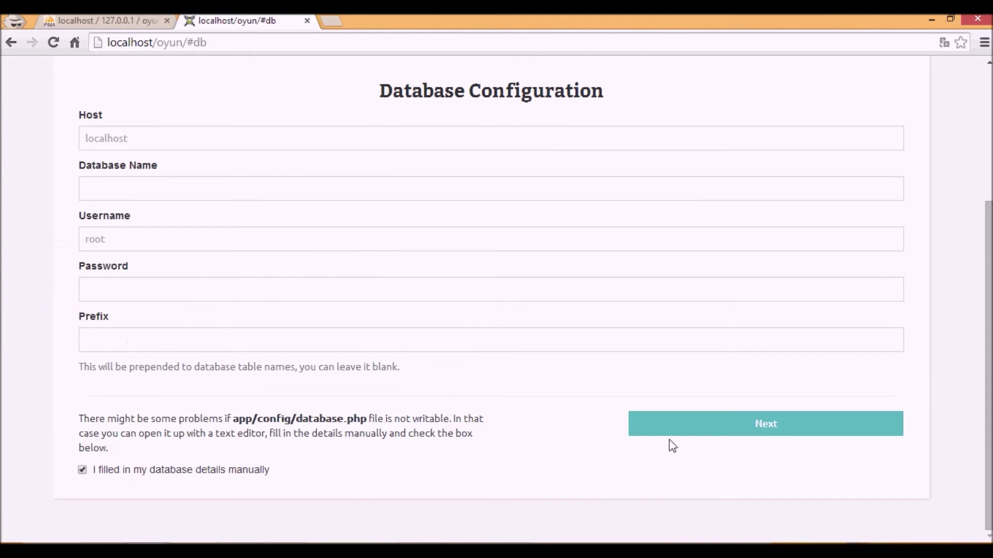
pyautogui.click(693, 430)
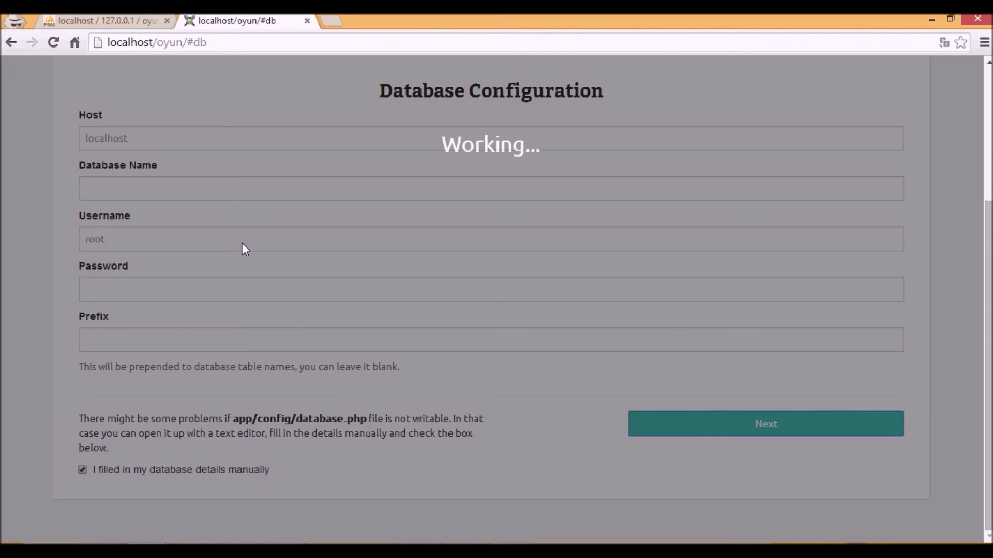
pyautogui.scroll(4, 241, 243)
pyautogui.scroll(-4, 241, 243)
pyautogui.scroll(3, 241, 248)
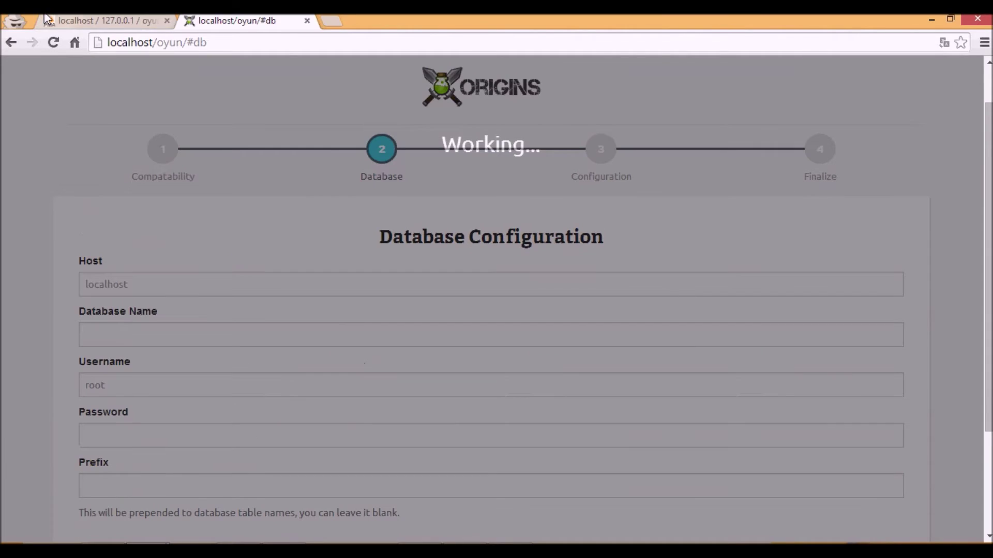
# - Keep refreshing phpMyAdmin's oyun table list until the 22+ Origins tables appear, then return to the installer
pyautogui.click(47, 21)
pyautogui.click(344, 65)
pyautogui.click(315, 67)
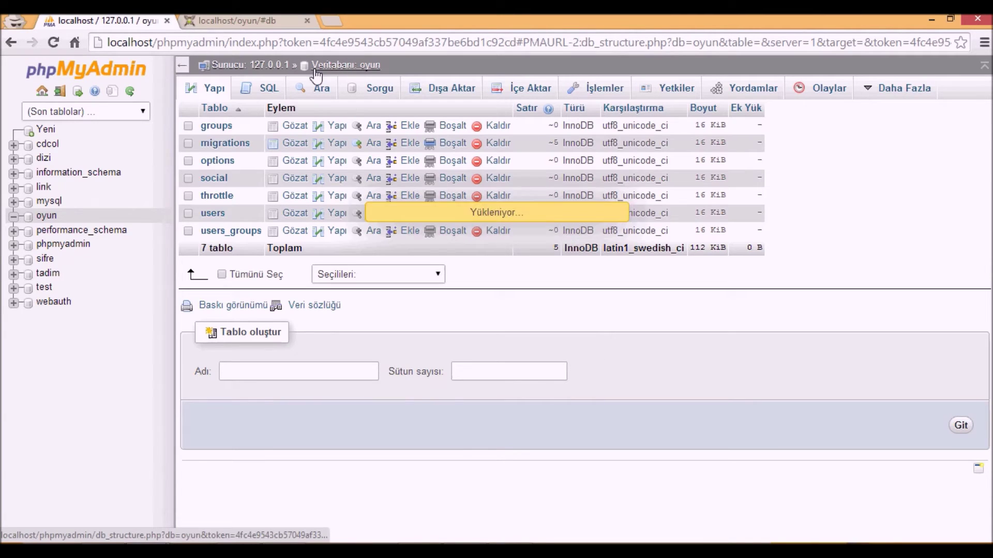
pyautogui.click(267, 21)
pyautogui.click(143, 19)
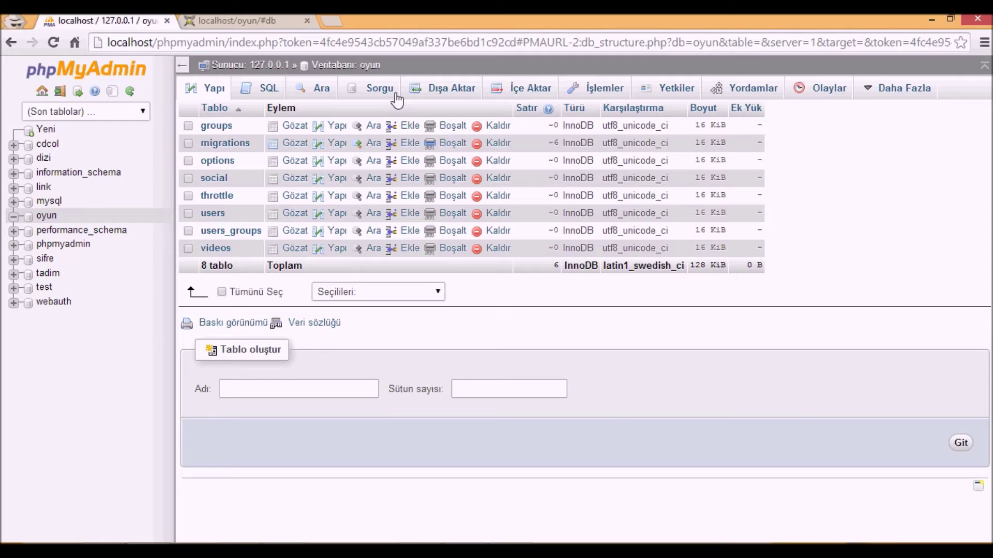
pyautogui.click(349, 66)
pyautogui.click(343, 65)
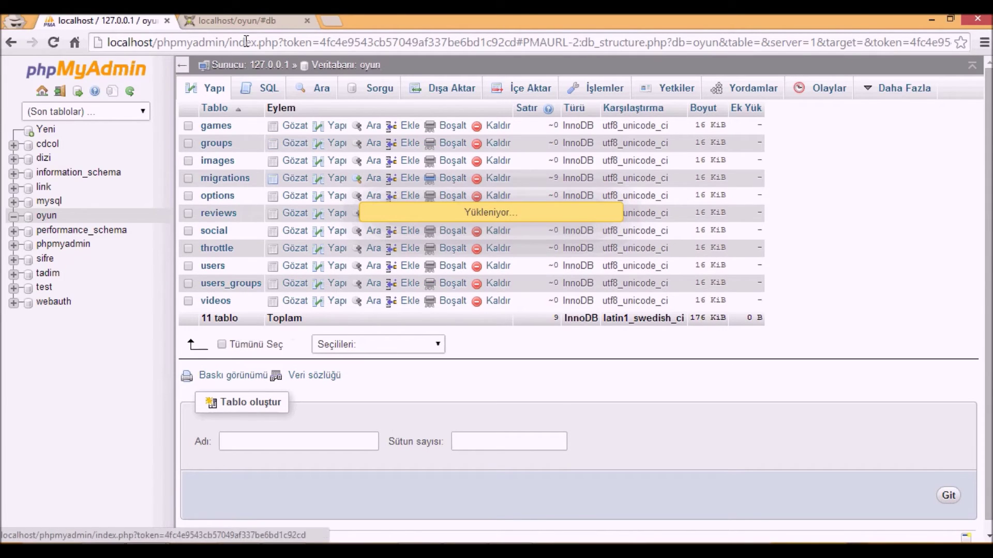
pyautogui.click(234, 21)
pyautogui.click(103, 21)
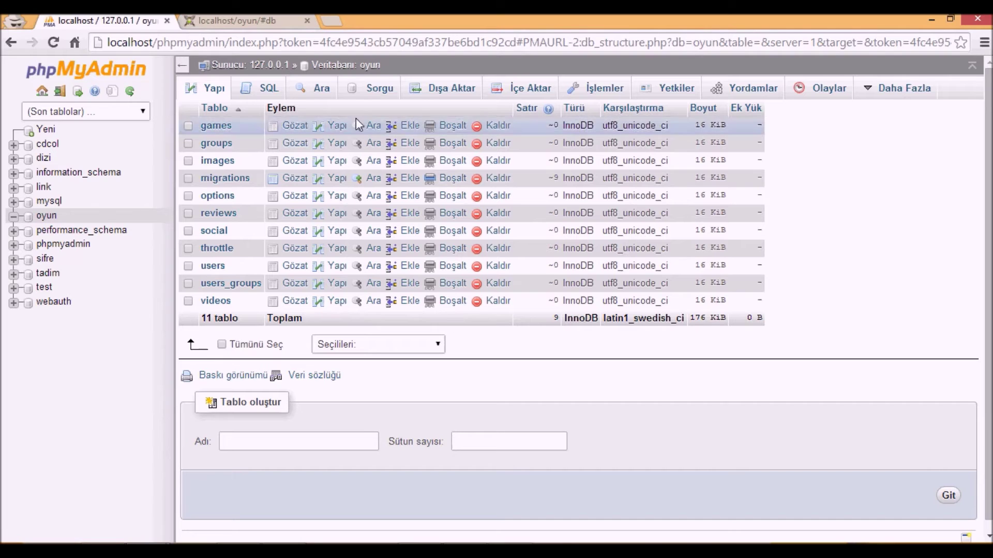
pyautogui.click(349, 65)
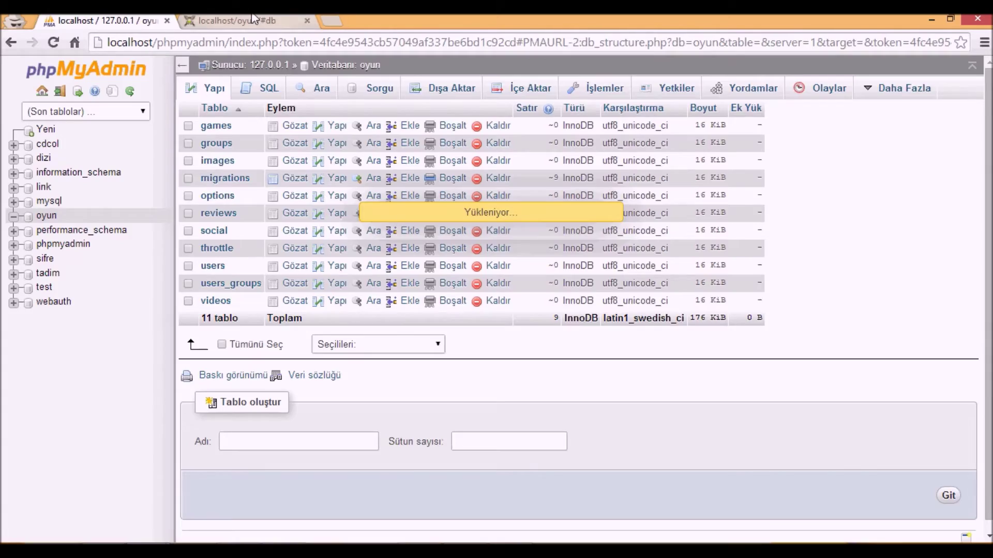
pyautogui.click(234, 21)
pyautogui.click(104, 21)
pyautogui.click(336, 65)
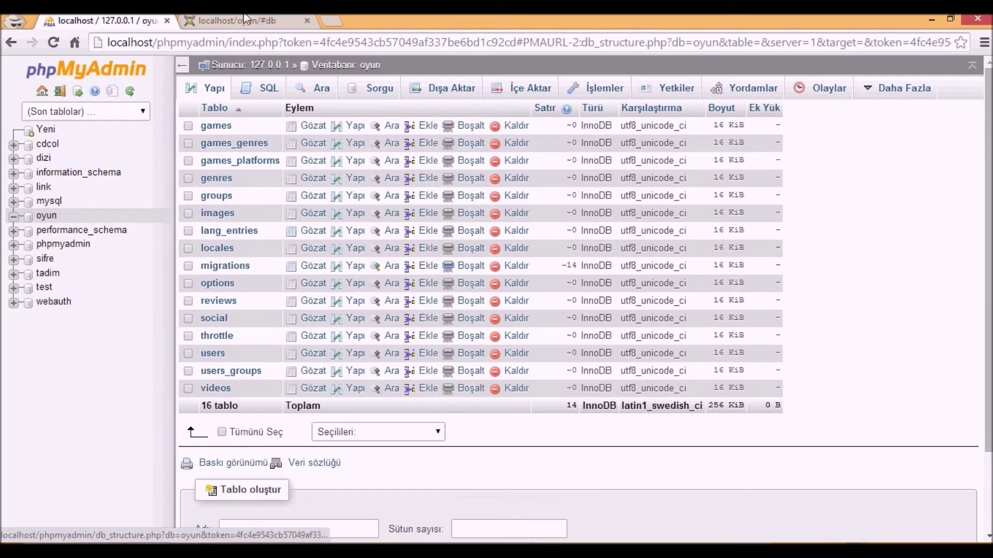
pyautogui.click(235, 20)
pyautogui.click(130, 19)
pyautogui.click(254, 19)
pyautogui.click(71, 20)
pyautogui.click(339, 65)
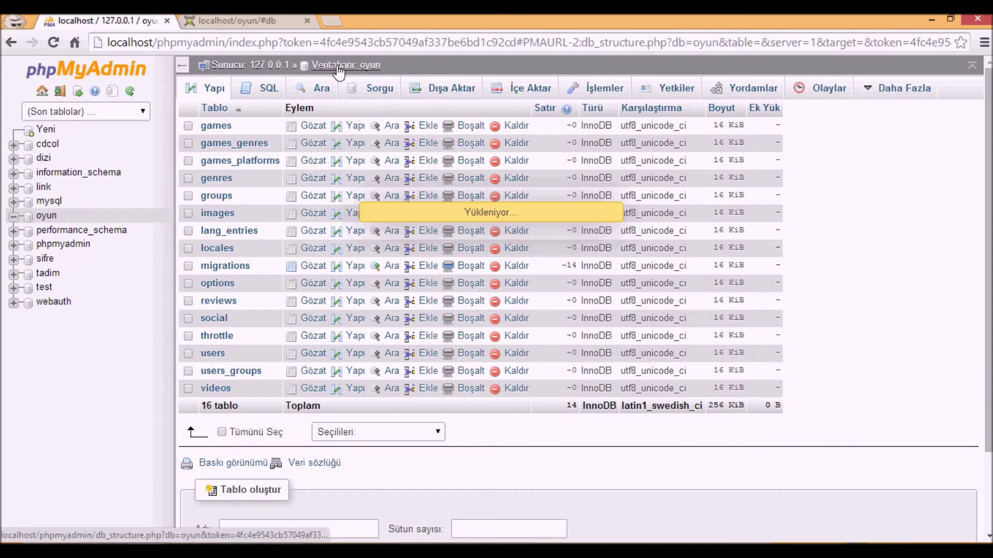
pyautogui.click(243, 21)
pyautogui.click(104, 20)
pyautogui.scroll(-3, 266, 210)
pyautogui.scroll(3, 266, 210)
pyautogui.click(343, 66)
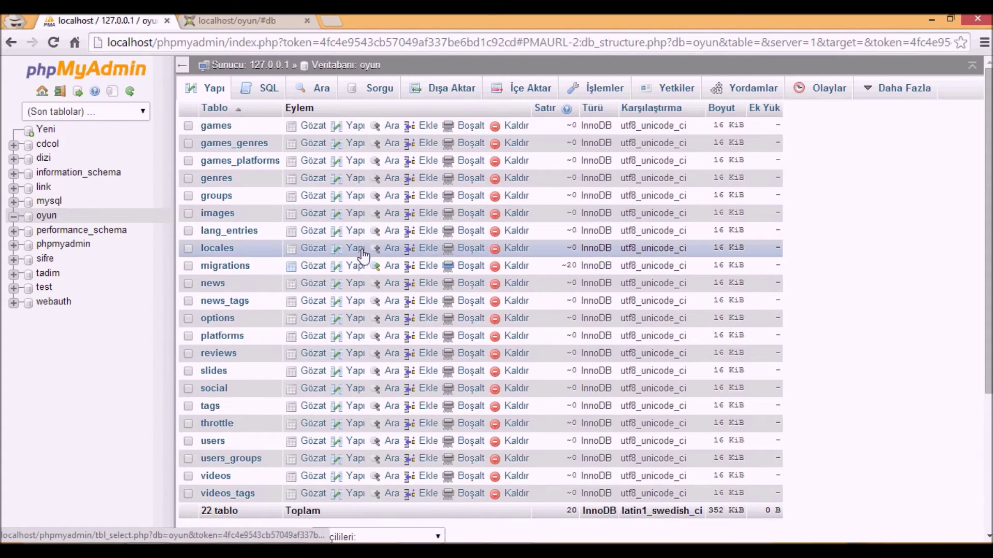
pyautogui.scroll(-3, 407, 354)
pyautogui.scroll(3, 414, 199)
pyautogui.click(362, 65)
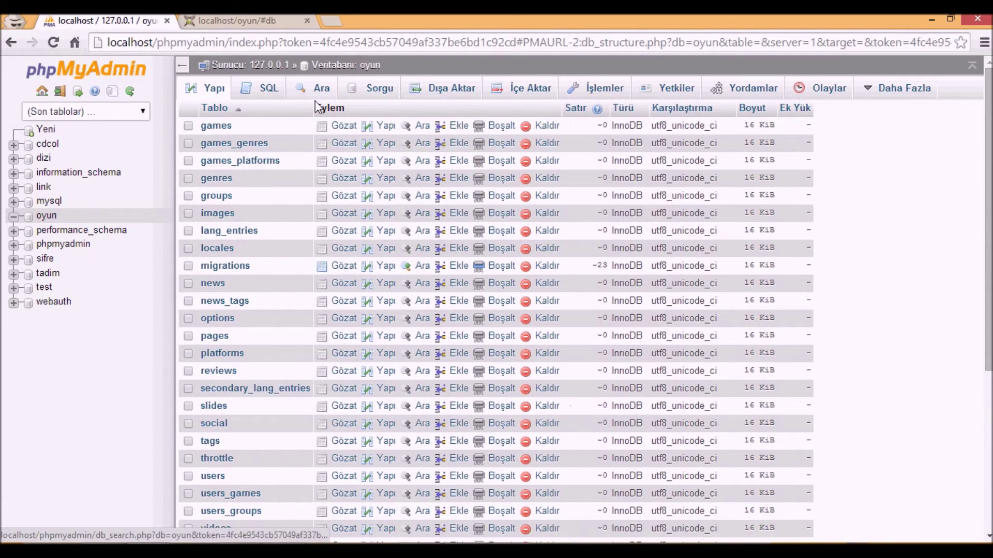
pyautogui.click(240, 21)
# - Name the site Site Adı with the description 'dfgfgdfgdg'
pyautogui.click(225, 278)
pyautogui.click(225, 307)
pyautogui.click(219, 331)
pyautogui.write('dfgfgdfgdg')
# - Enter the admin e-mail, display name and a confirmed password, then submit the form
pyautogui.click(484, 294)
pyautogui.write('y')
pyautogui.click(479, 312)
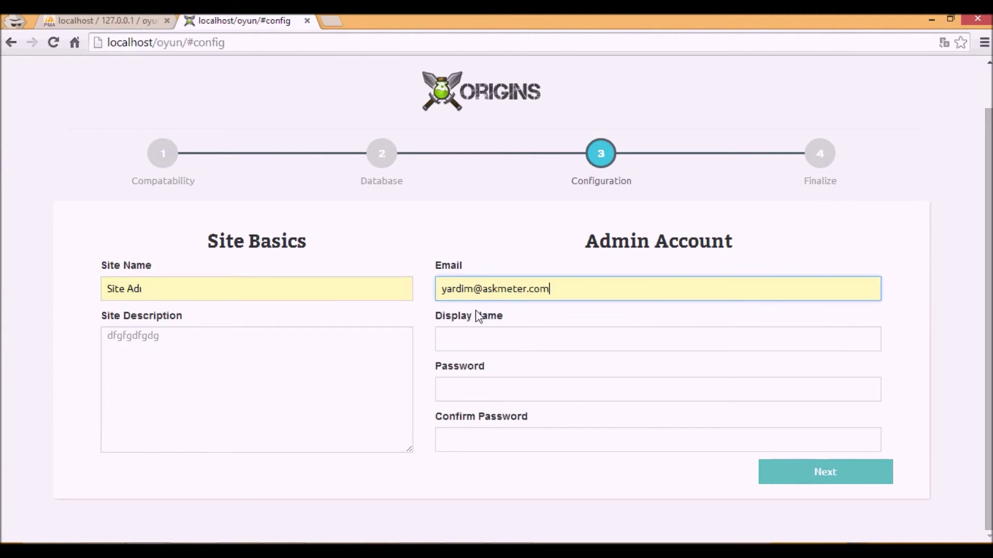
pyautogui.click(477, 339)
pyautogui.write('b')
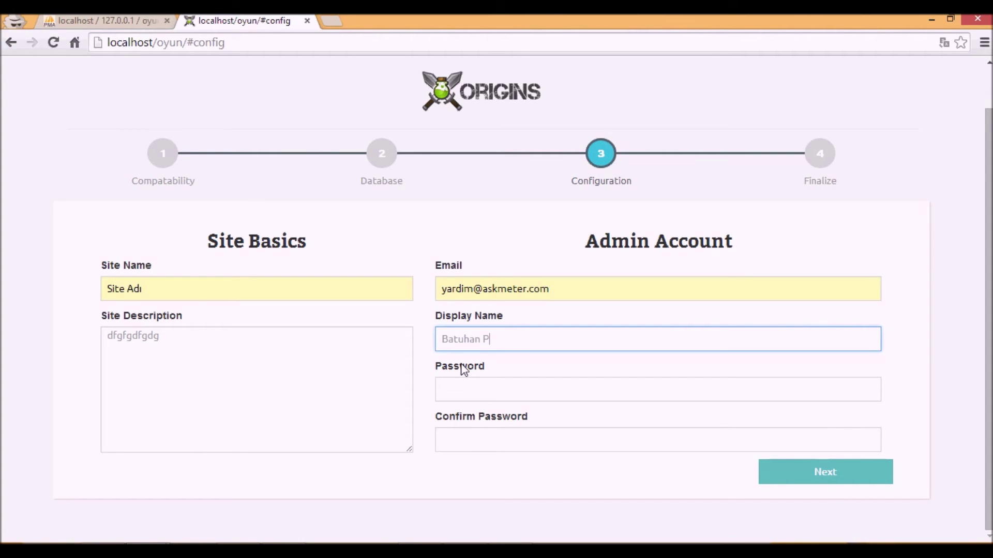
pyautogui.press('Tab')
pyautogui.write('123456')
pyautogui.press('Tab')
pyautogui.write('12345')
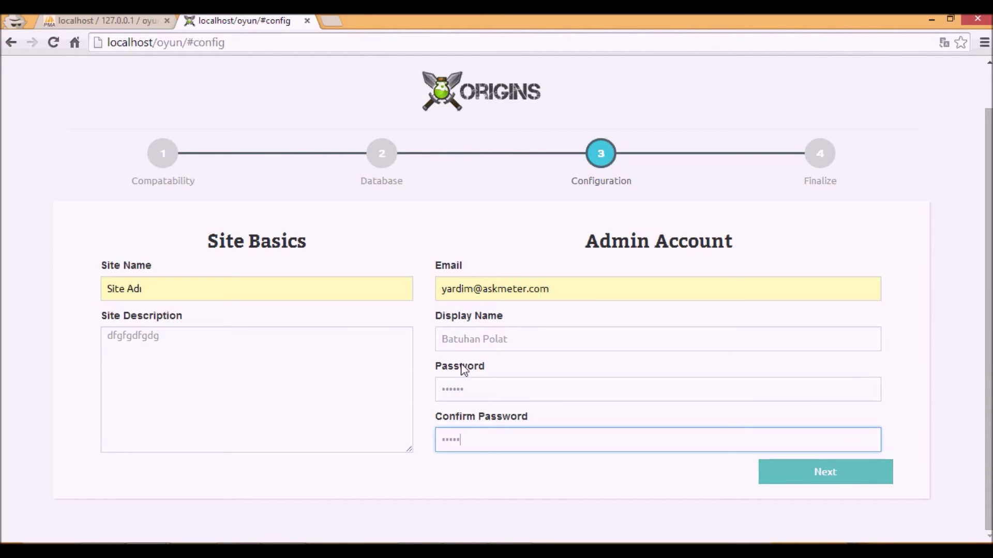
pyautogui.write('6')
pyautogui.press('Return')
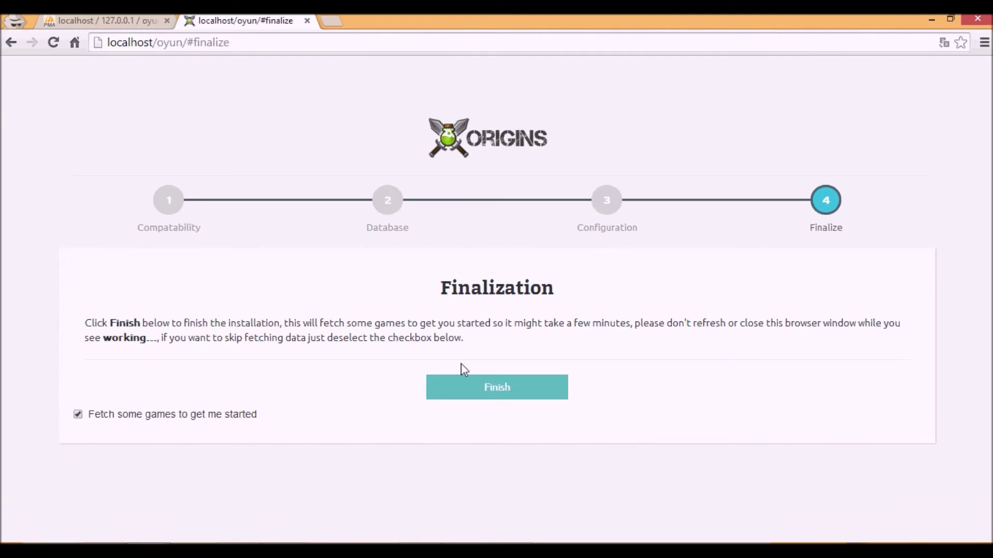
# - Finish the install with 'Fetch some games' enabled, confirming phpMyAdmin's games table fills to about 32 rows
pyautogui.click(481, 399)
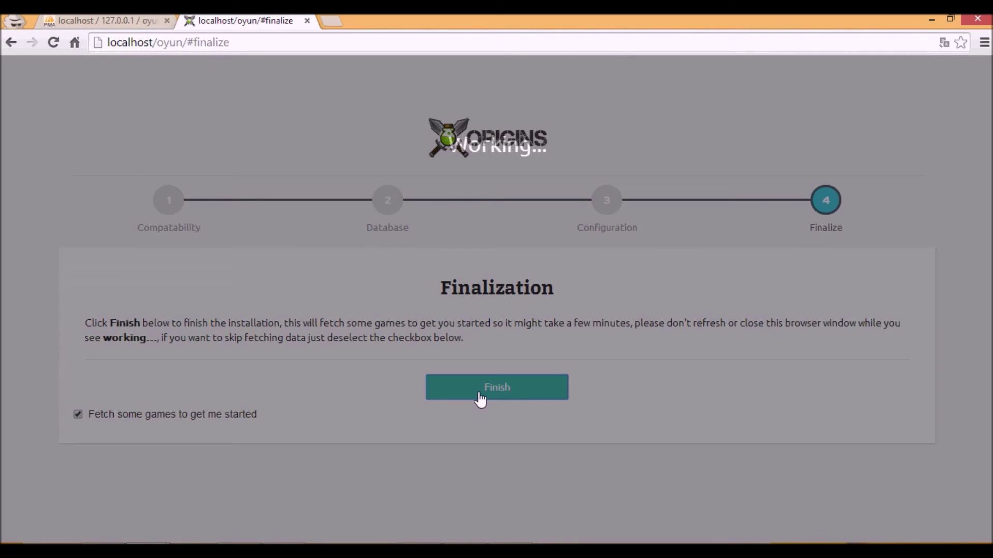
pyautogui.click(103, 21)
pyautogui.click(330, 63)
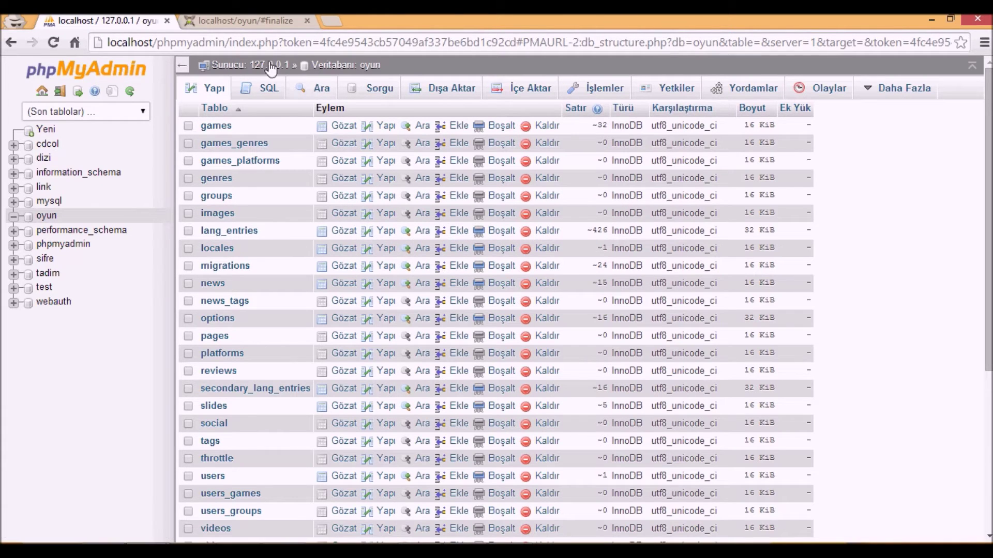
pyautogui.click(232, 20)
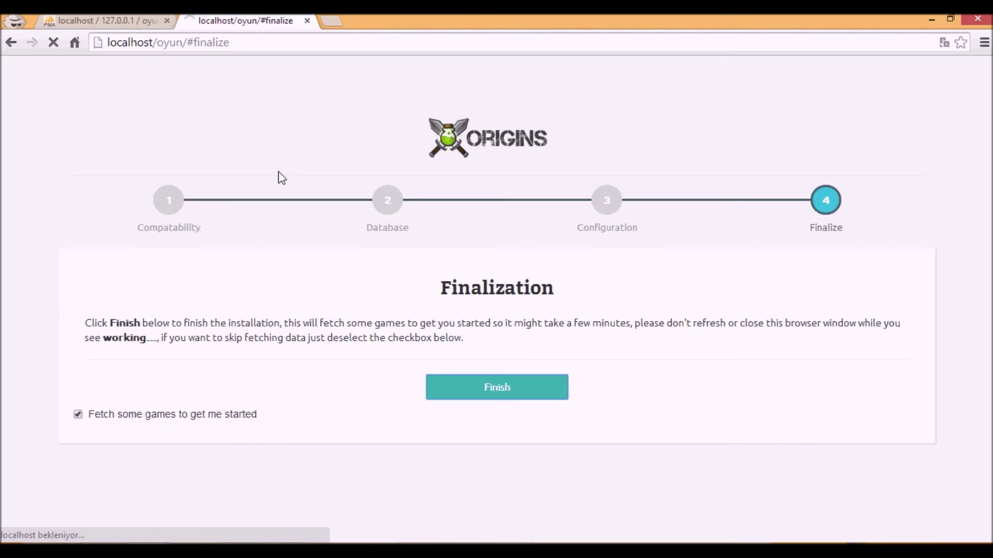
# - Browse the homepage, read the Nexon, Wargaming, Zynga news article, and go back
pyautogui.scroll(-12, 286, 166)
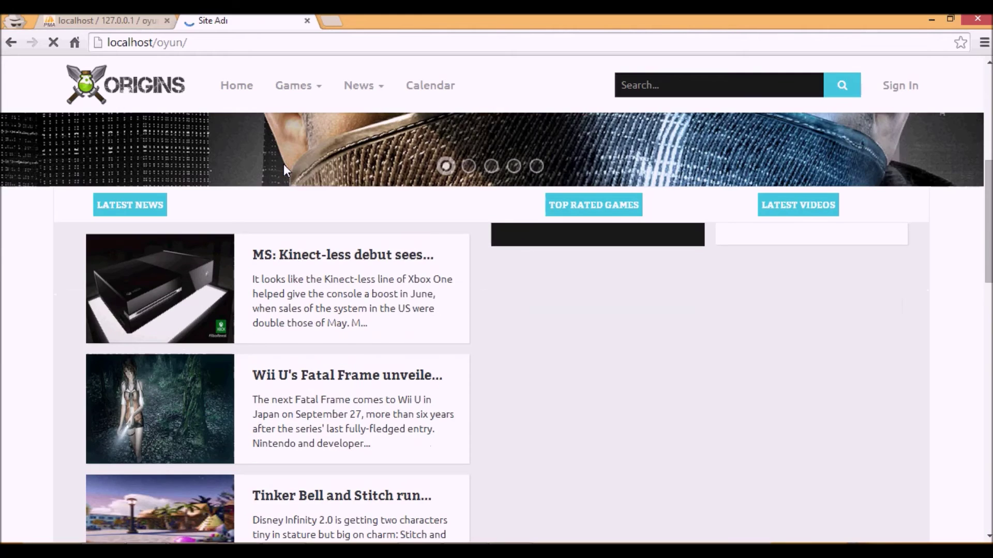
pyautogui.scroll(-5, 283, 164)
pyautogui.scroll(6, 282, 162)
pyautogui.scroll(10, 282, 170)
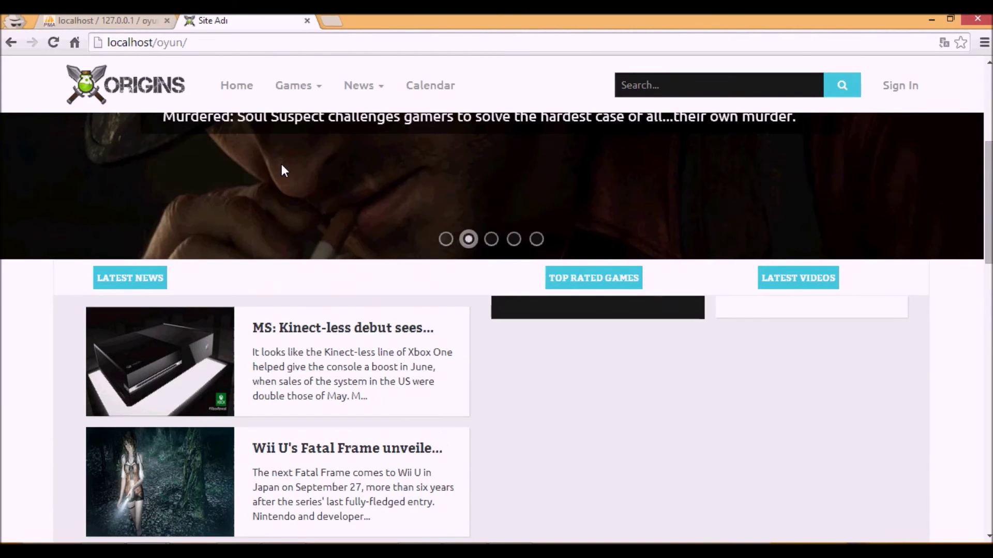
pyautogui.scroll(-10, 282, 167)
pyautogui.scroll(-5, 187, 256)
pyautogui.scroll(10, 194, 246)
pyautogui.scroll(2, 197, 240)
pyautogui.scroll(1, 195, 239)
pyautogui.scroll(-5, 195, 239)
pyautogui.click(197, 241)
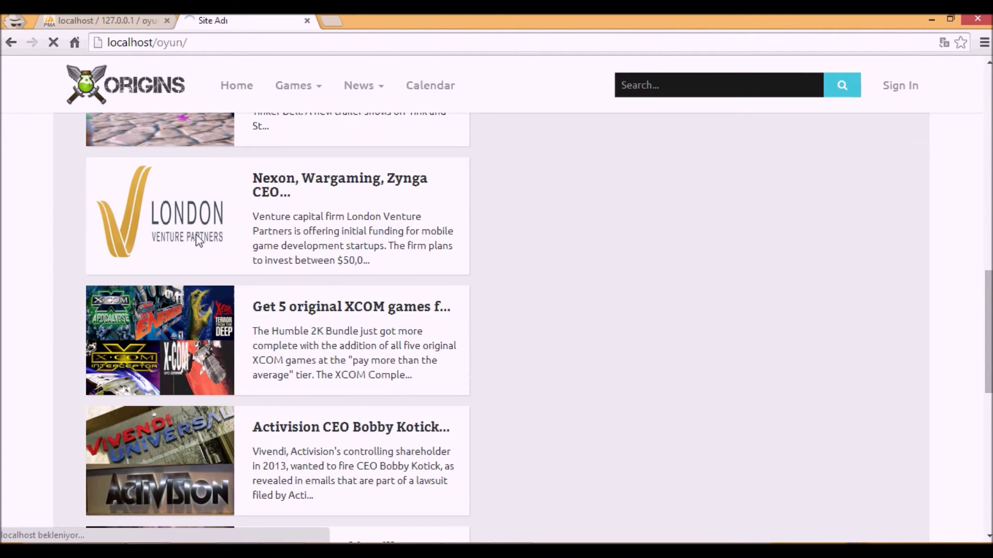
pyautogui.scroll(-2, 44, 103)
pyautogui.scroll(2, 44, 103)
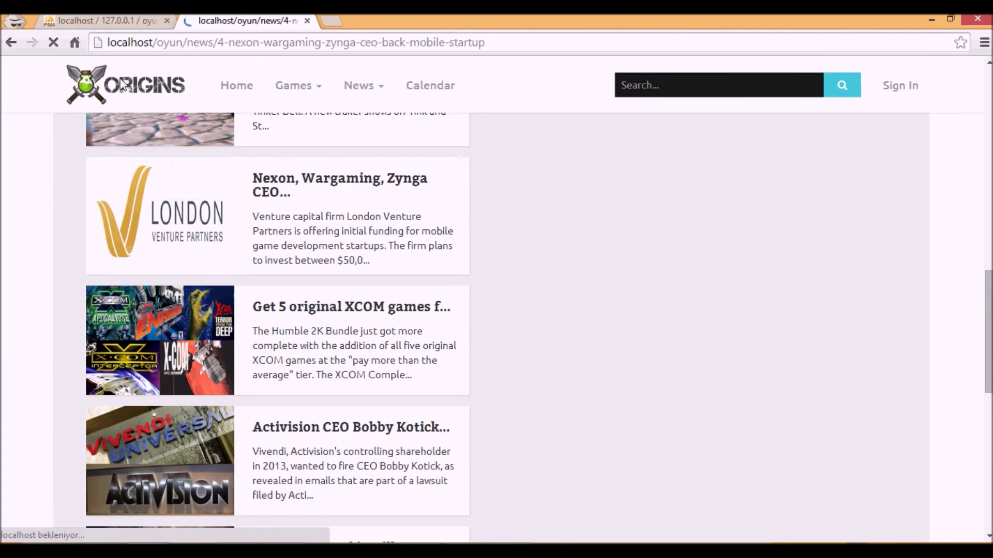
pyautogui.hotkey('alt', 'Left')
# - Read the Wii U Fatal Frame news article, then return home via the ORIGINS logo
pyautogui.scroll(-9, 137, 159)
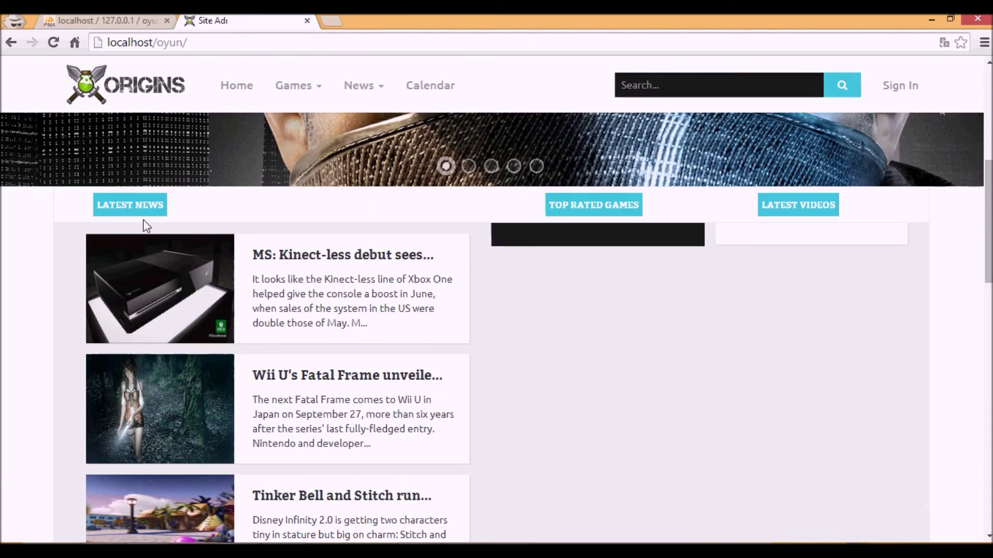
pyautogui.click(145, 228)
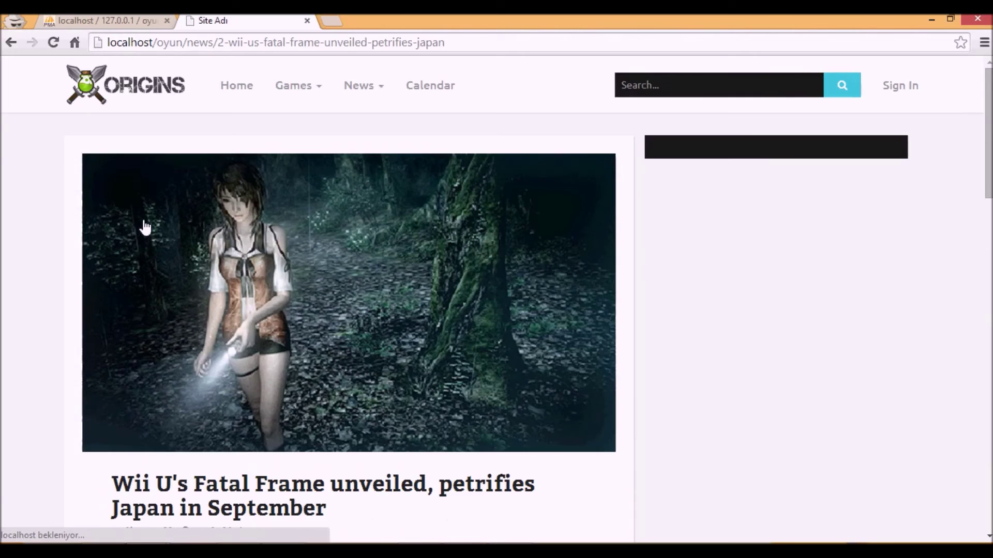
pyautogui.scroll(-15, 142, 222)
pyautogui.scroll(3, 134, 221)
pyautogui.scroll(15, 123, 215)
pyautogui.scroll(-5, 124, 214)
pyautogui.scroll(5, 122, 155)
pyautogui.click(122, 95)
# - Read the Activision CEO news article and return to the homepage
pyautogui.scroll(-5, 256, 175)
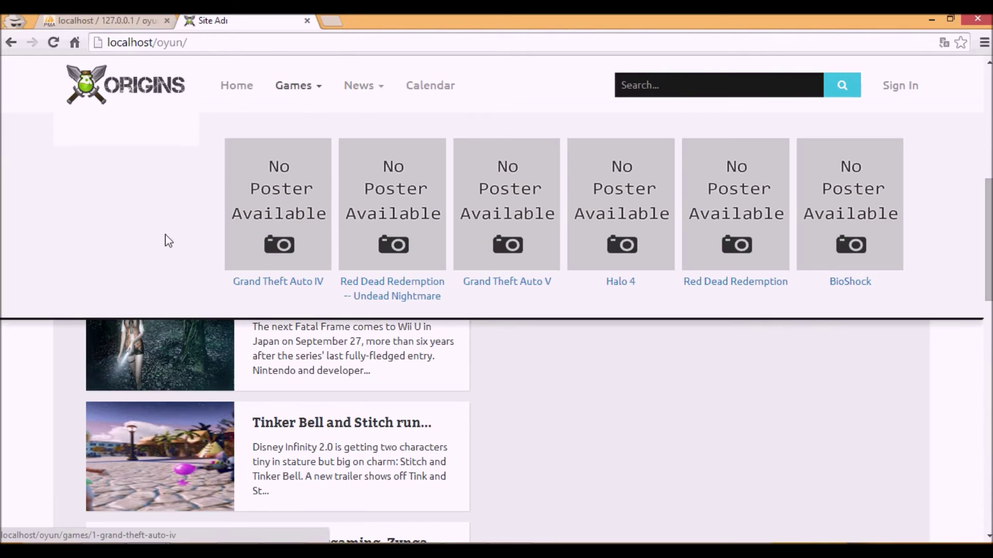
pyautogui.scroll(2, 221, 104)
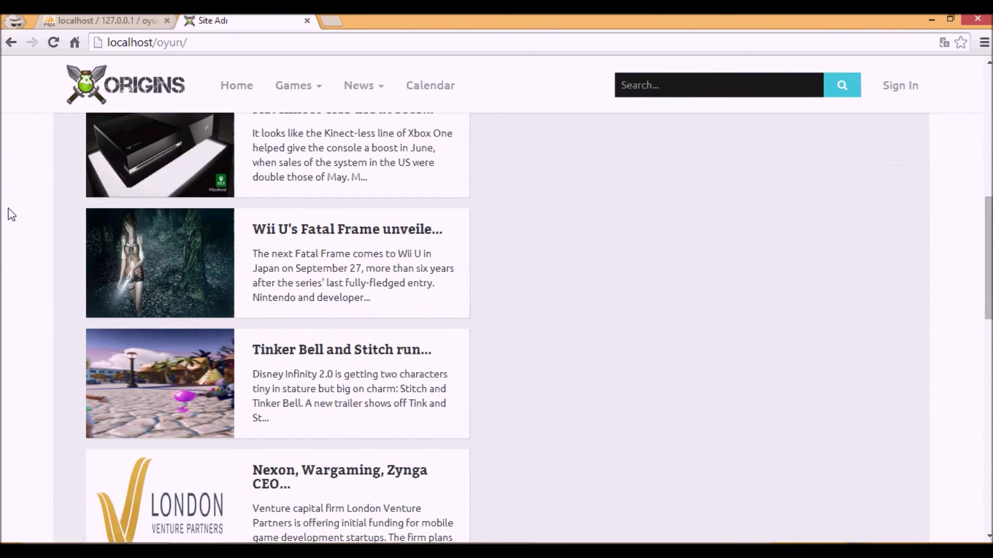
pyautogui.scroll(4, 10, 215)
pyautogui.scroll(-6, 12, 215)
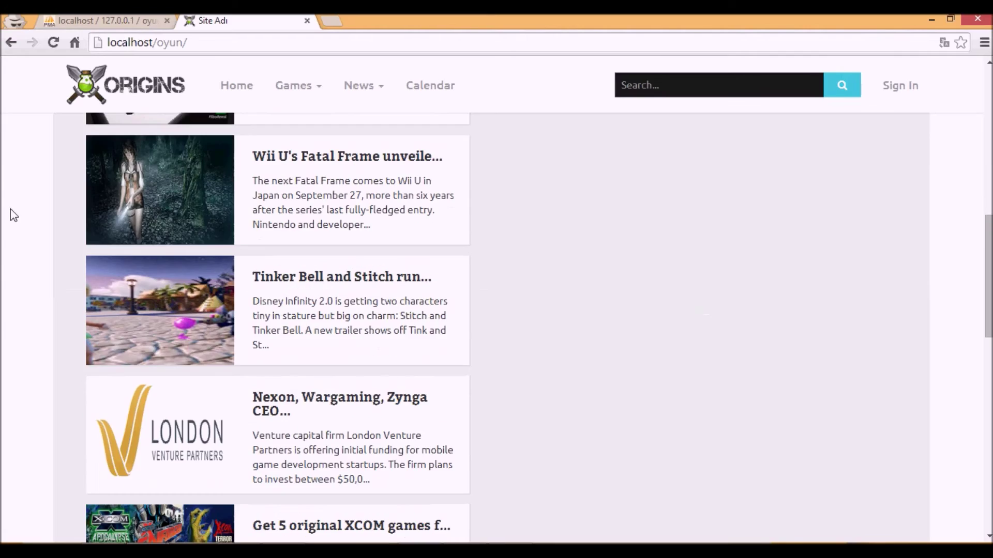
pyautogui.scroll(-5, 14, 216)
pyautogui.click(182, 387)
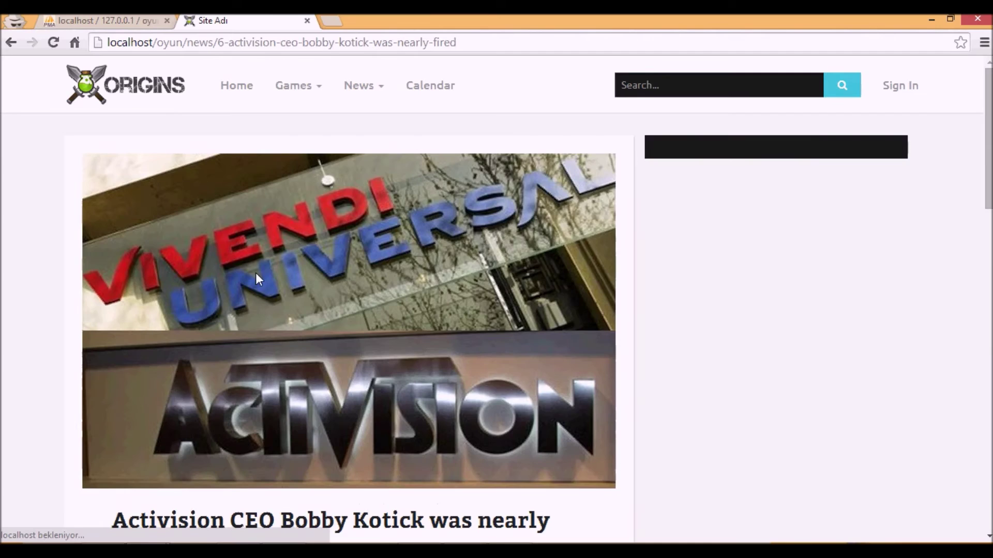
pyautogui.scroll(-15, 255, 277)
pyautogui.scroll(15, 251, 268)
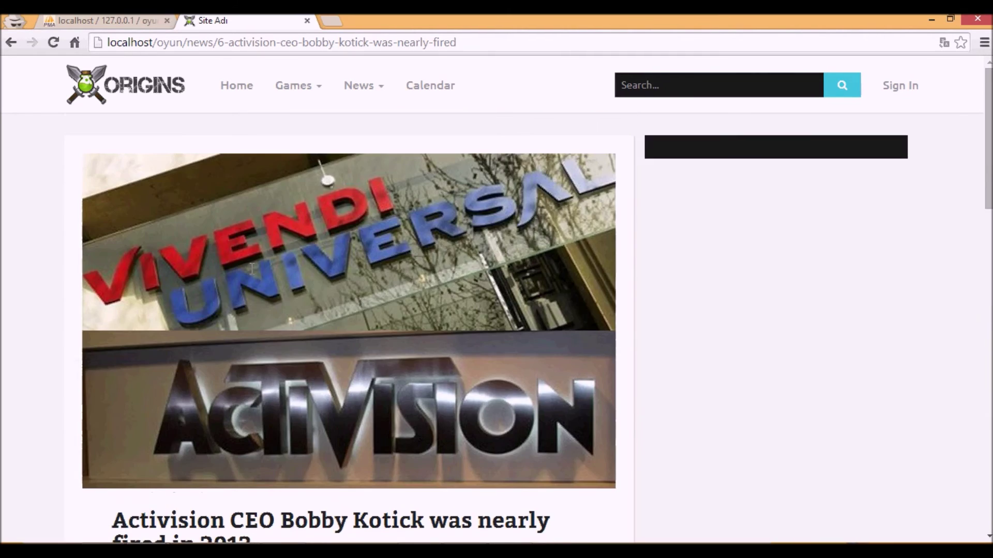
pyautogui.scroll(-15, 252, 269)
pyautogui.scroll(5, 251, 267)
pyautogui.scroll(8, 252, 269)
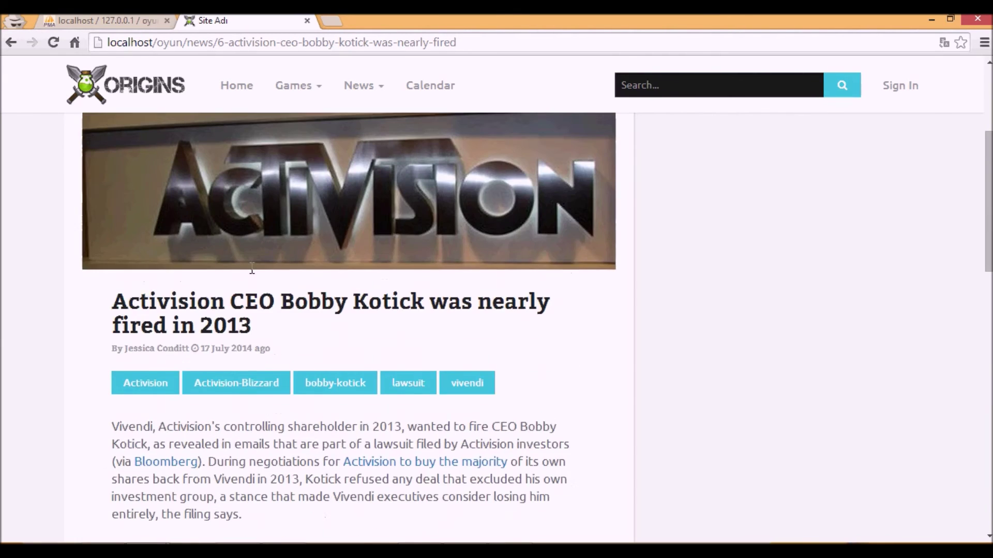
pyautogui.scroll(-3, 313, 219)
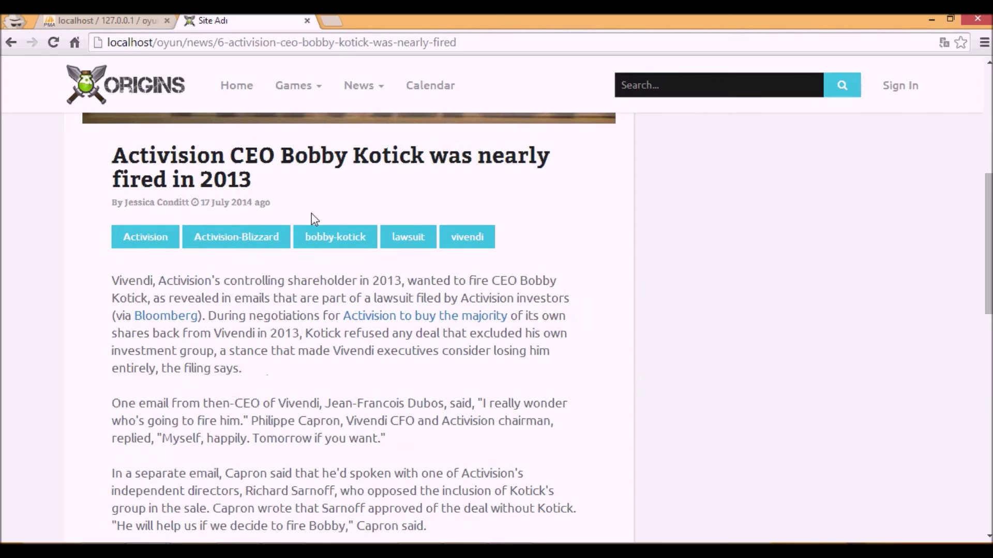
pyautogui.click(103, 104)
pyautogui.scroll(-5, 163, 234)
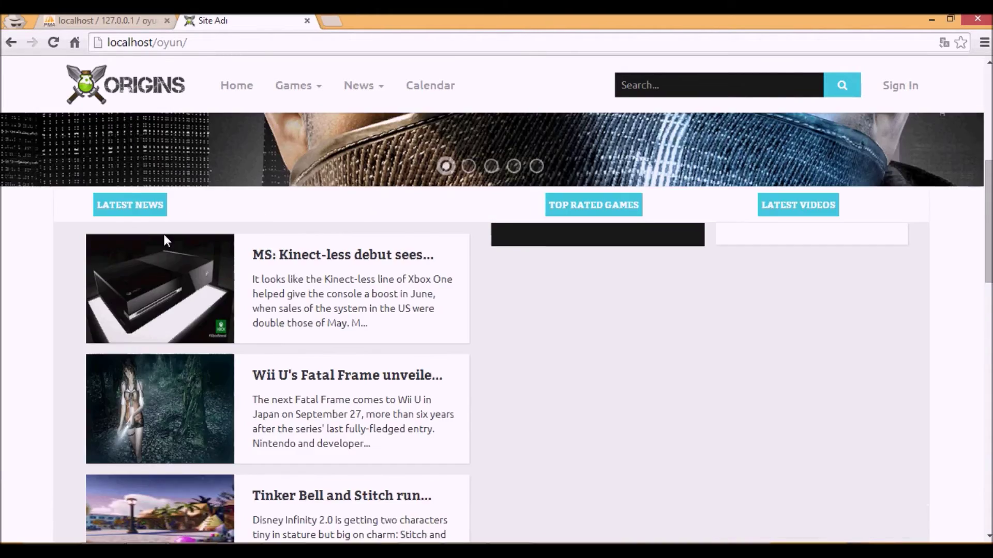
pyautogui.scroll(-8, 164, 233)
# - Reload the homepage and scroll through it
pyautogui.click(239, 85)
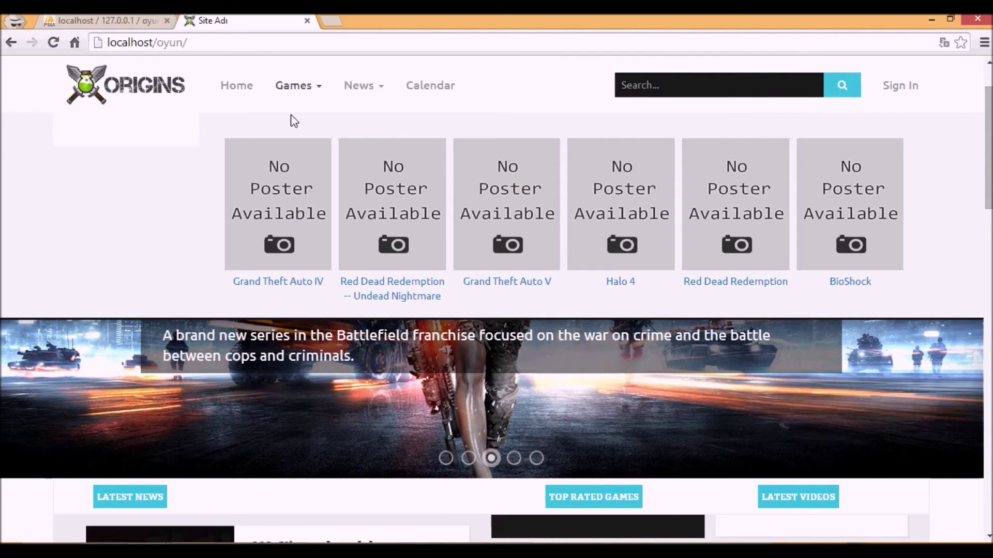
pyautogui.scroll(-10, 288, 314)
pyautogui.scroll(6, 259, 262)
pyautogui.scroll(5, 263, 262)
# - Browse the full games list, opening and closing the platform filter without choosing one
pyautogui.click(307, 95)
pyautogui.moveTo(307, 95)
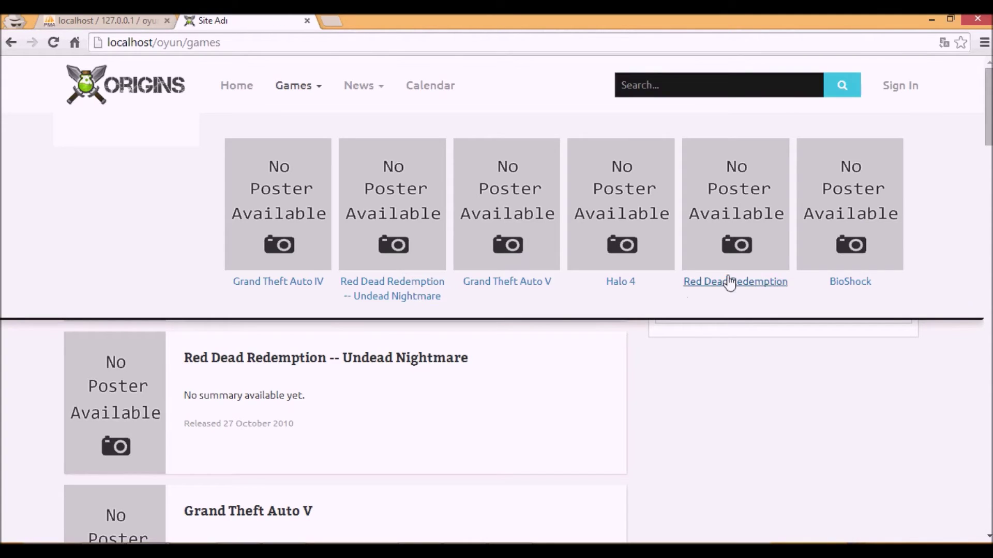
pyautogui.scroll(-5, 311, 273)
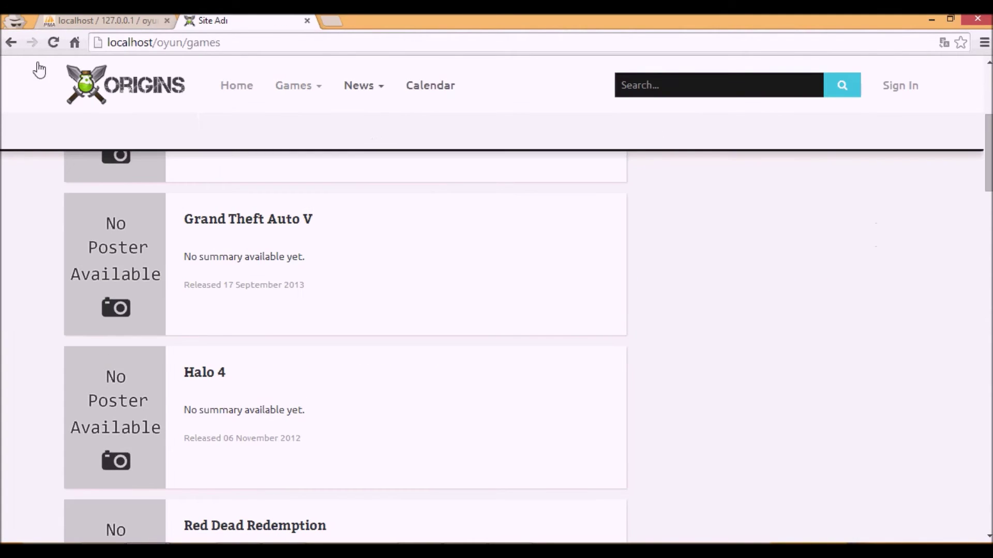
pyautogui.scroll(6, 97, 181)
pyautogui.scroll(-2, 250, 240)
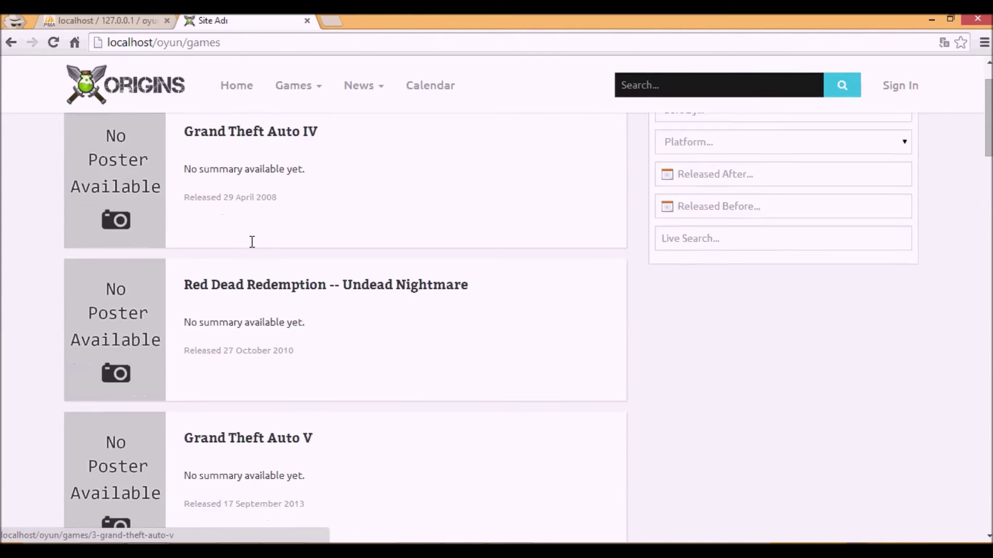
pyautogui.scroll(2, 250, 239)
pyautogui.click(735, 214)
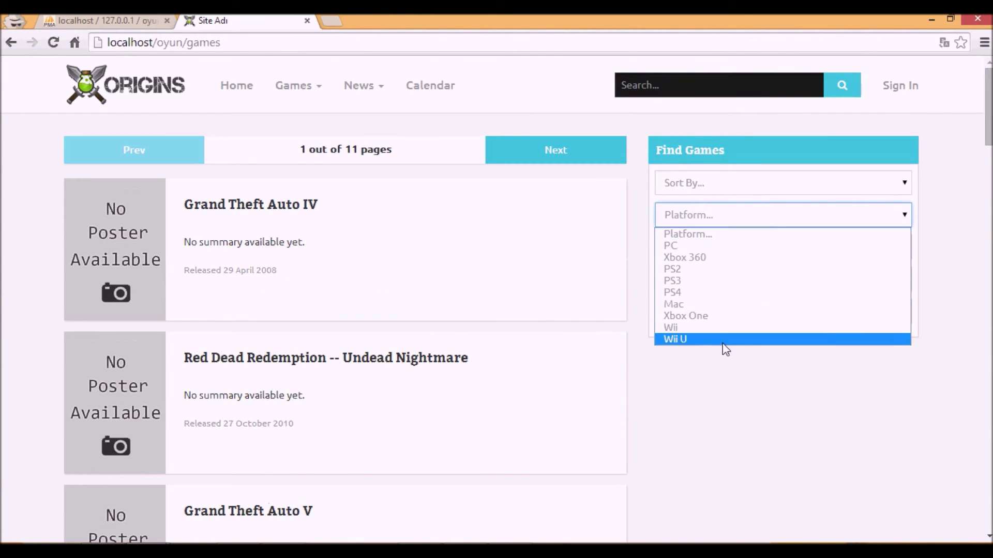
pyautogui.click(161, 205)
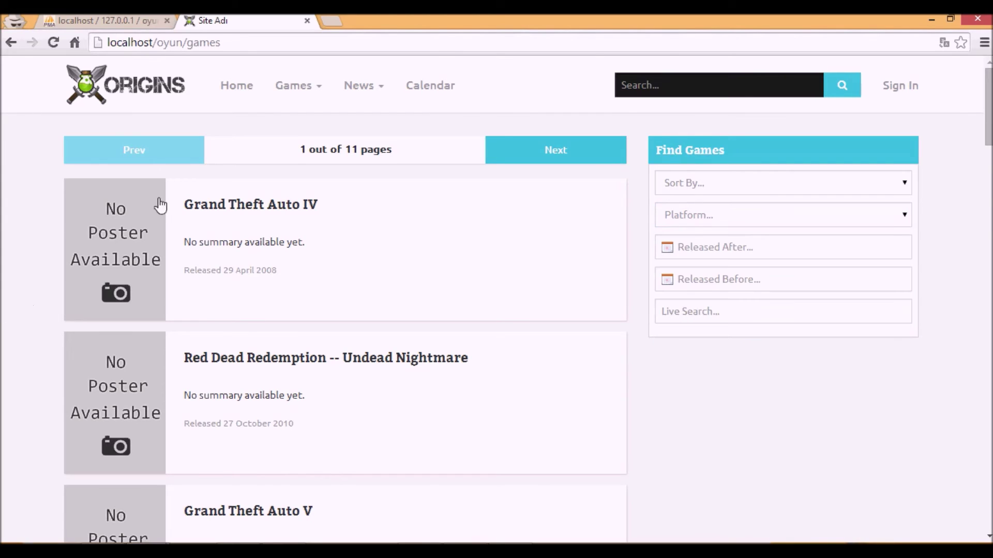
# - Look over the news listing, then open the game release calendar
pyautogui.click(299, 87)
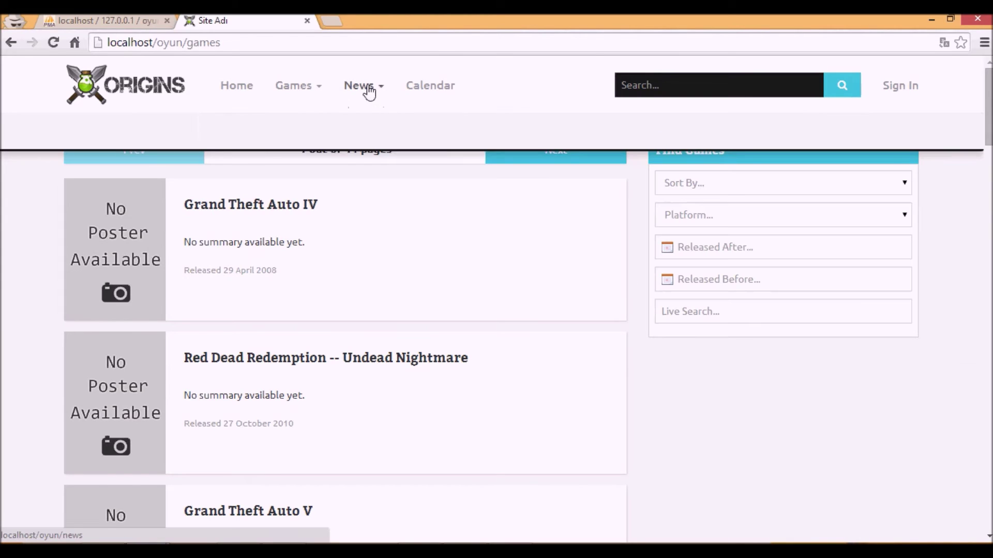
pyautogui.scroll(-5, 6, 337)
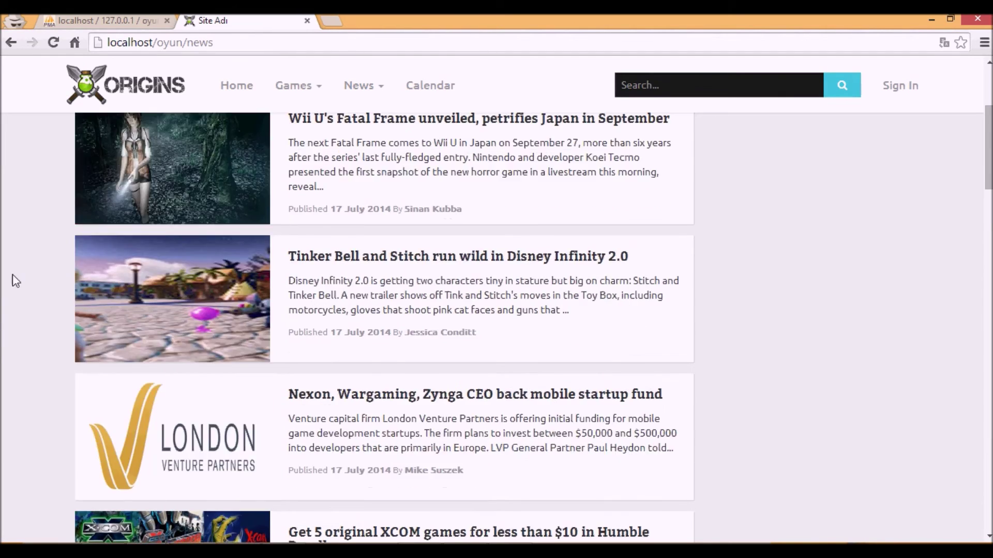
pyautogui.scroll(5, 12, 274)
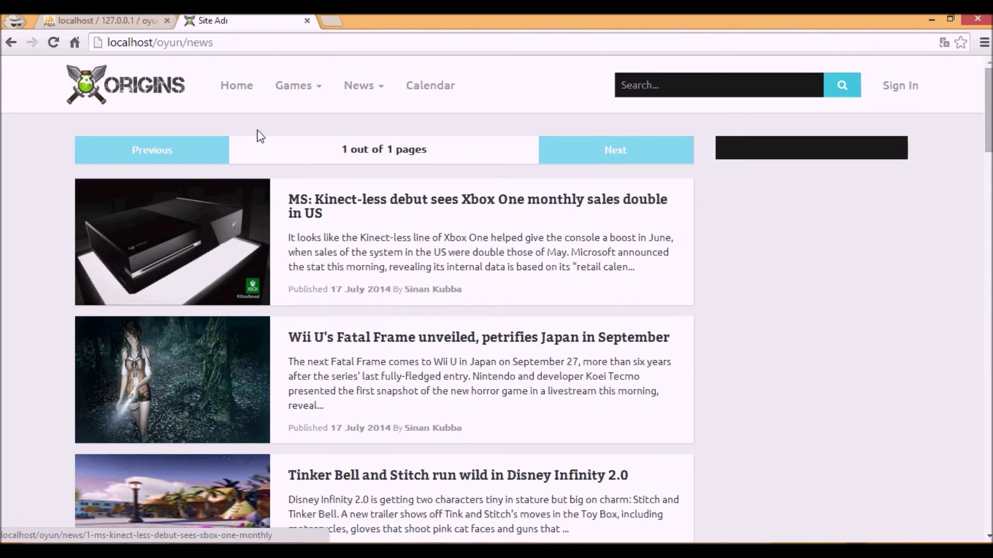
pyautogui.moveTo(272, 90)
pyautogui.click(279, 165)
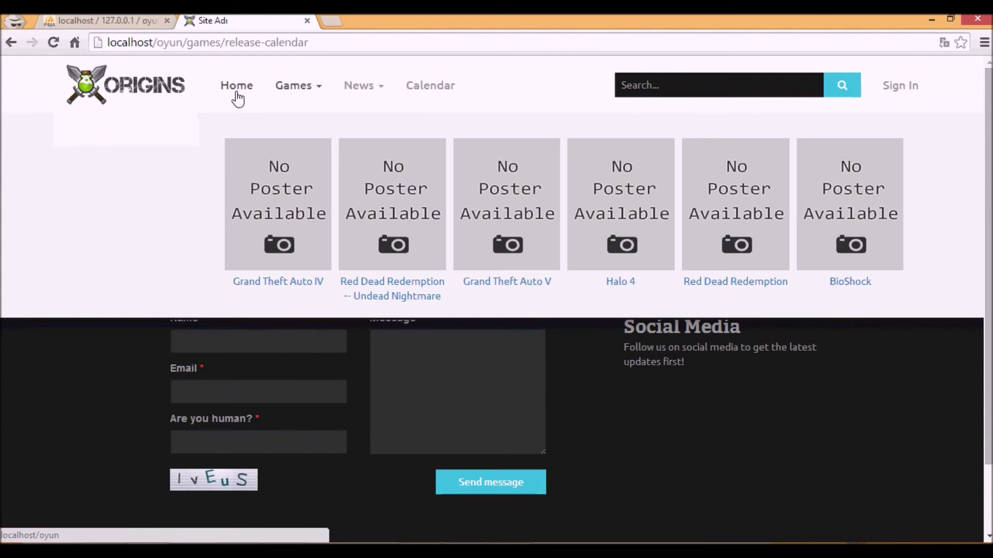
# - Return to the Home page and scroll down and back up
pyautogui.click(237, 94)
pyautogui.moveTo(299, 87)
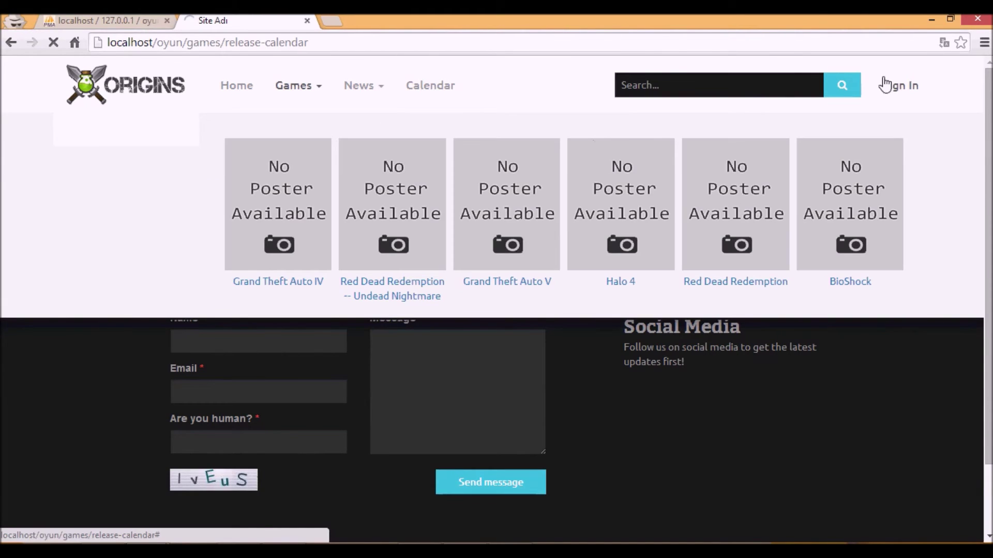
pyautogui.scroll(-15, 199, 186)
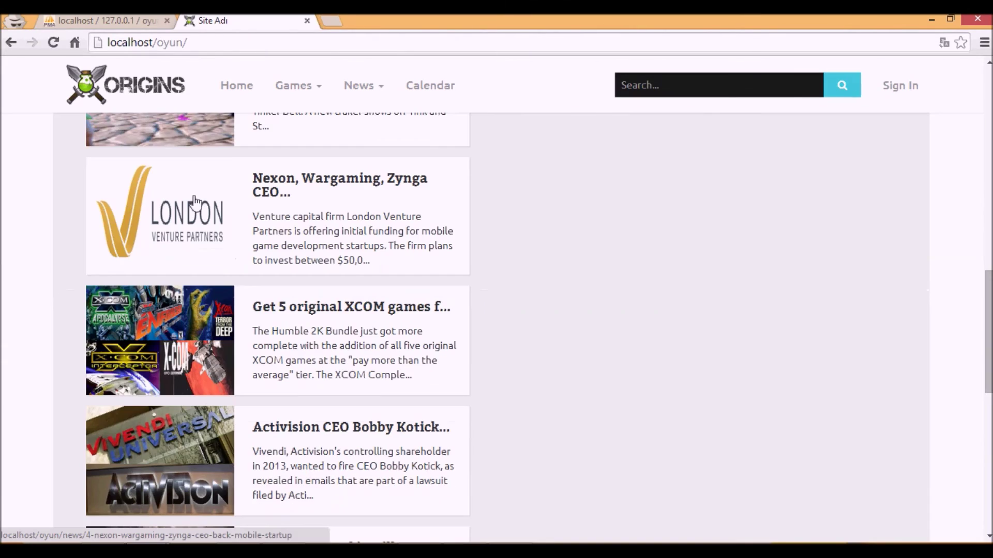
pyautogui.scroll(15, 194, 202)
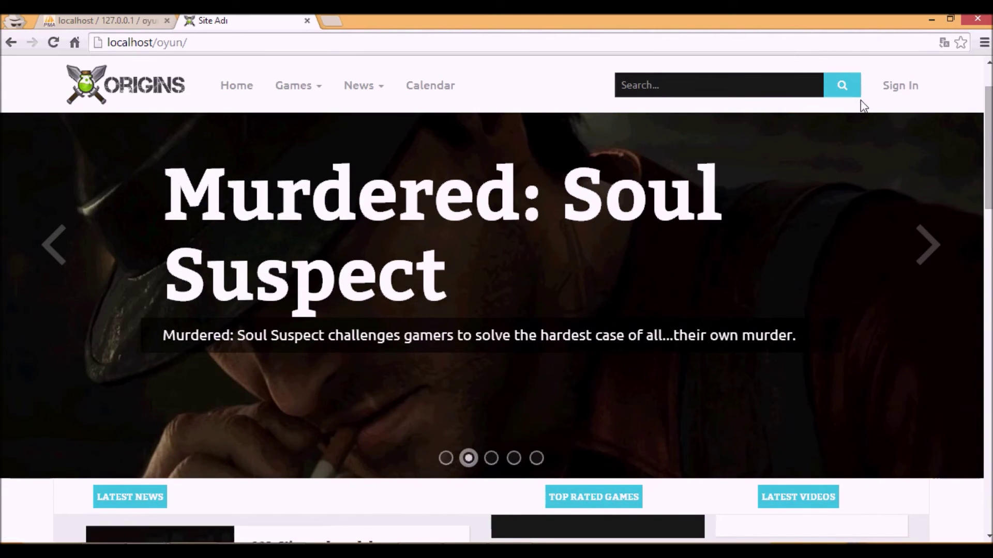
# - Open the sign-in form, autofill the saved login, and peek at Register Now before returning
pyautogui.click(899, 100)
pyautogui.click(613, 122)
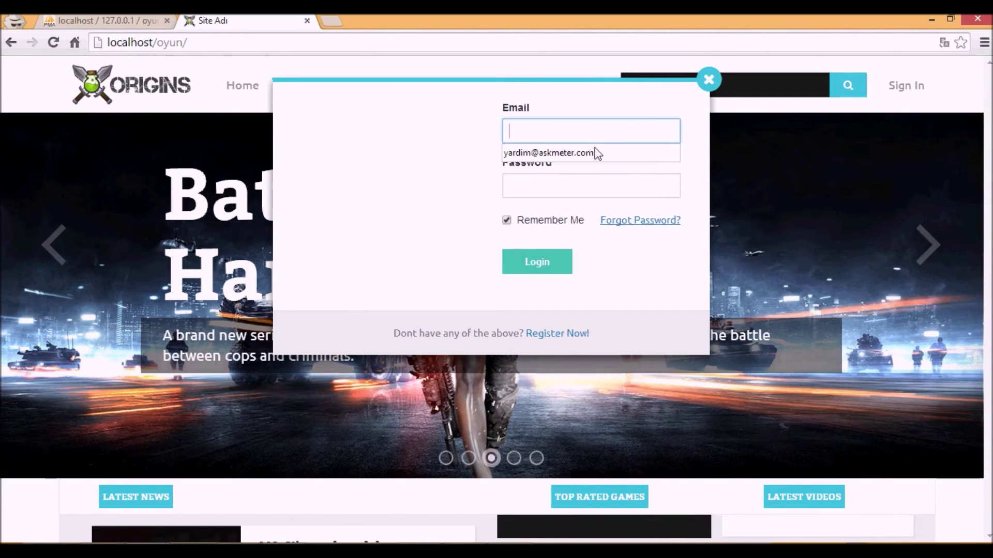
pyautogui.click(598, 153)
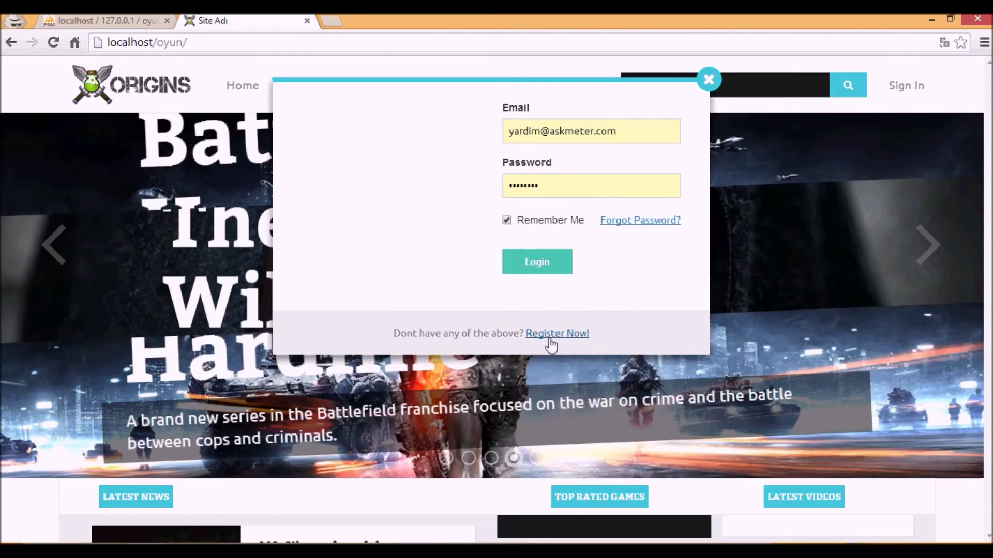
pyautogui.click(551, 334)
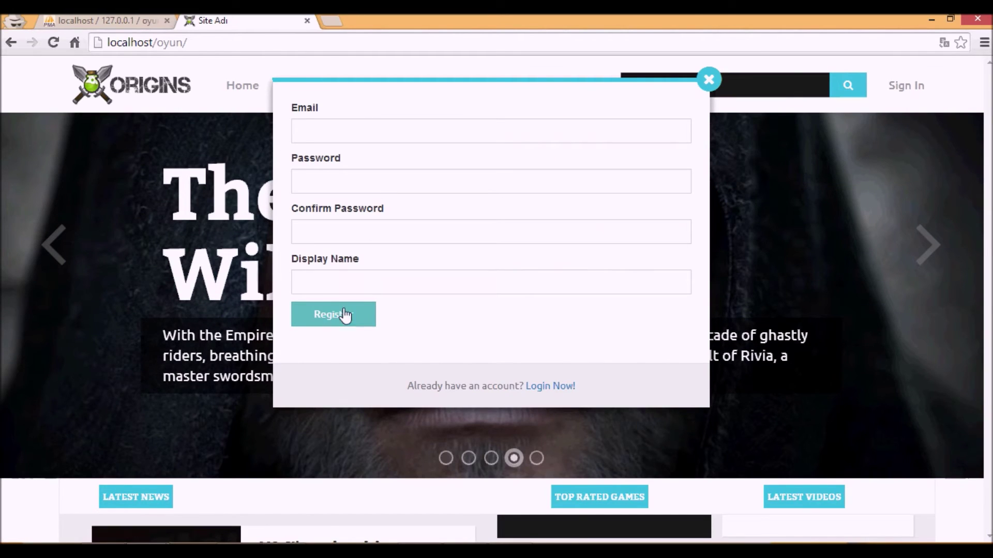
pyautogui.click(536, 388)
# - Submit the autofilled login, then retype the account password after the invalid-password error
pyautogui.click(527, 133)
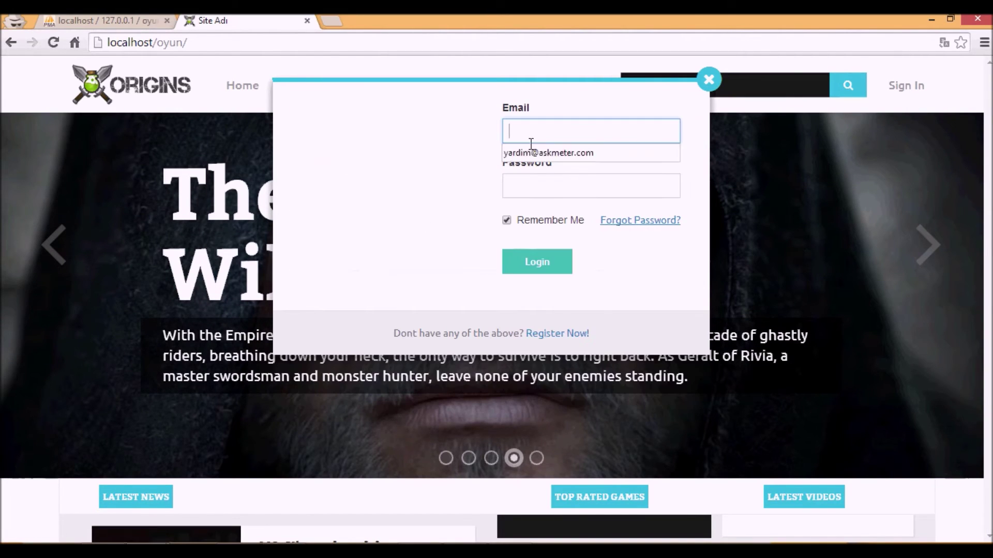
pyautogui.click(527, 154)
pyautogui.click(535, 264)
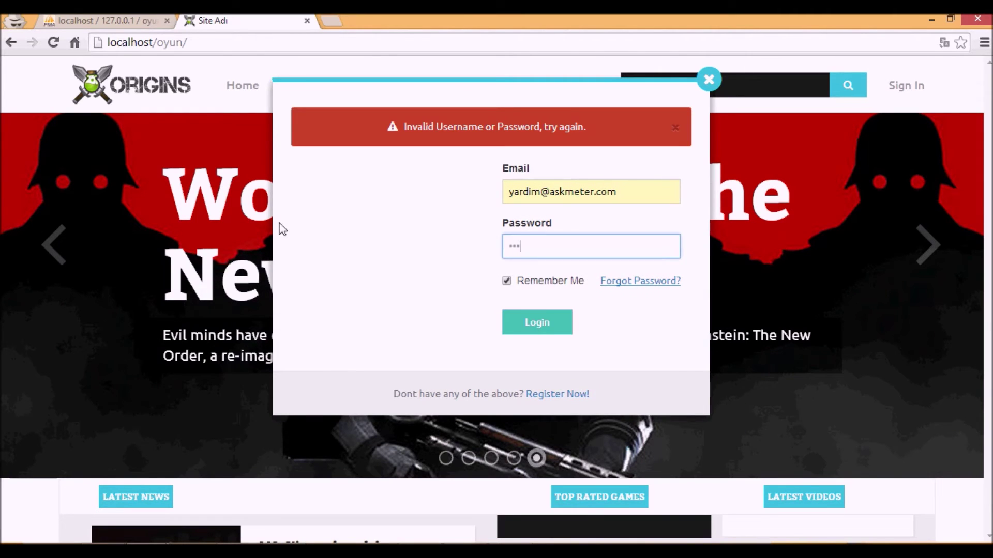
pyautogui.write('456')
pyautogui.press('Return')
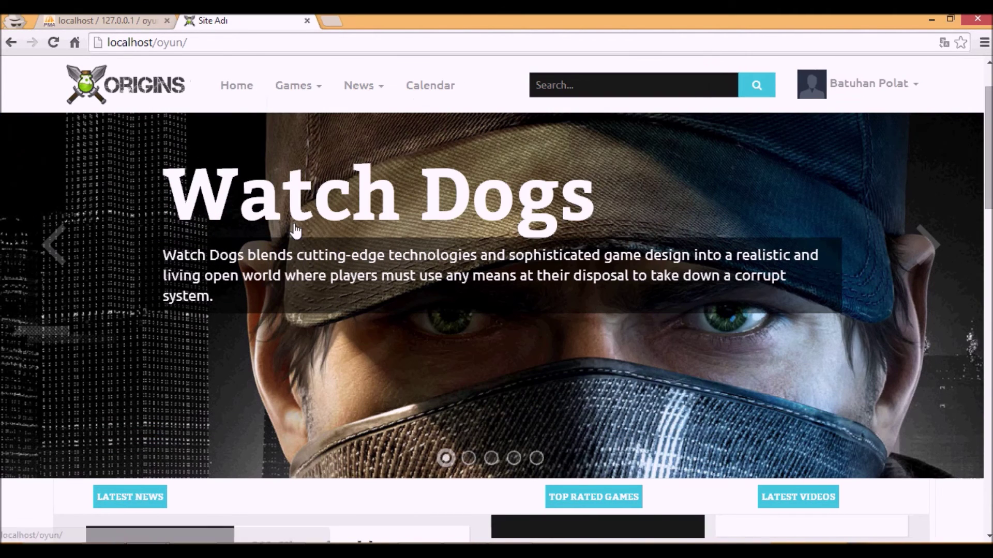
# - View the signed-in admin's Profile page from the user menu
pyautogui.moveTo(870, 60)
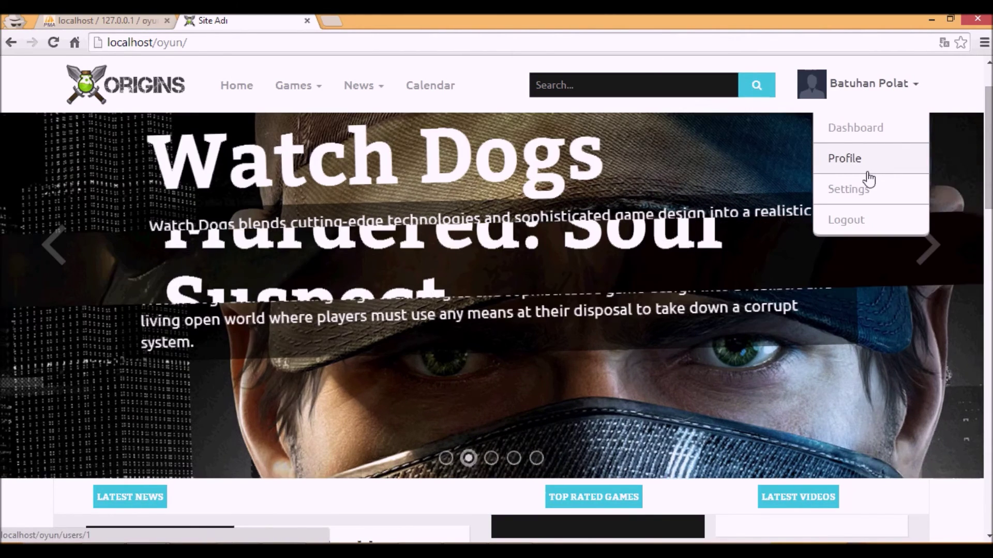
pyautogui.click(867, 173)
pyautogui.scroll(-6, 472, 222)
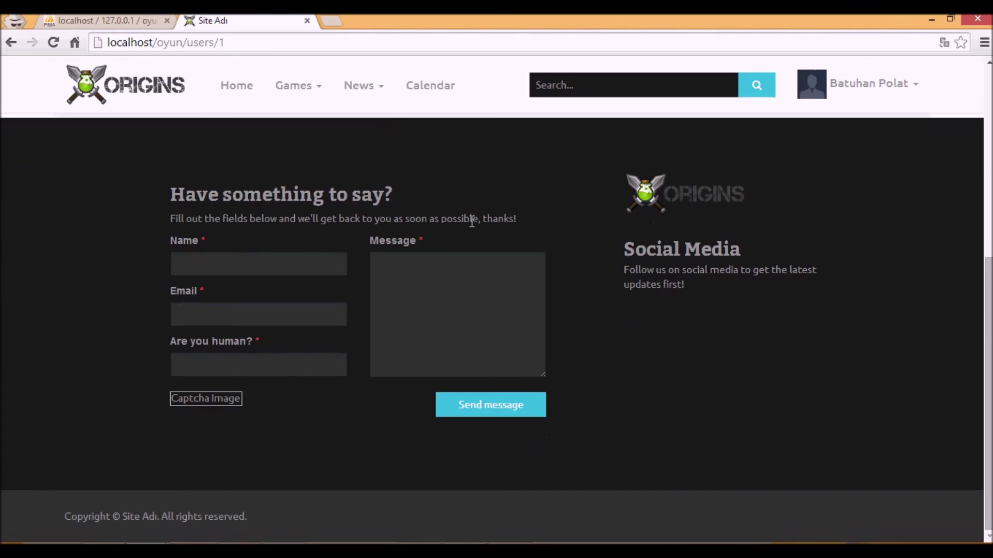
pyautogui.scroll(6, 481, 217)
# - Open the Settings form at users/1/edit and scroll through its profile details
pyautogui.moveTo(882, 78)
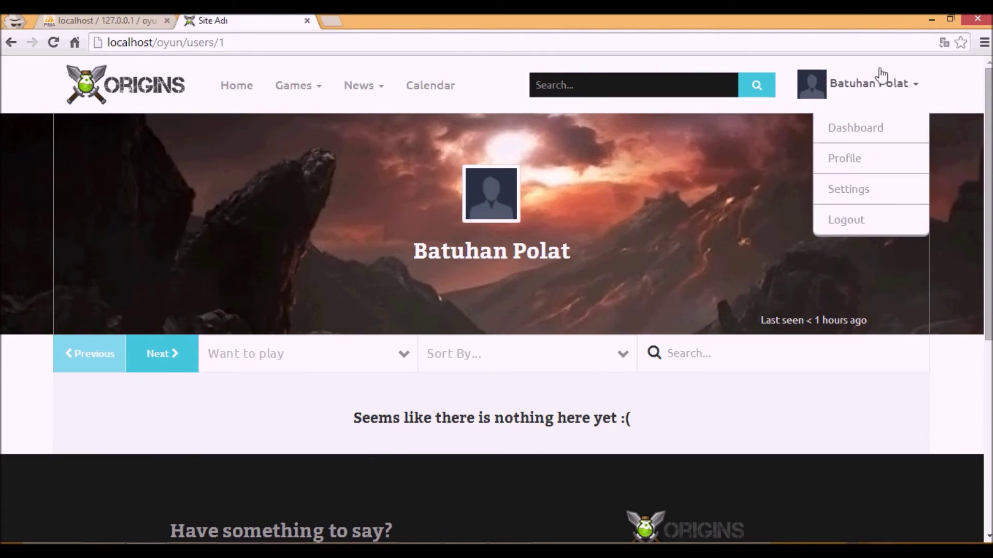
pyautogui.click(868, 191)
pyautogui.scroll(-1, 290, 219)
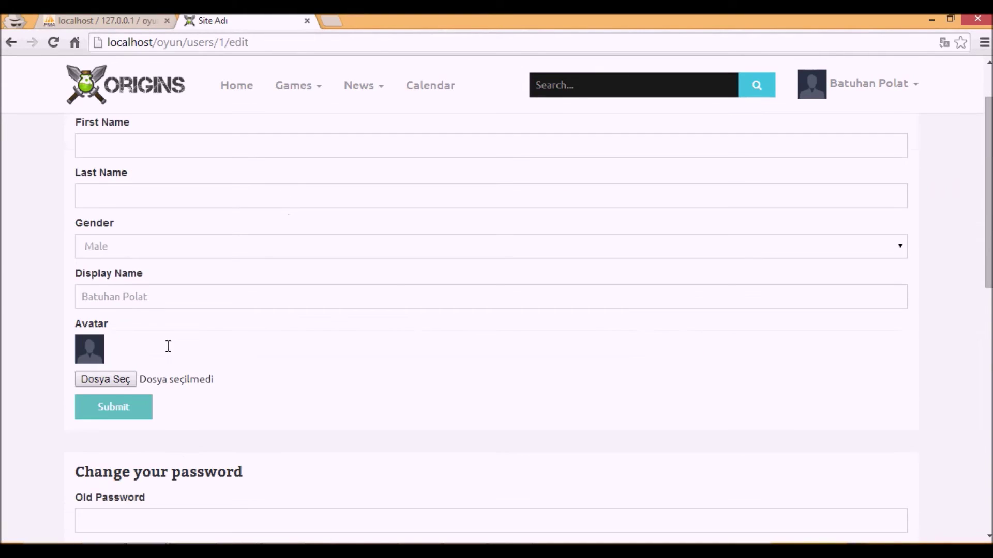
pyautogui.scroll(-2, 73, 313)
pyautogui.scroll(3, 75, 257)
pyautogui.moveTo(869, 82)
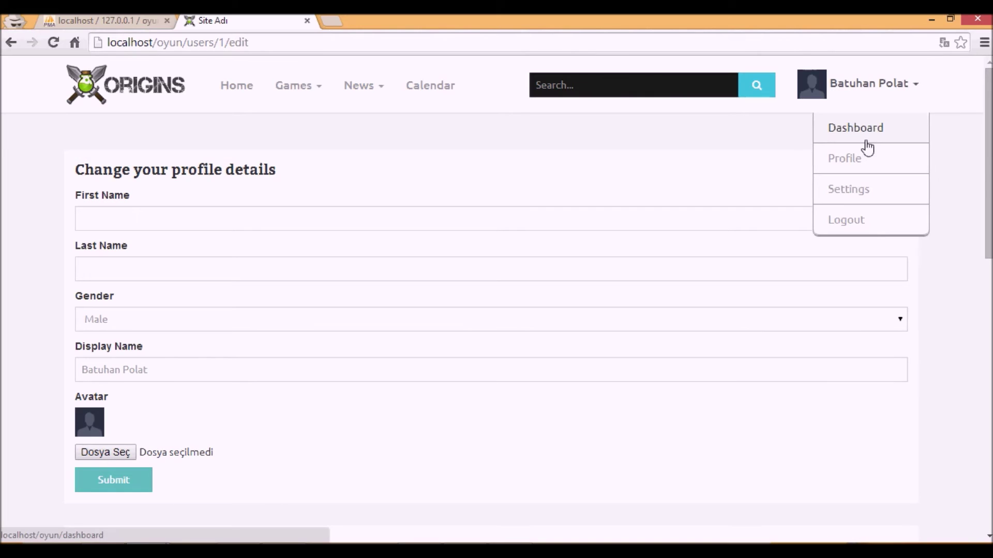
# - Open the admin Dashboard and scroll through its scraped games table
pyautogui.click(866, 141)
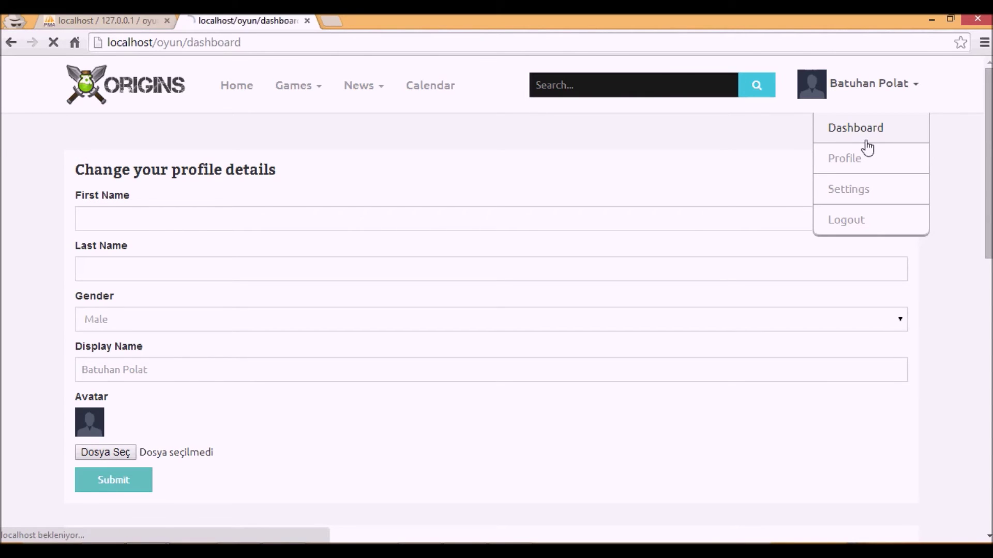
pyautogui.scroll(-15, 485, 303)
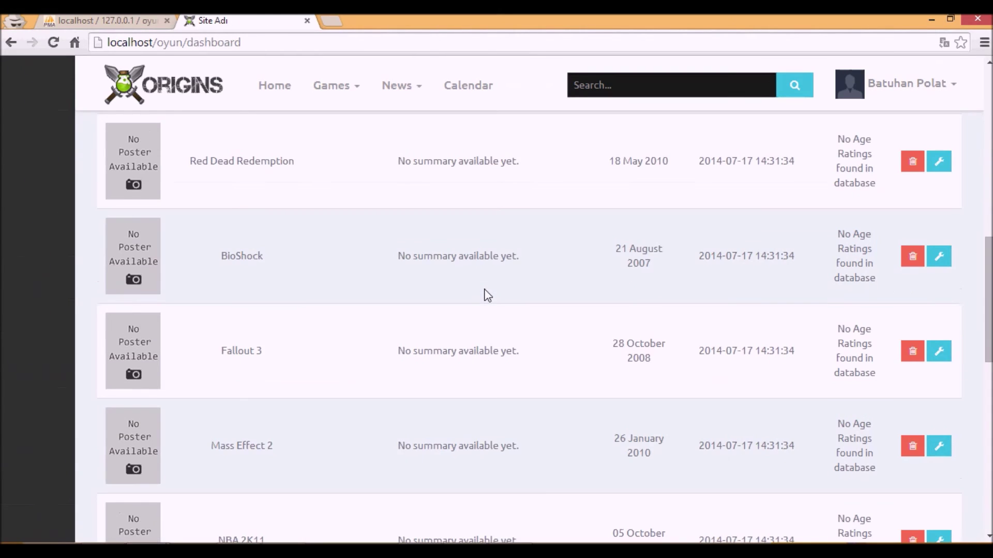
pyautogui.scroll(15, 489, 269)
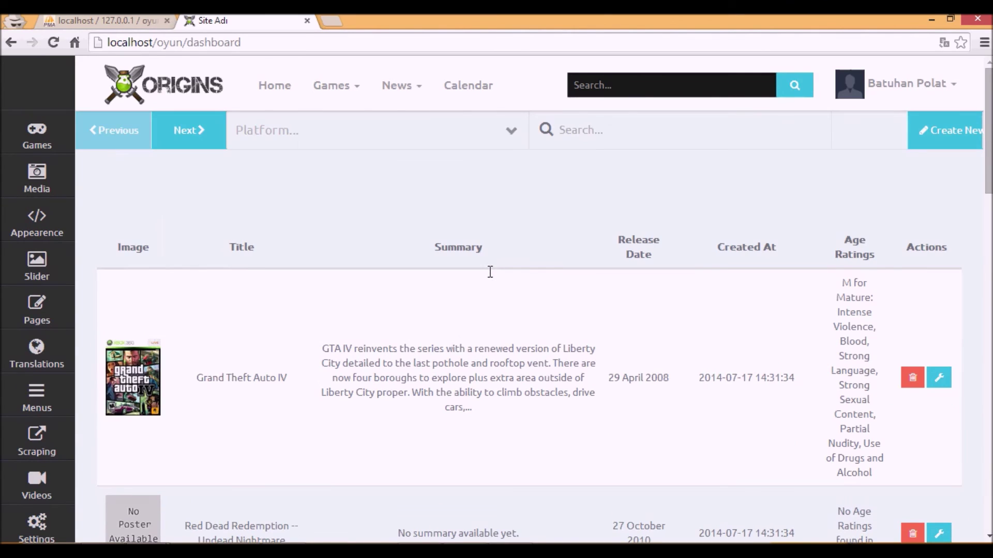
pyautogui.scroll(-3, 187, 234)
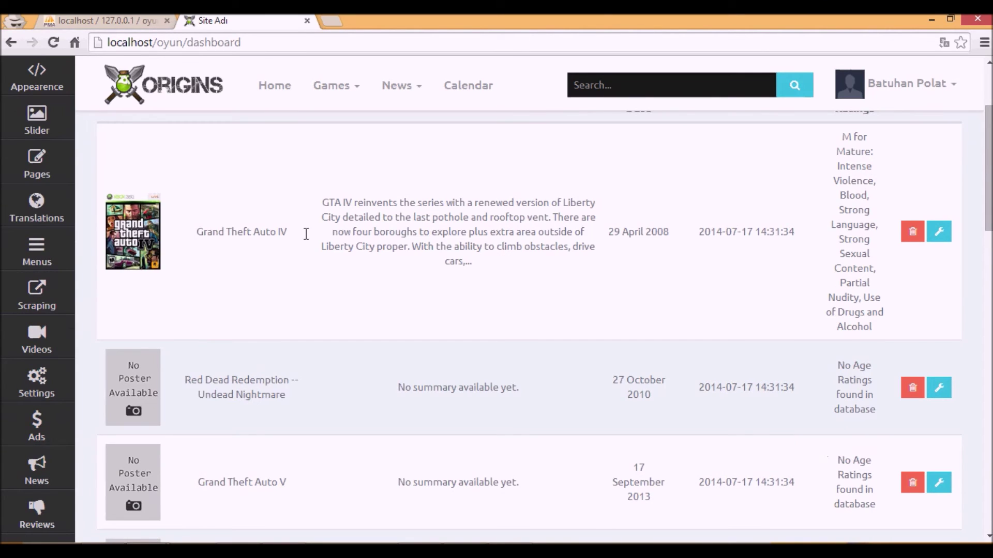
pyautogui.scroll(3, 146, 155)
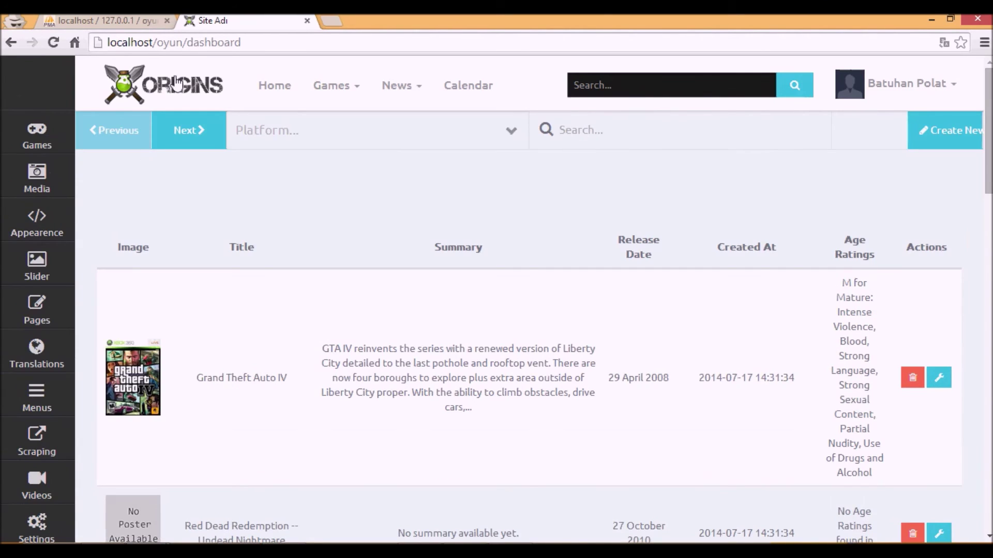
# - Open the News page in a new tab and browse its article list
pyautogui.middleClick(412, 94)
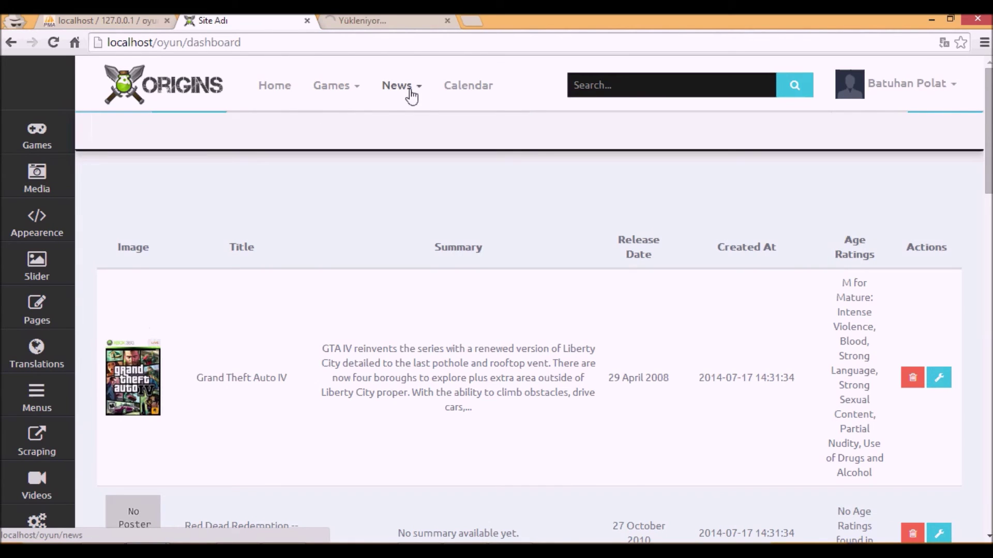
pyautogui.click(385, 21)
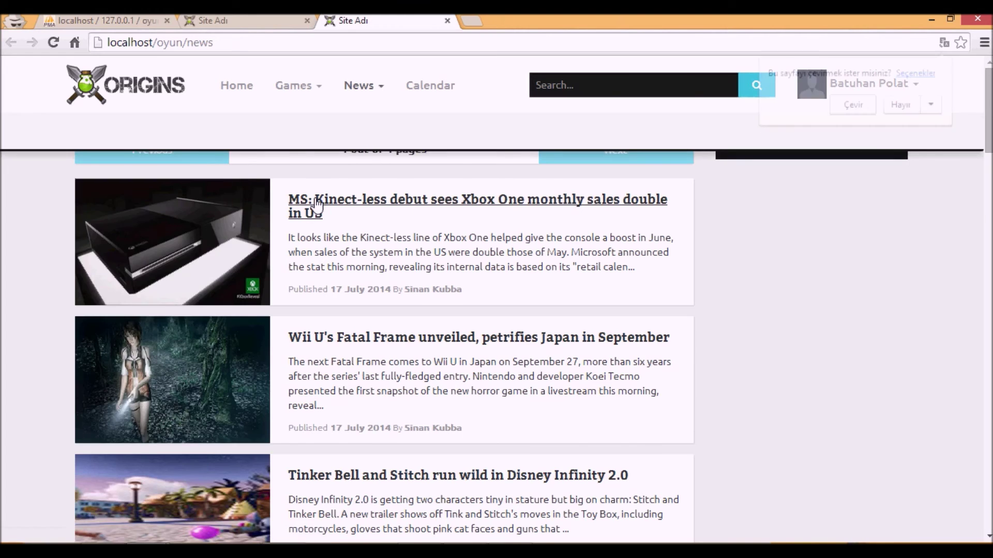
pyautogui.scroll(-20, 317, 204)
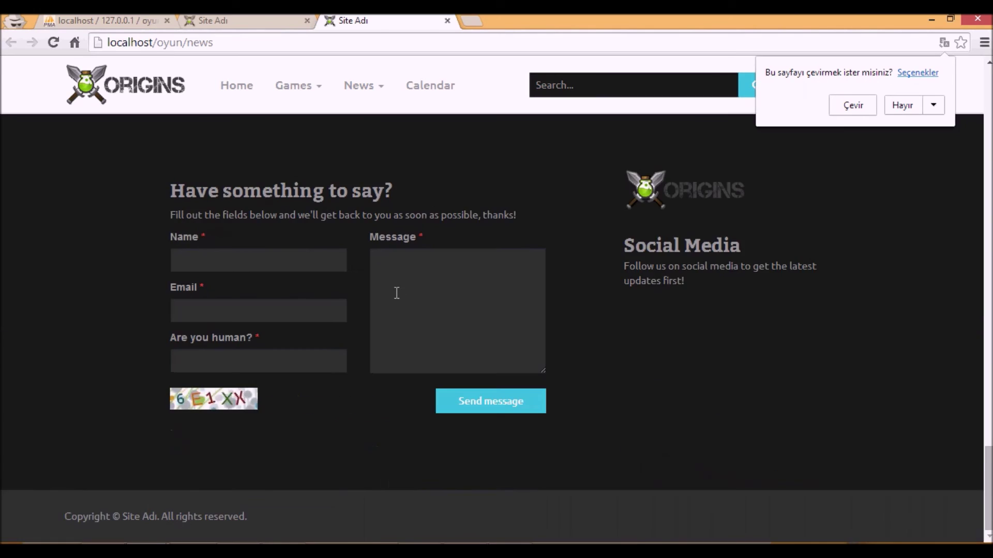
pyautogui.scroll(20, 397, 293)
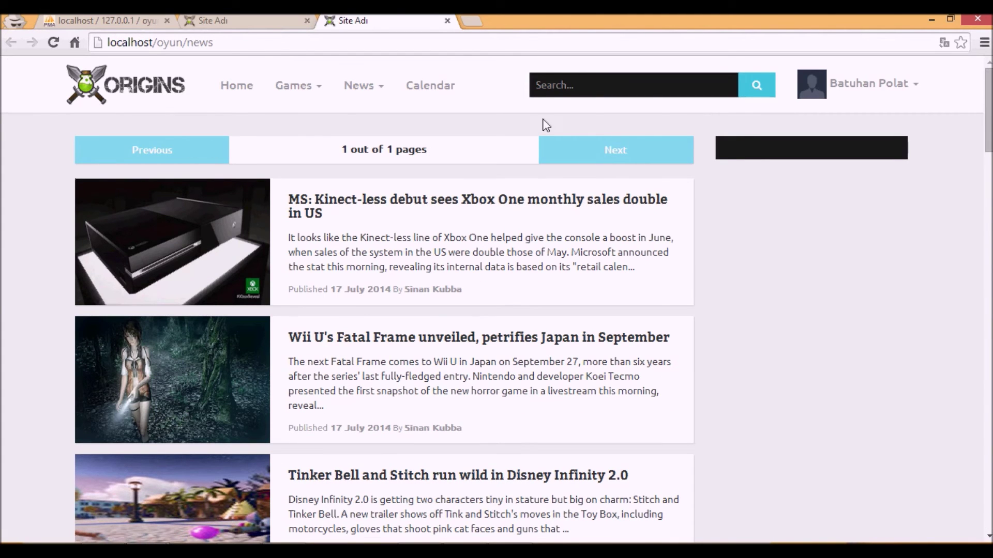
# - Copy 'Grand Theft Auto IV' from the dashboard, search the site for it, and open its game page
pyautogui.click(222, 19)
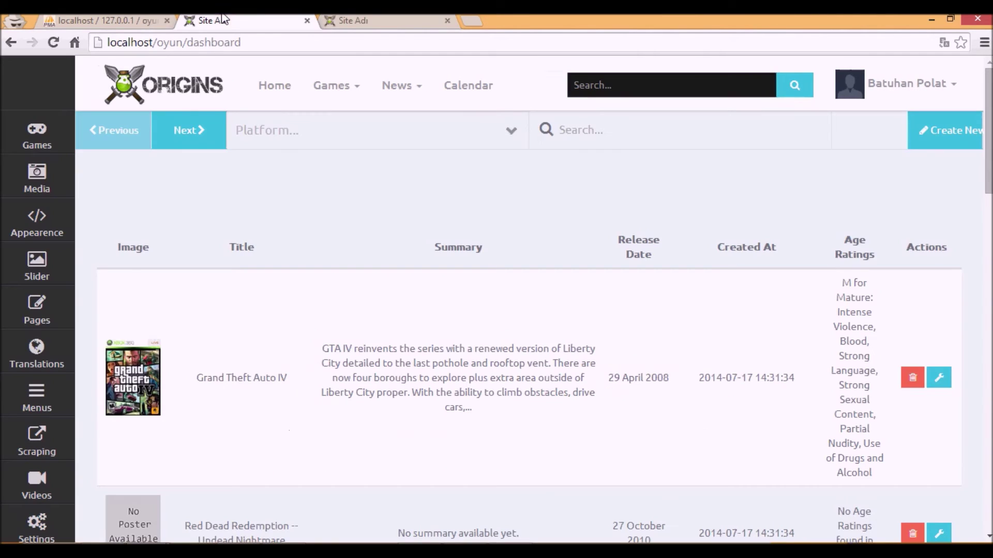
pyautogui.moveTo(264, 381); pyautogui.dragTo(197, 380)
pyautogui.hotkey('ctrl', 'c')
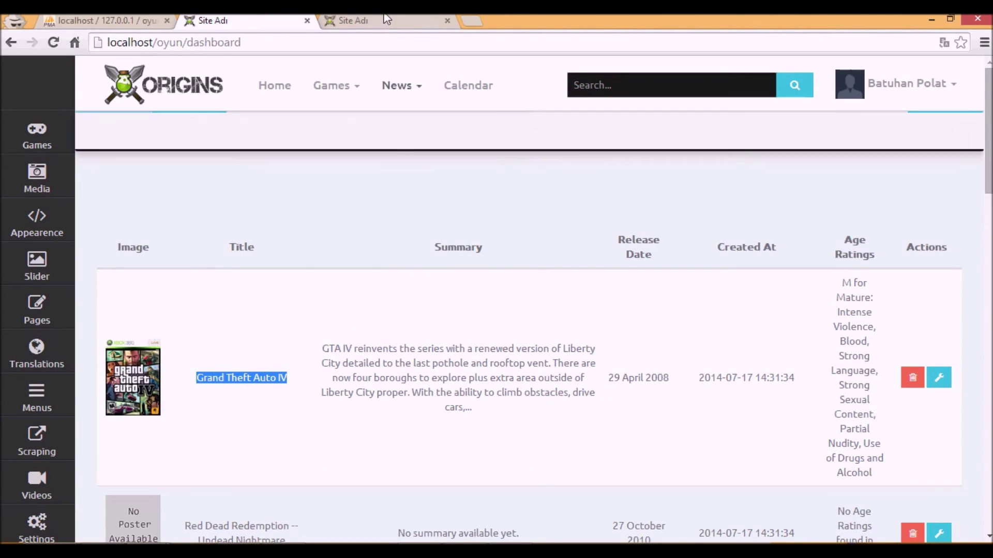
pyautogui.hotkey('ctrl', 'Tab')
pyautogui.hotkey('ctrl', 'v')
pyautogui.click(756, 85)
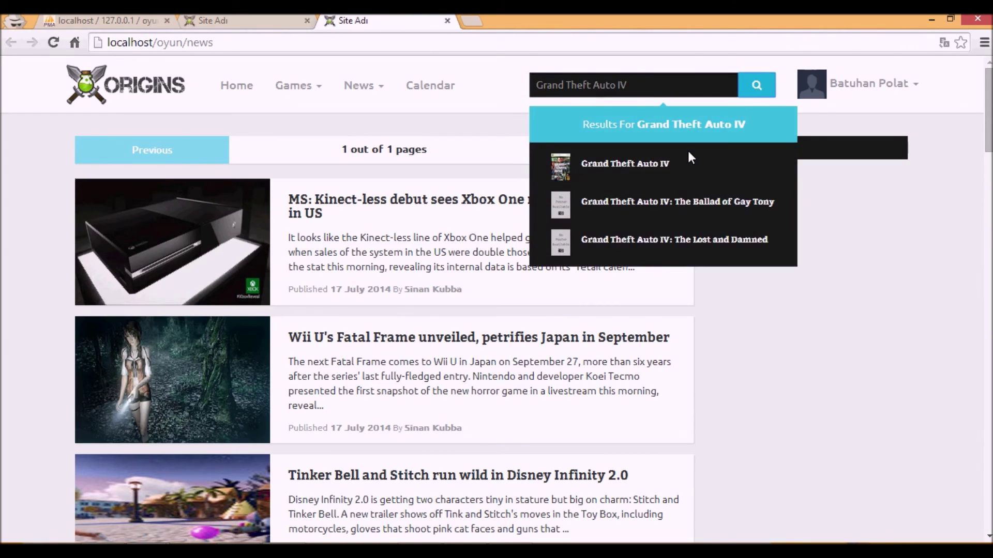
pyautogui.click(669, 168)
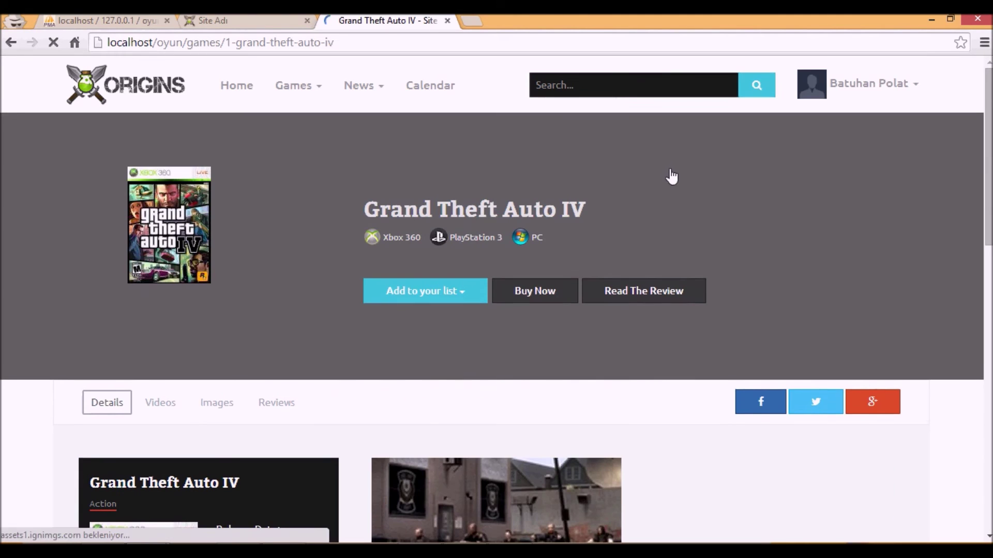
# - Scroll the GTA IV page, briefly open its store search and review page, then come back
pyautogui.scroll(-1, 3, 288)
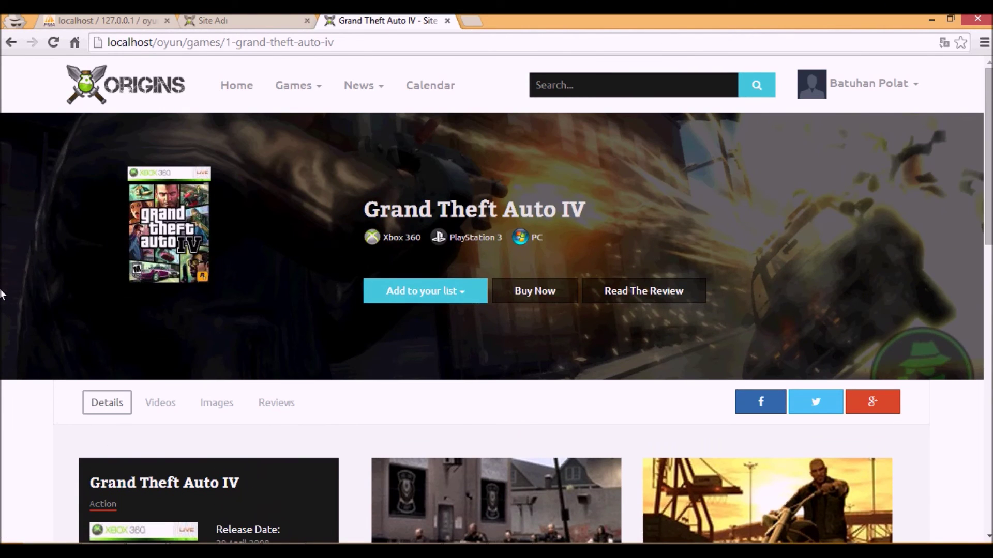
pyautogui.scroll(-5, 6, 296)
pyautogui.scroll(10, 7, 296)
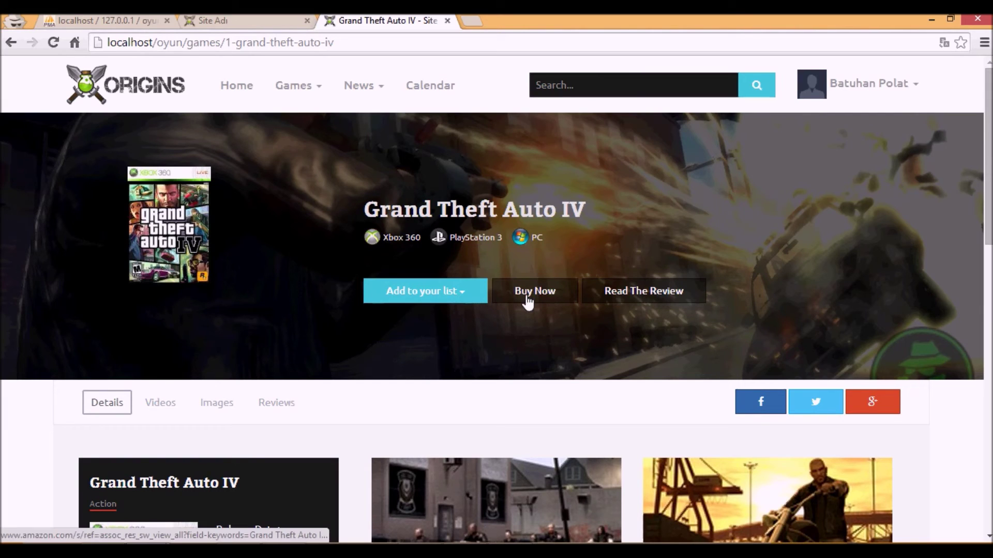
pyautogui.scroll(-5, 330, 341)
pyautogui.scroll(5, 275, 314)
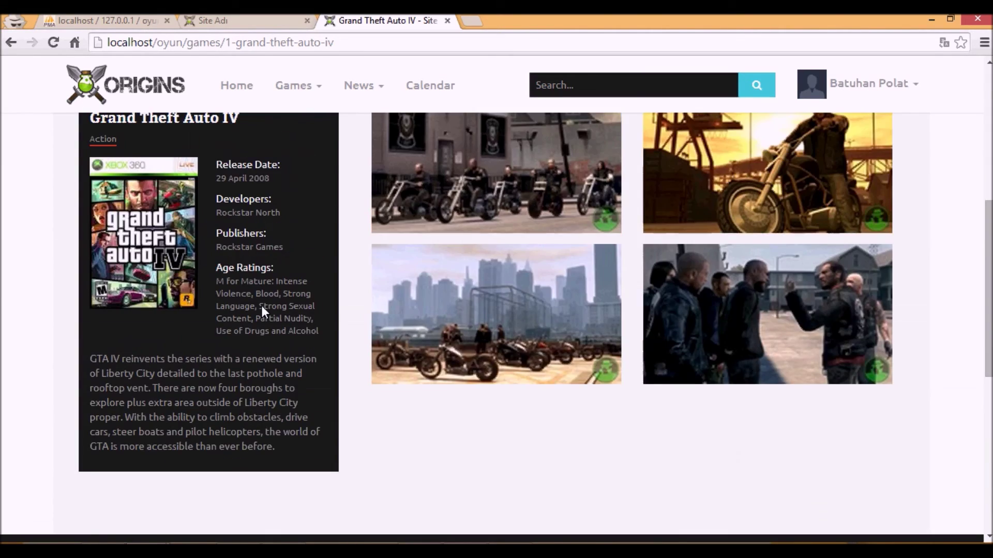
pyautogui.click(527, 293)
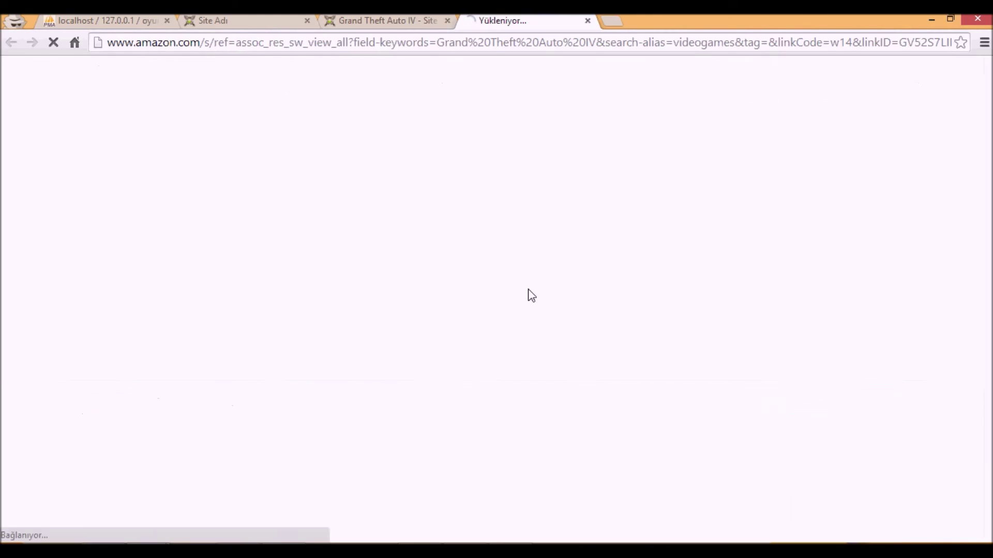
pyautogui.click(587, 21)
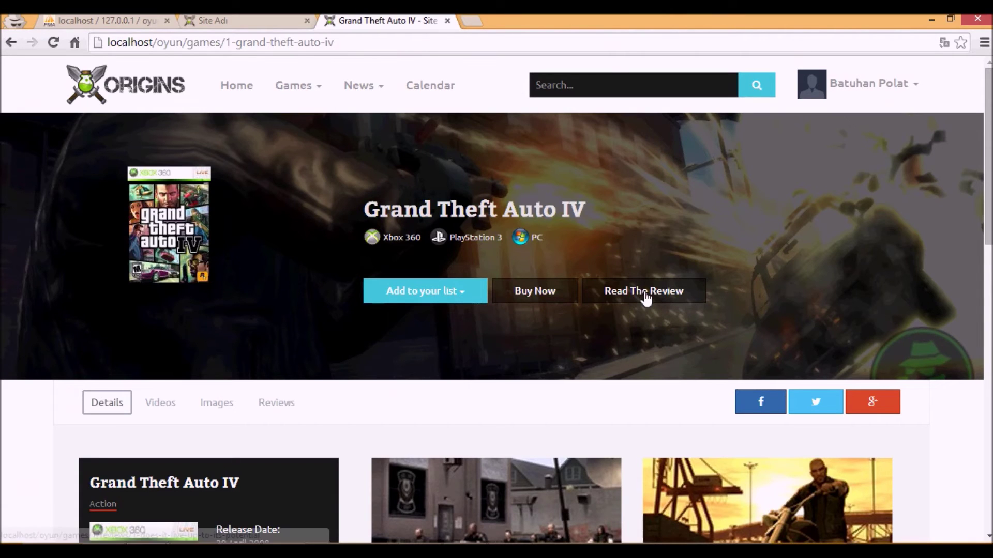
pyautogui.click(645, 297)
pyautogui.hotkey('alt', 'Left')
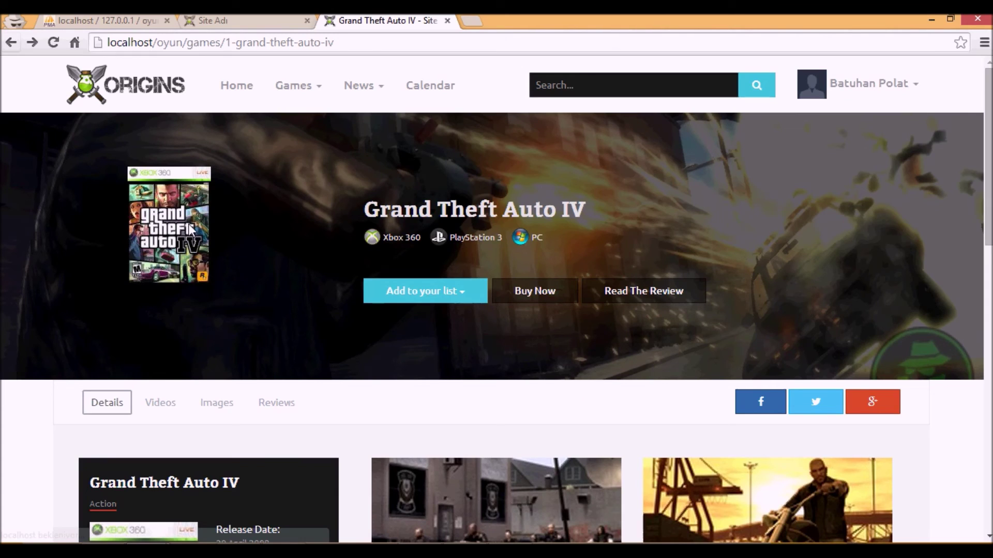
# - Toggle the 'Add to your list' dropdown open and closed twice
pyautogui.click(412, 300)
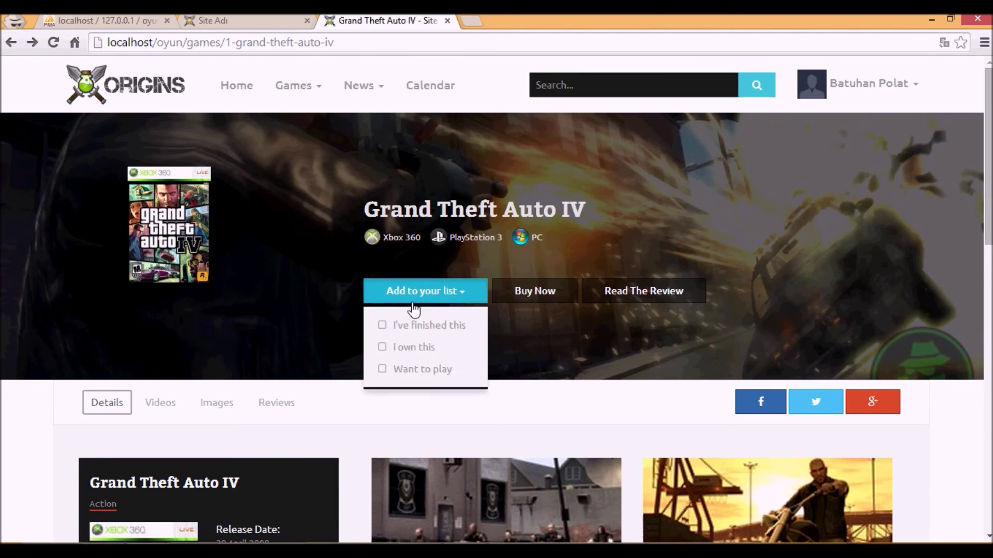
pyautogui.click(231, 318)
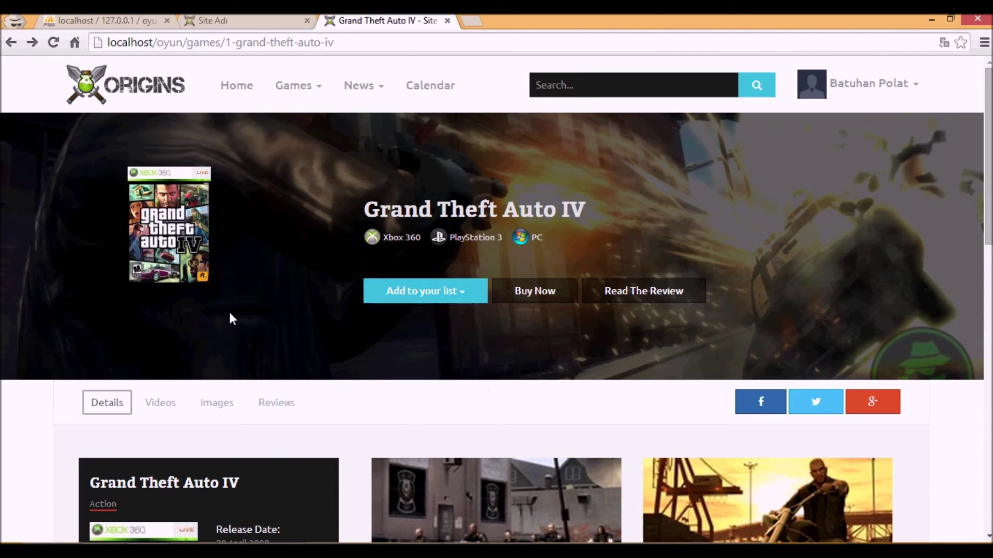
pyautogui.click(411, 293)
pyautogui.click(2, 368)
# - View the Videos, Images, Reviews and Details tabs, then return to the dashboard tab
pyautogui.scroll(-2, 3, 368)
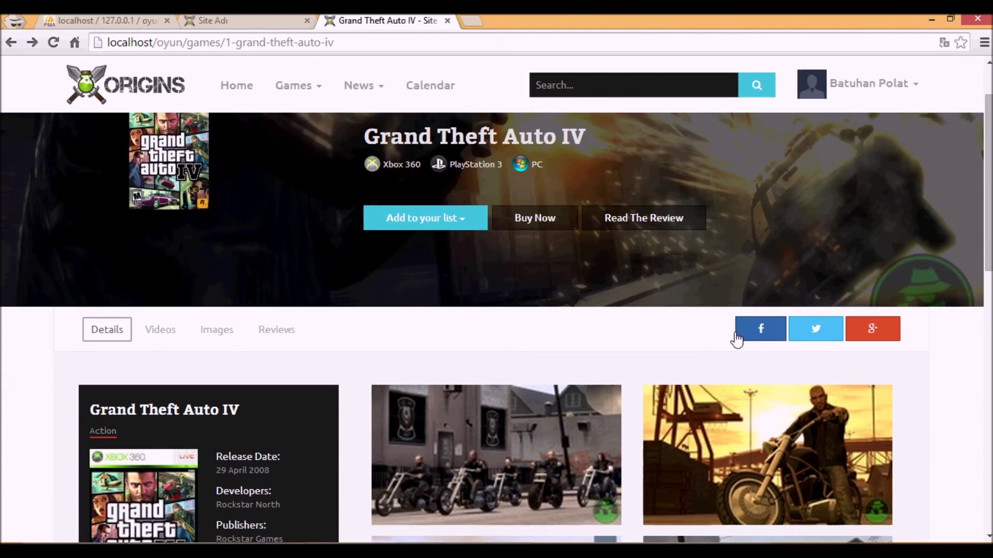
pyautogui.scroll(-7, 60, 268)
pyautogui.scroll(4, 60, 267)
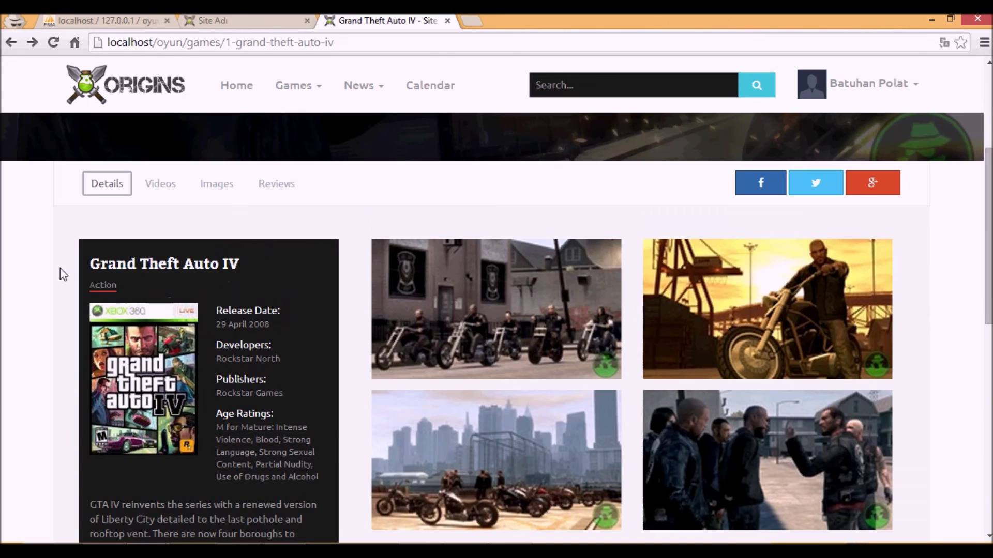
pyautogui.click(156, 184)
pyautogui.click(220, 185)
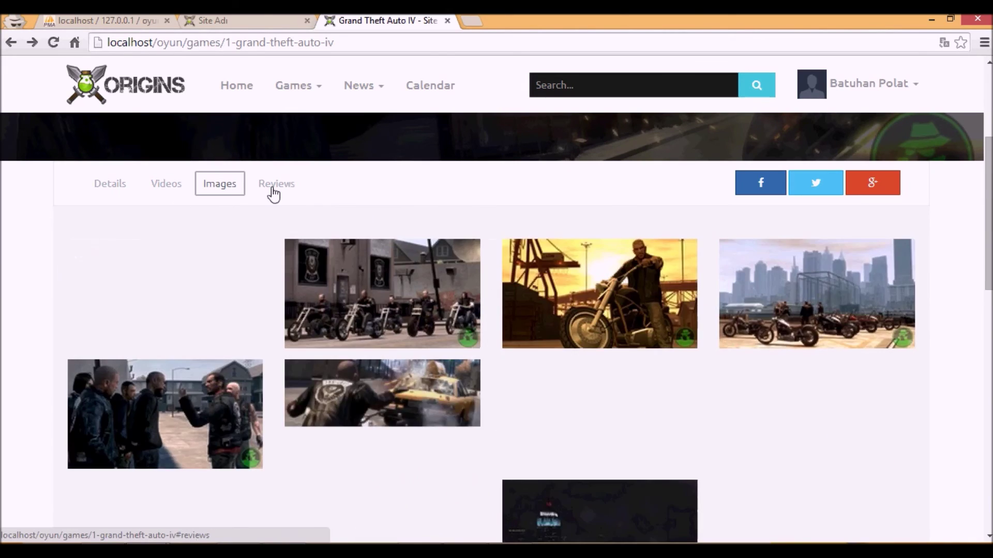
pyautogui.click(275, 185)
pyautogui.click(92, 190)
pyautogui.scroll(4, 177, 184)
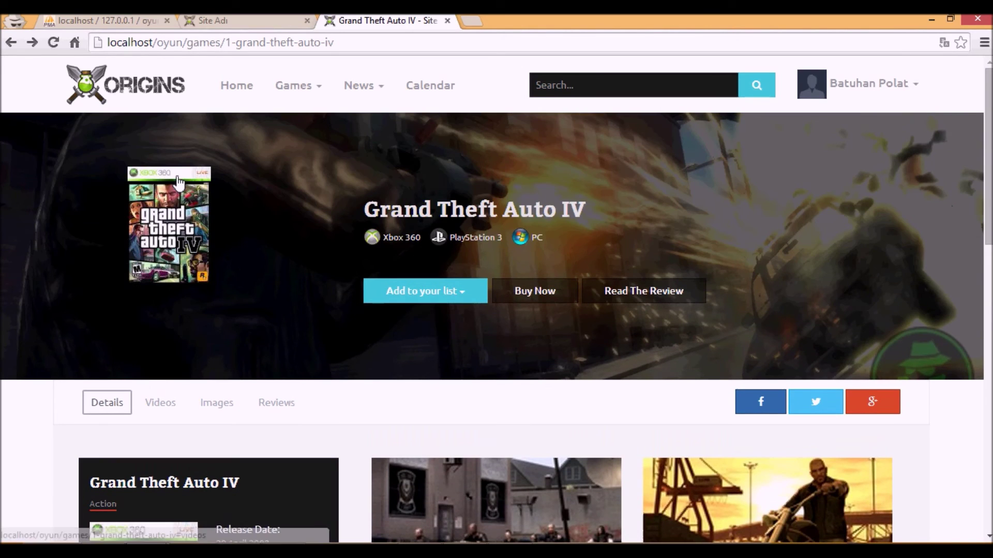
pyautogui.hotkey('ctrl', 'shift', 'Tab')
# - Open the dashboard's Media library and scroll through it
pyautogui.click(42, 131)
pyautogui.click(43, 189)
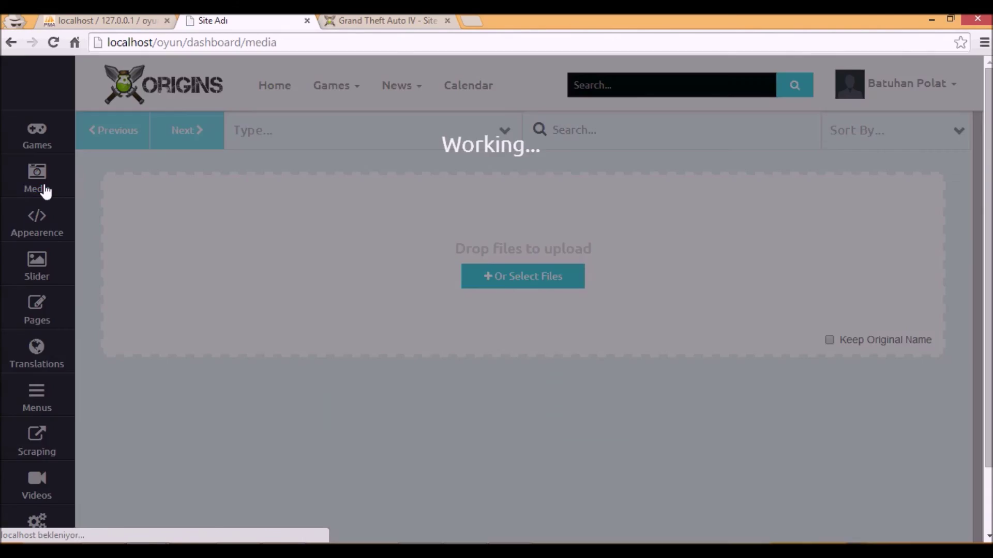
pyautogui.scroll(-5, 176, 254)
pyautogui.scroll(-10, 170, 255)
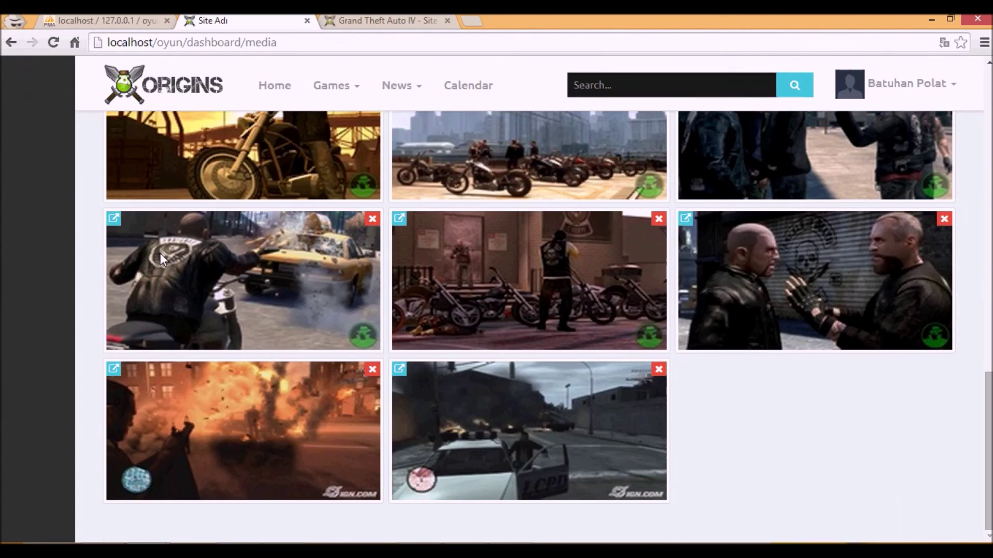
pyautogui.scroll(12, 160, 253)
pyautogui.scroll(4, 157, 247)
# - Review the Appearence settings, then open the Slider page listing Watch Dogs and other slides
pyautogui.click(60, 235)
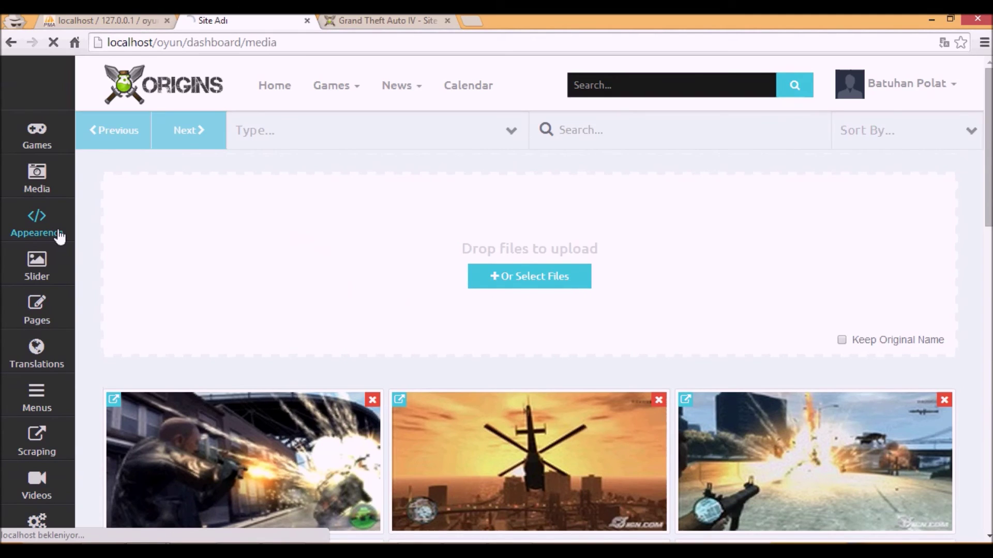
pyautogui.scroll(-20, 266, 259)
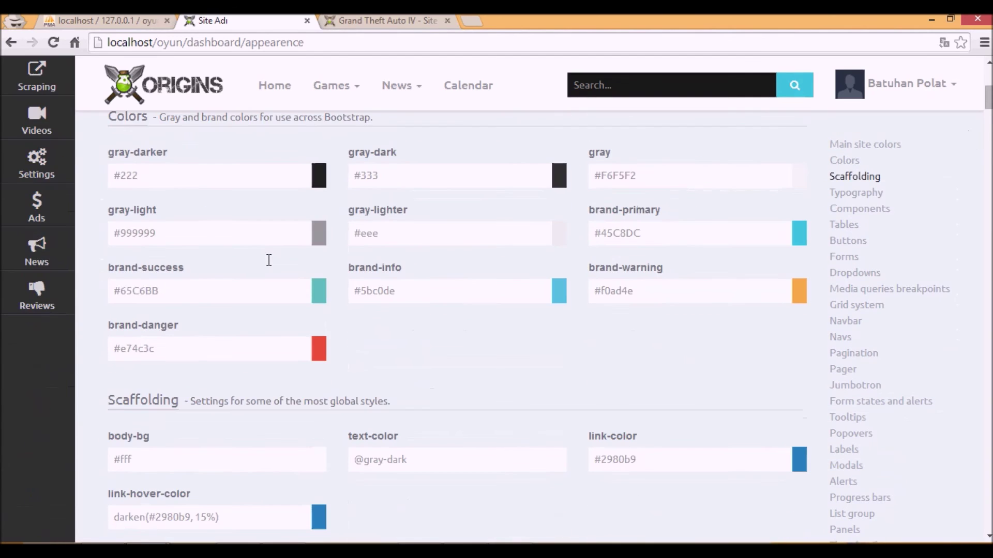
pyautogui.scroll(-20, 239, 272)
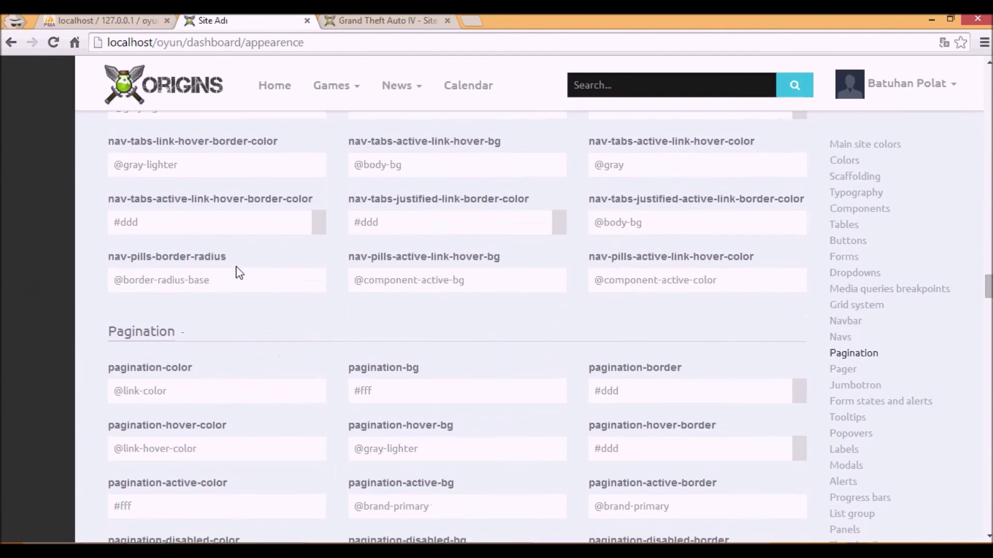
pyautogui.scroll(20, 325, 289)
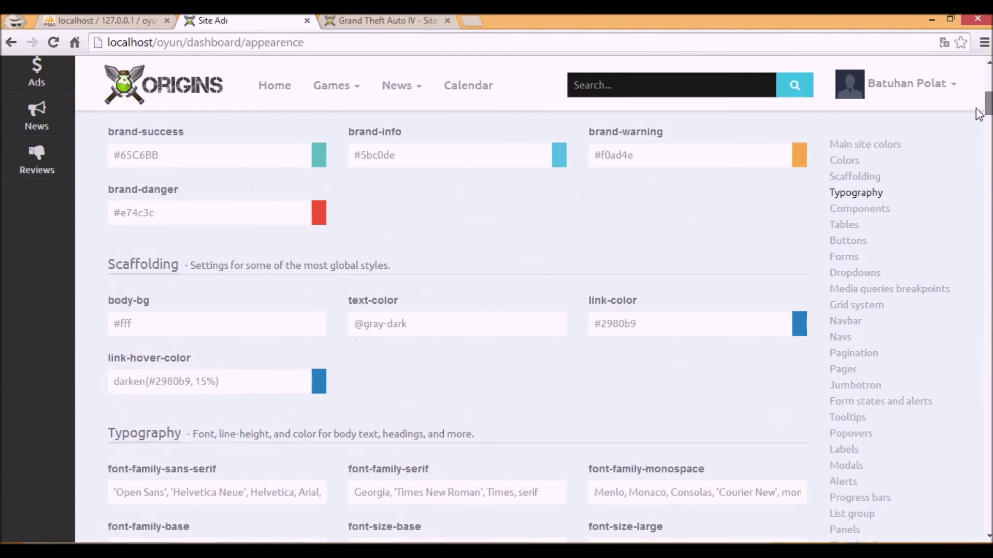
pyautogui.click(67, 280)
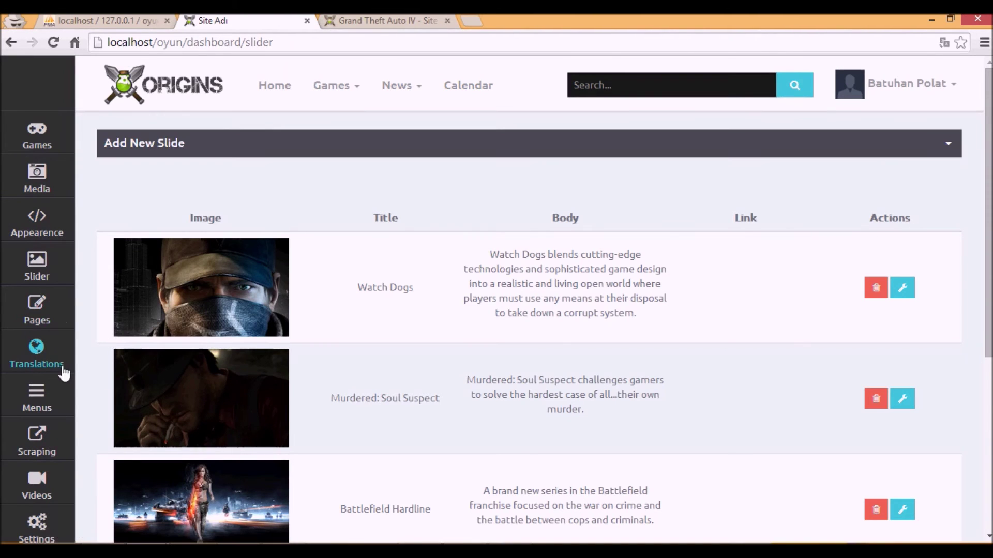
# - Under Pages > Translations, create a new locale named tr
pyautogui.click(61, 313)
pyautogui.click(55, 368)
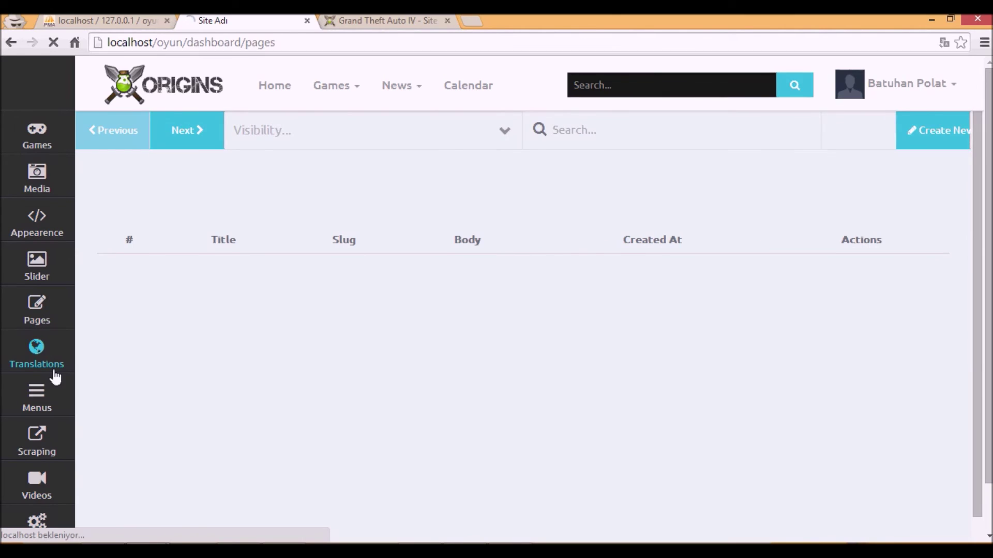
pyautogui.scroll(-20, 656, 224)
pyautogui.scroll(20, 636, 250)
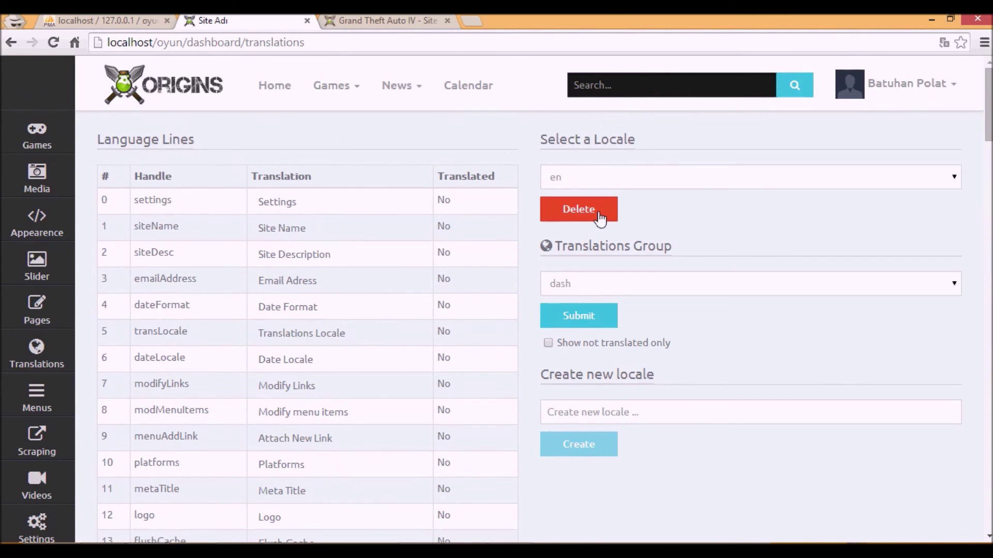
pyautogui.click(580, 404)
pyautogui.write('tr')
pyautogui.click(595, 445)
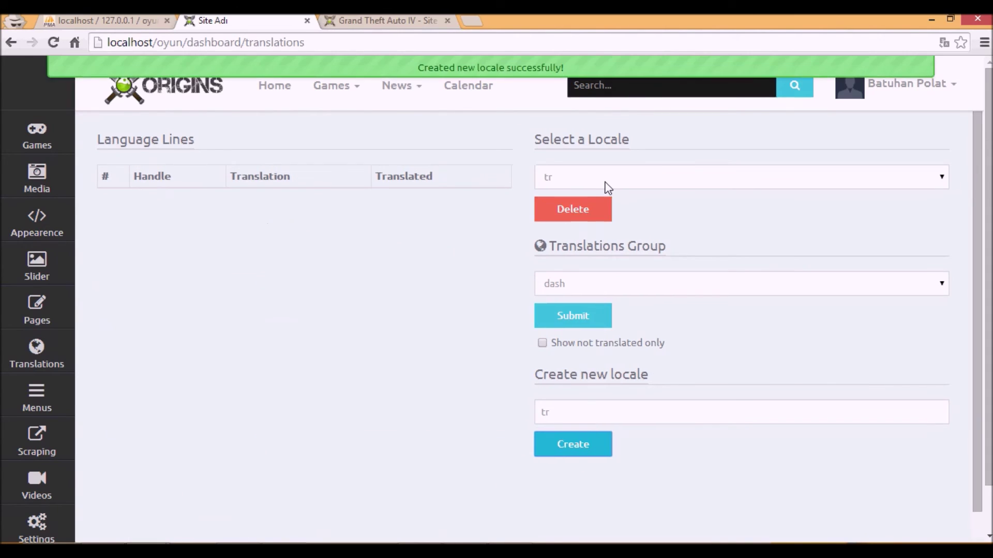
# - Select the tr locale and view its forms group, then return to the dash group
pyautogui.click(604, 187)
pyautogui.click(604, 203)
pyautogui.click(579, 283)
pyautogui.click(570, 315)
pyautogui.click(580, 285)
pyautogui.click(572, 304)
# - Reload Translations, view the tr locale's resp and forms groups, then switch the locale back to en
pyautogui.click(37, 360)
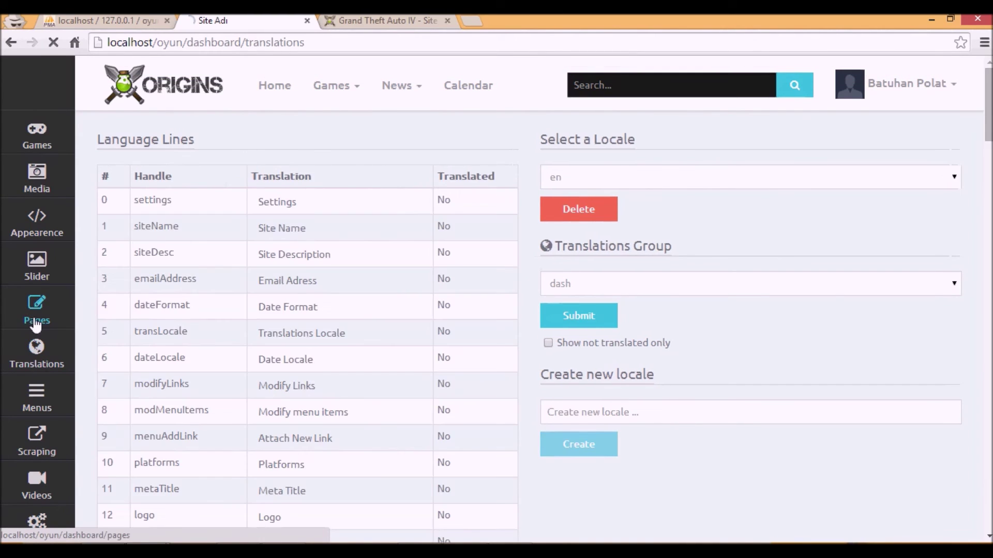
pyautogui.click(38, 318)
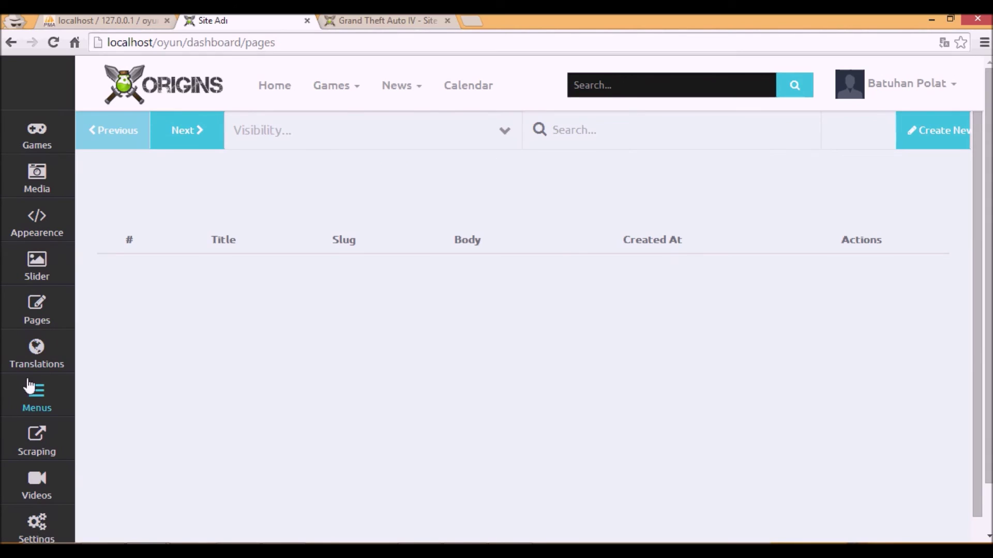
pyautogui.click(37, 368)
pyautogui.click(615, 180)
pyautogui.click(615, 208)
pyautogui.click(572, 292)
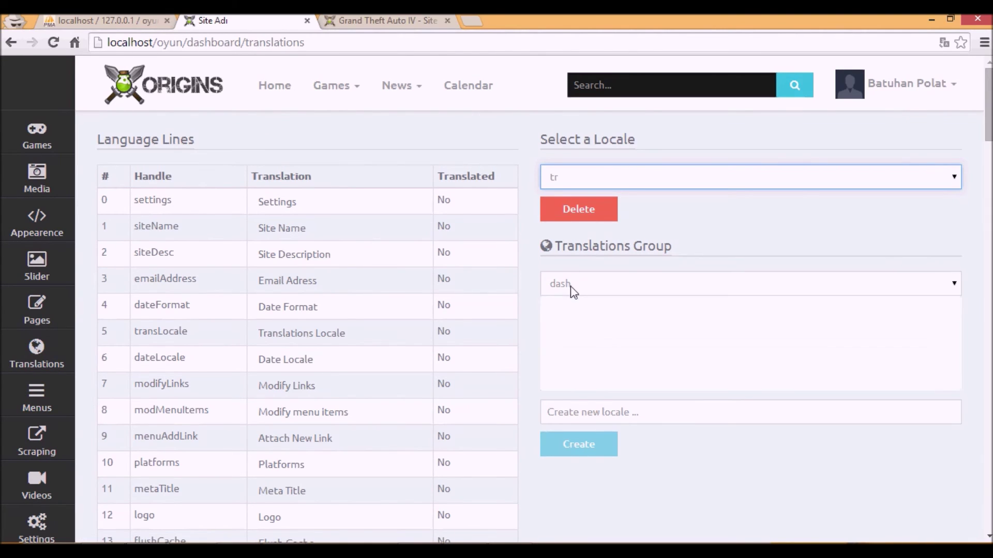
pyautogui.click(569, 322)
pyautogui.click(585, 284)
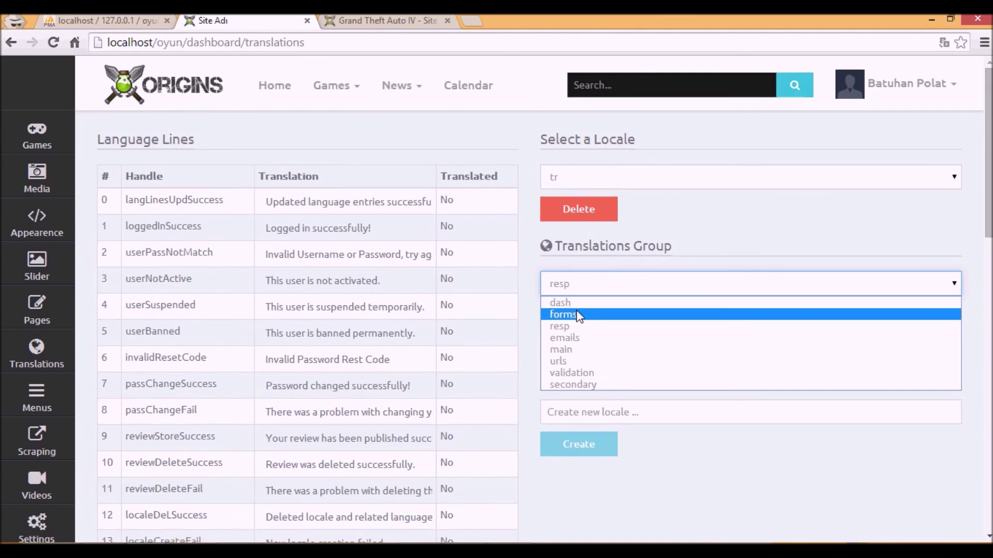
pyautogui.click(583, 315)
pyautogui.click(612, 177)
pyautogui.click(597, 198)
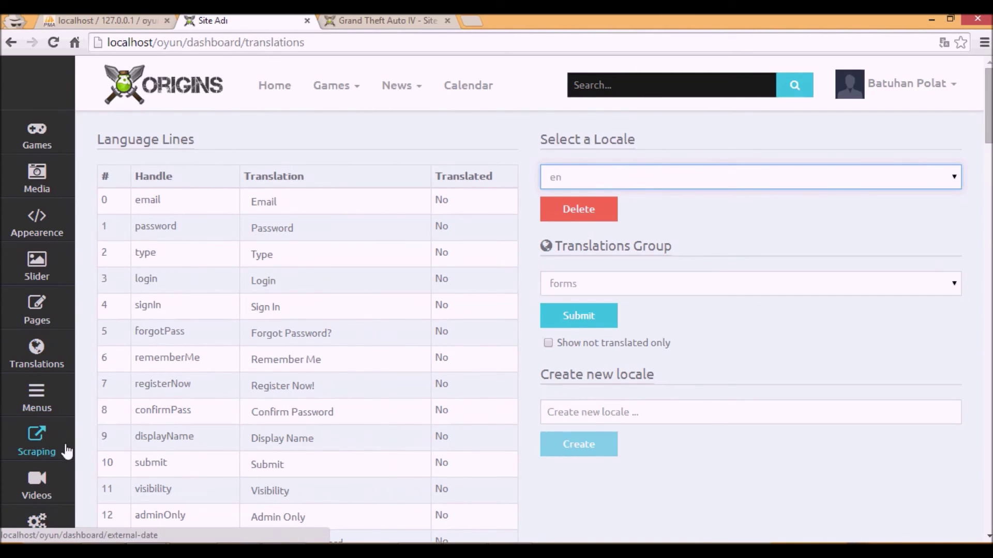
# - Go from the Menus editor to the game Scraping page
pyautogui.click(47, 416)
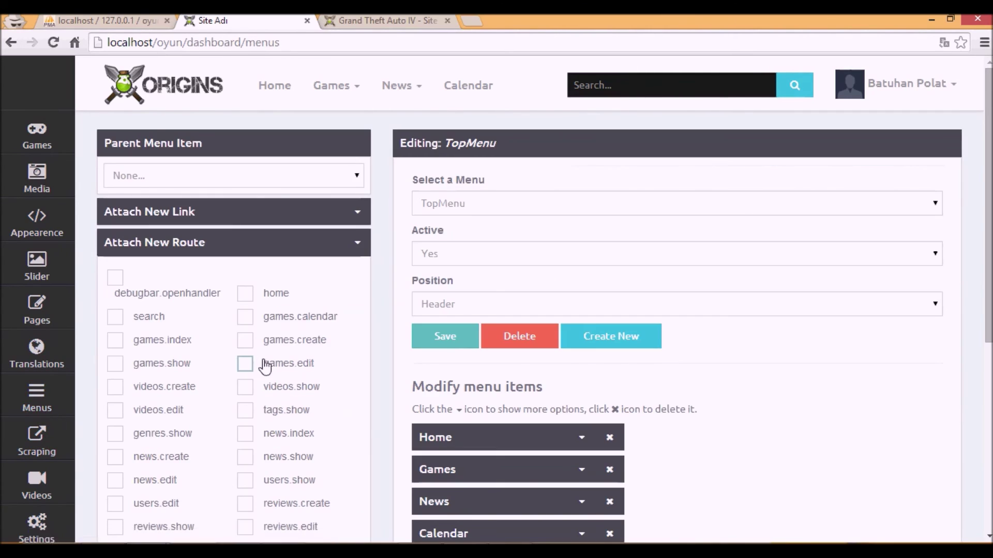
pyautogui.scroll(-6, 266, 366)
pyautogui.scroll(-3, 95, 419)
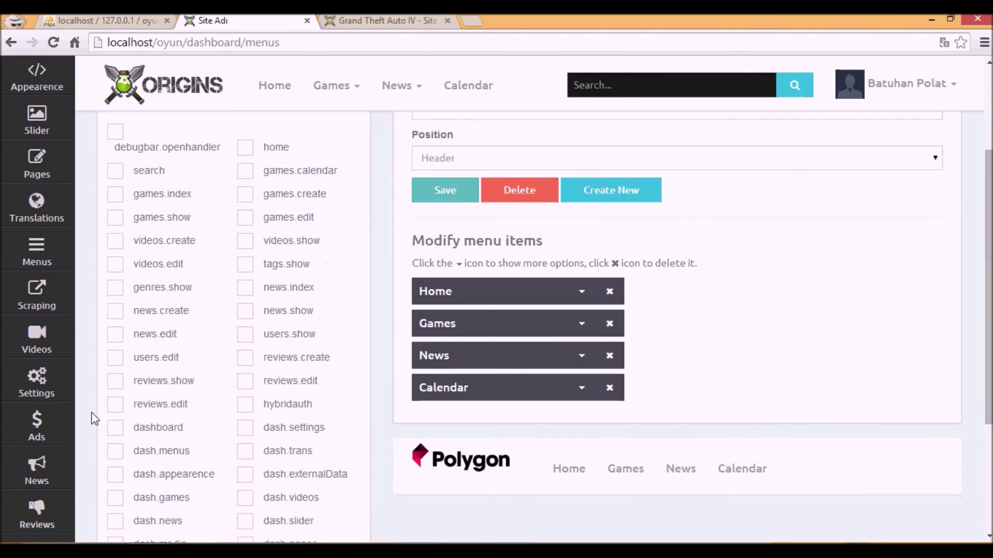
pyautogui.click(50, 287)
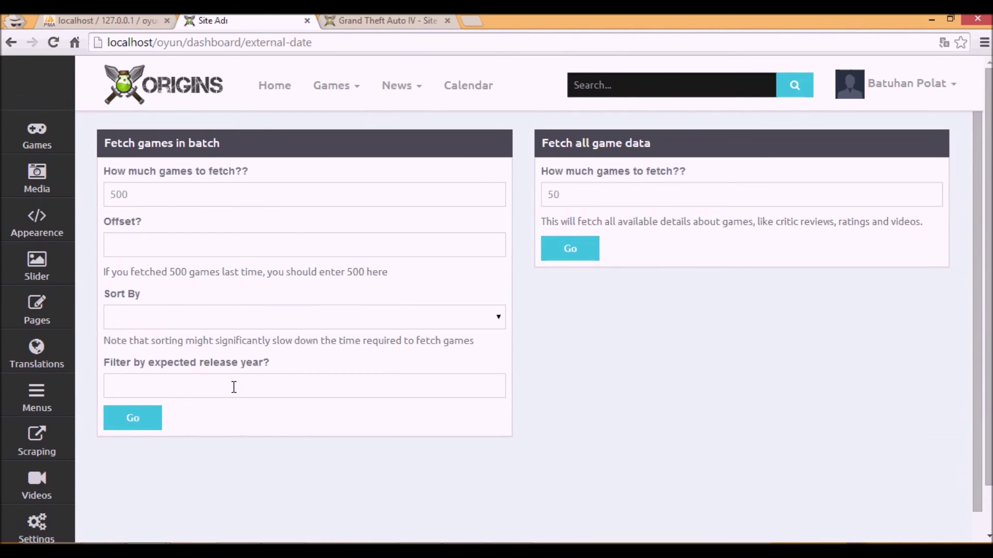
# - Set the scraping Sort By option to Title
pyautogui.click(222, 321)
pyautogui.click(222, 320)
pyautogui.click(165, 318)
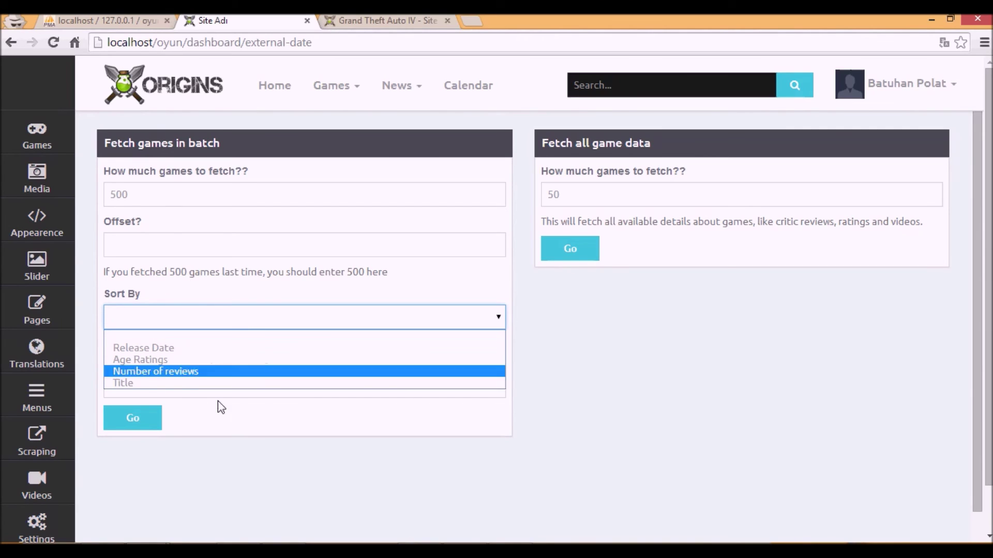
pyautogui.click(207, 437)
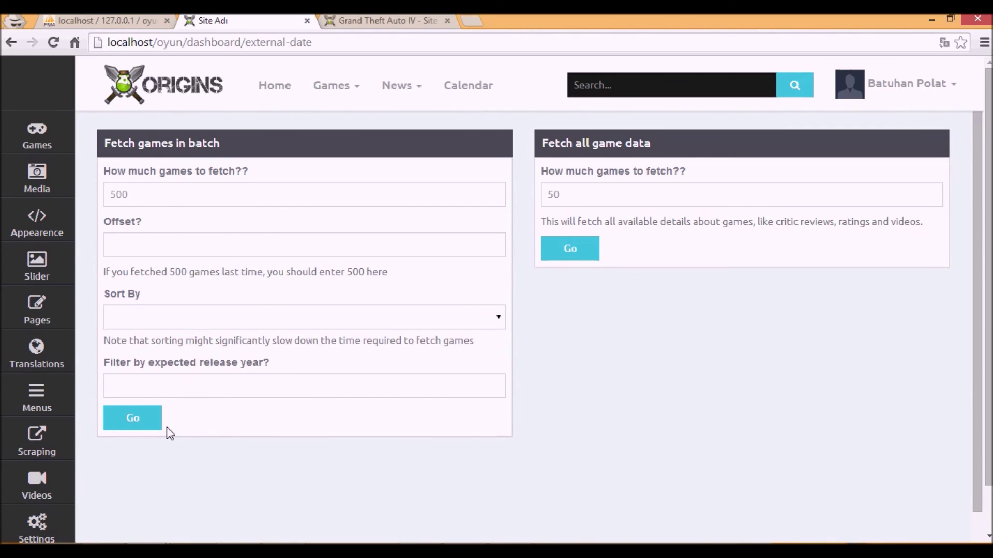
pyautogui.click(182, 318)
pyautogui.click(173, 383)
pyautogui.click(189, 322)
pyautogui.click(167, 384)
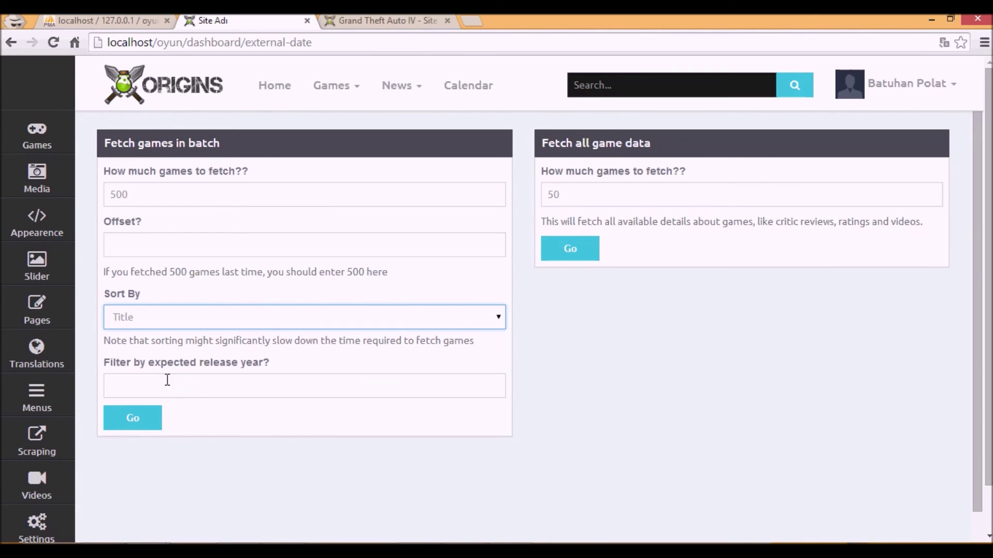
# - Filter the release year to 2014 and start the 500-game batch fetch
pyautogui.click(208, 385)
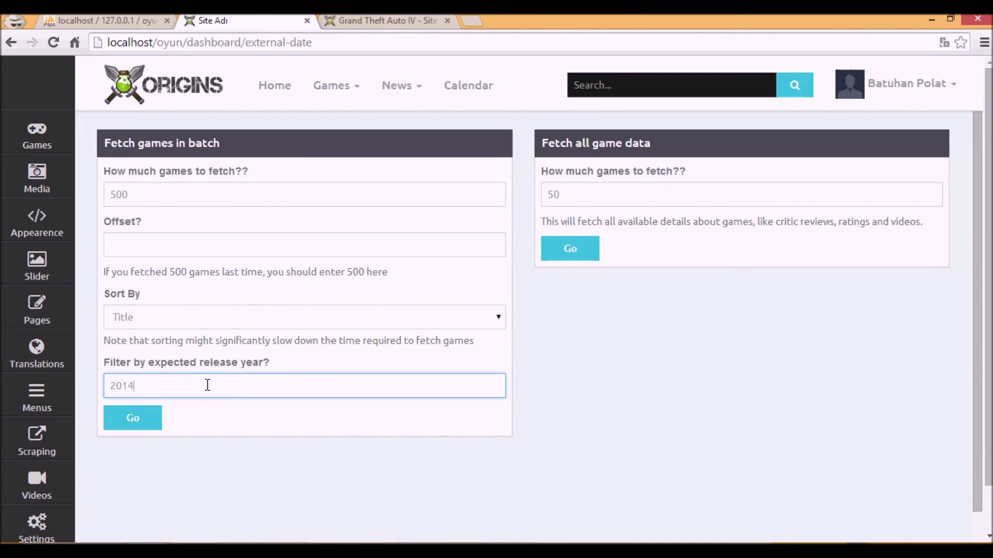
pyautogui.click(131, 419)
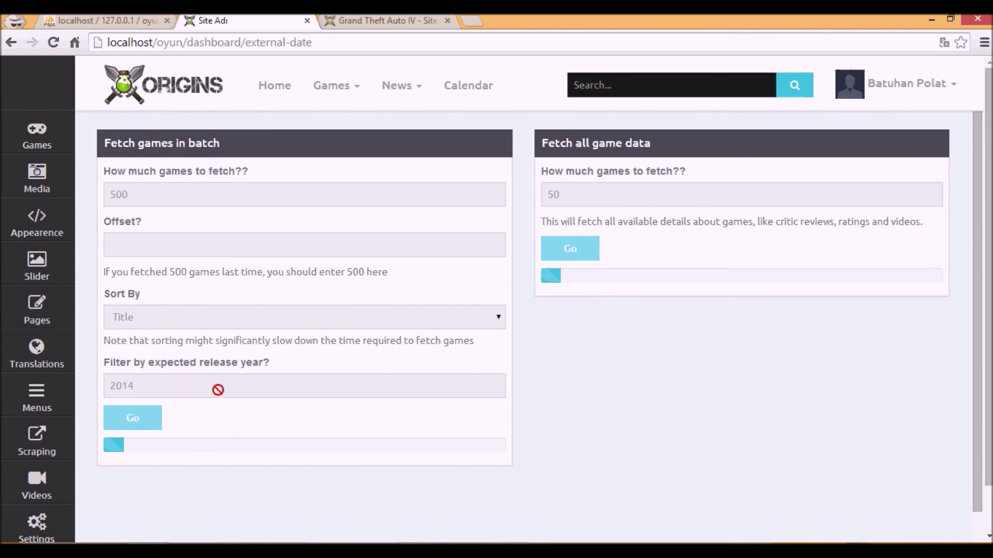
pyautogui.scroll(-3, 191, 337)
pyautogui.scroll(3, 192, 337)
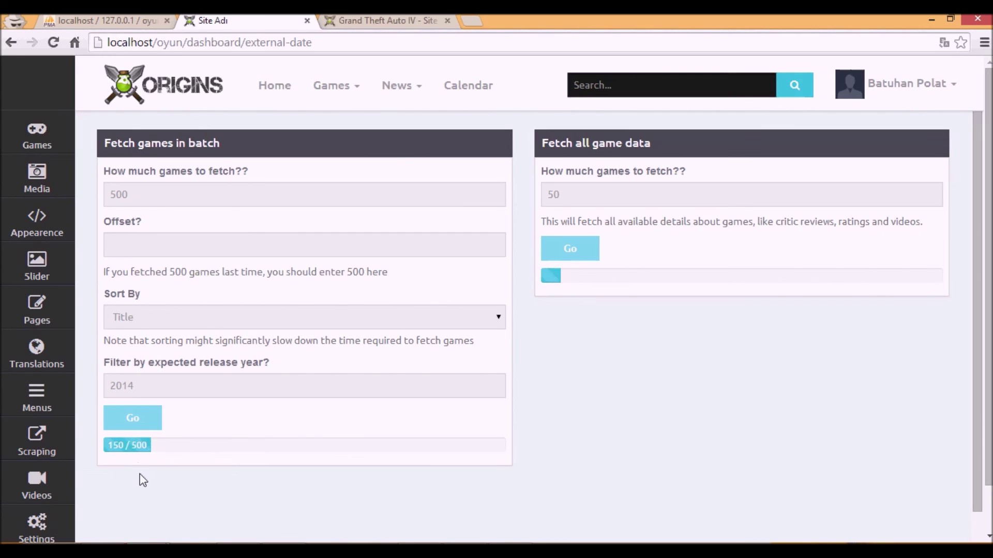
# - Open the site's Games list in a new tab and reload it to show newly fetched games
pyautogui.middleClick(200, 93)
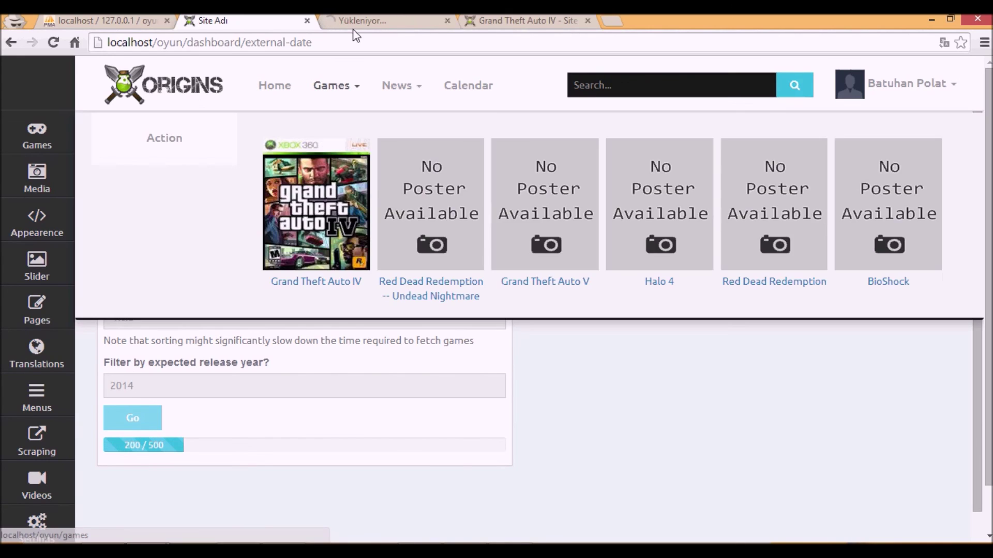
pyautogui.click(357, 24)
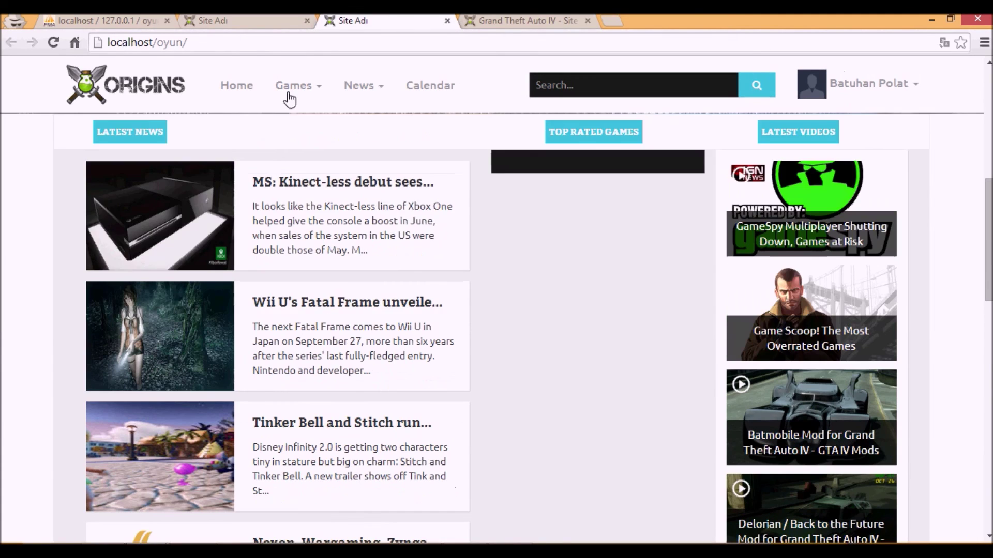
pyautogui.click(288, 84)
pyautogui.click(289, 20)
pyautogui.click(409, 19)
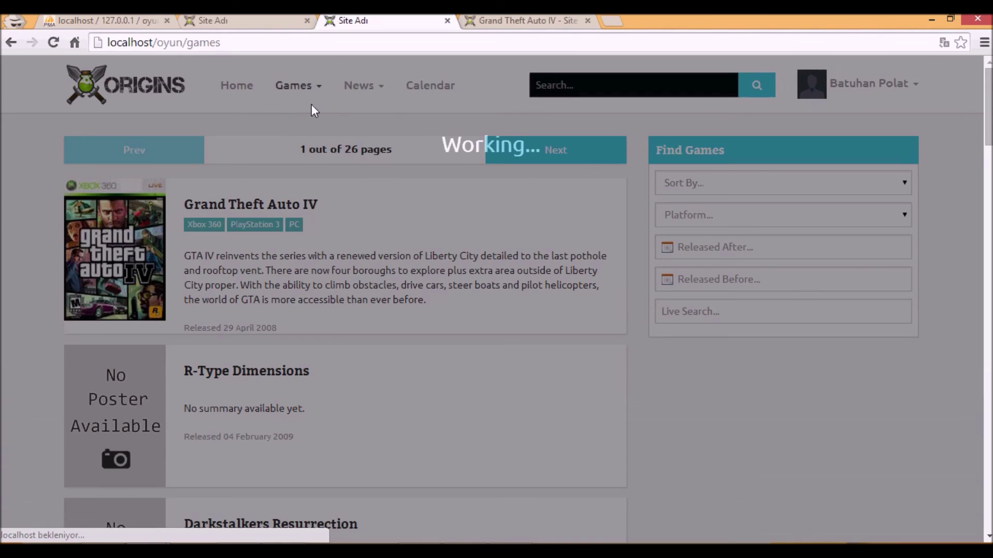
pyautogui.click(345, 93)
# - Browse the News page, then return to the Games list and scroll through it
pyautogui.click(345, 93)
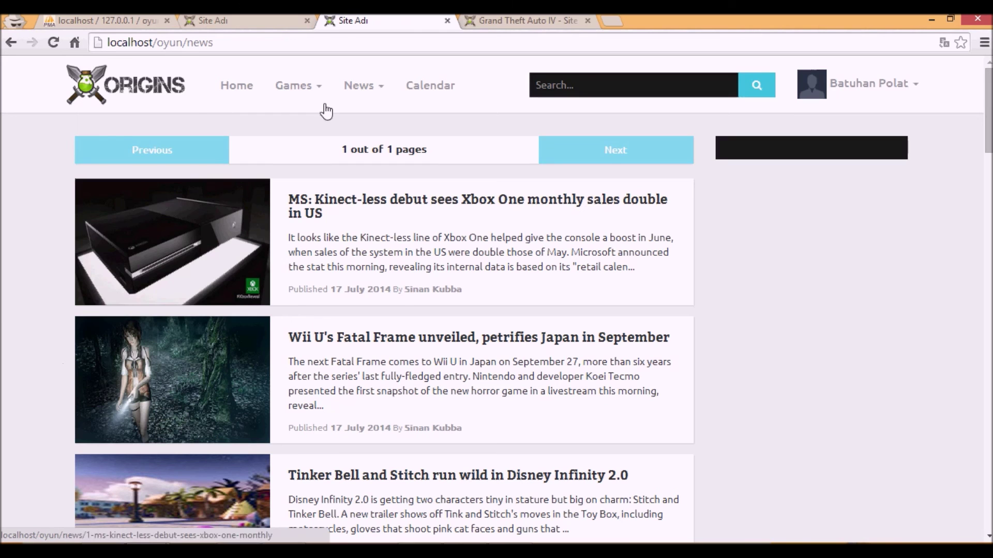
pyautogui.moveTo(354, 88)
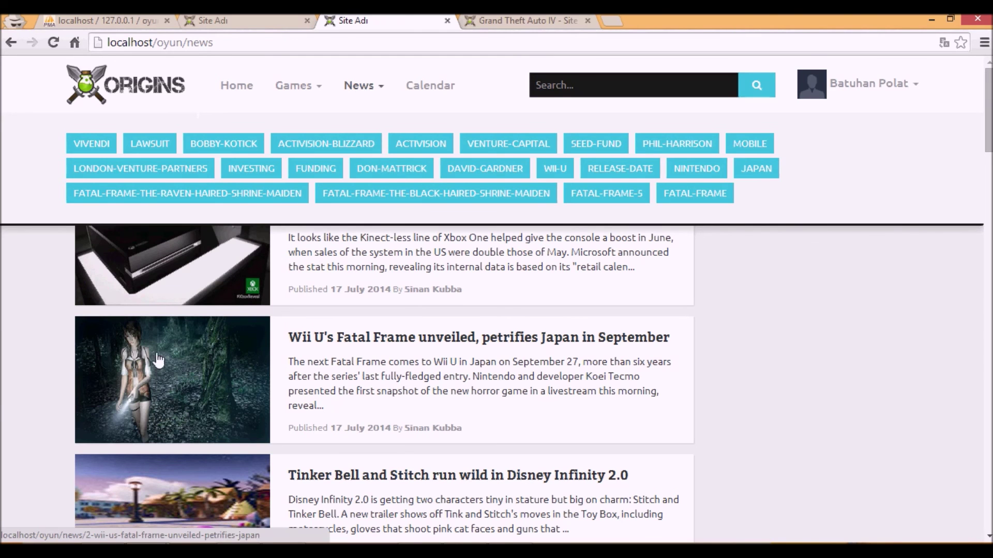
pyautogui.click(303, 88)
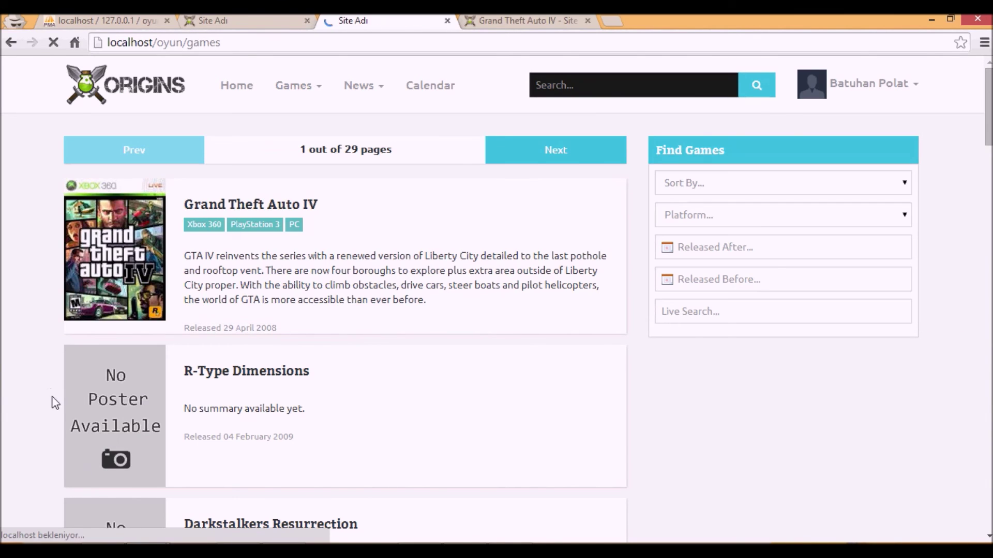
pyautogui.scroll(-20, 55, 402)
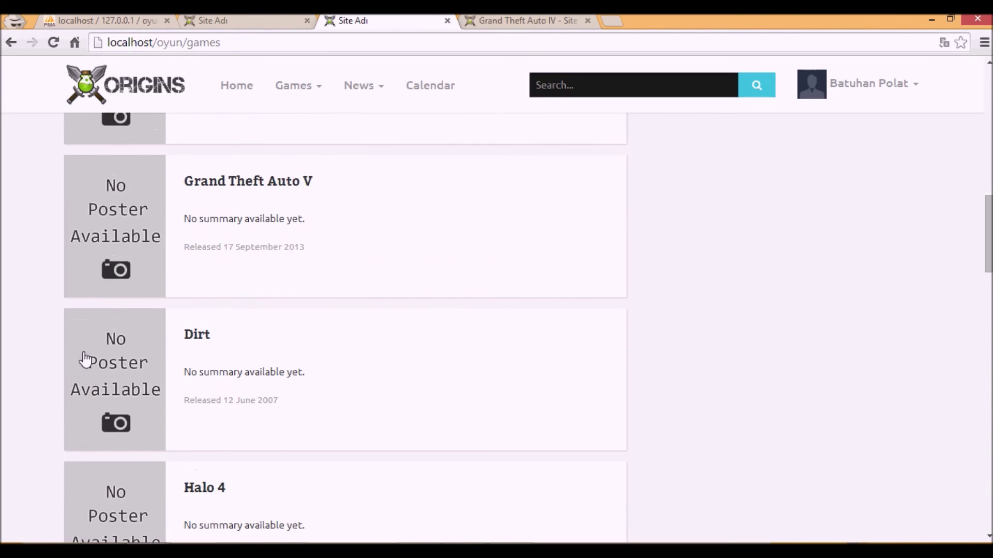
pyautogui.scroll(7, 85, 359)
pyautogui.scroll(10, 310, 269)
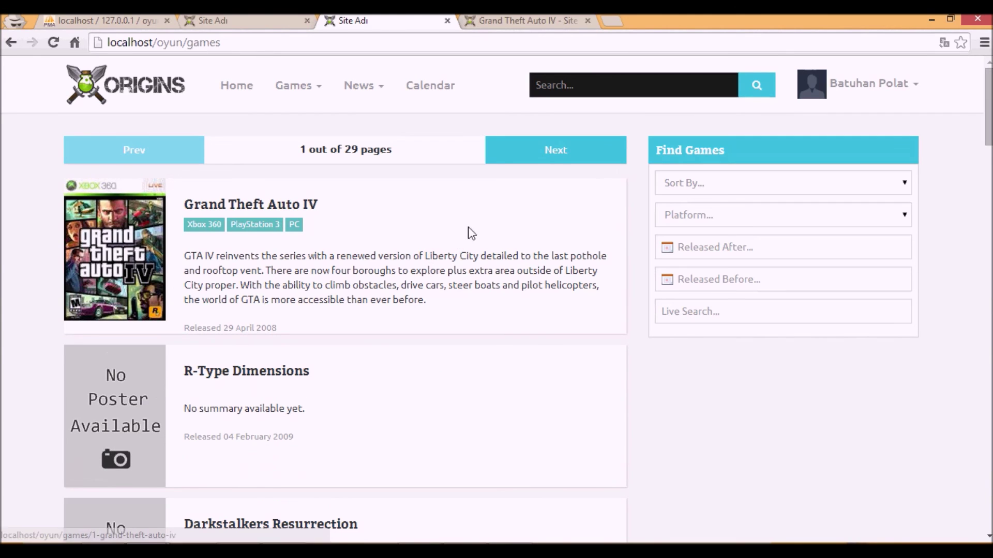
pyautogui.click(564, 156)
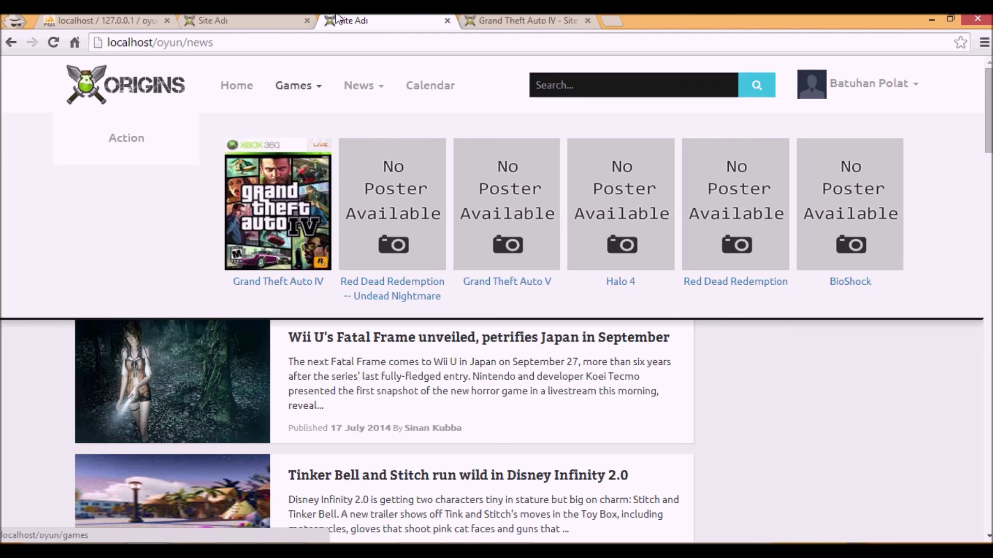
# - Alternate between the Games list and the dashboard fetch page to watch the progress bars
pyautogui.moveTo(300, 85)
pyautogui.click(274, 20)
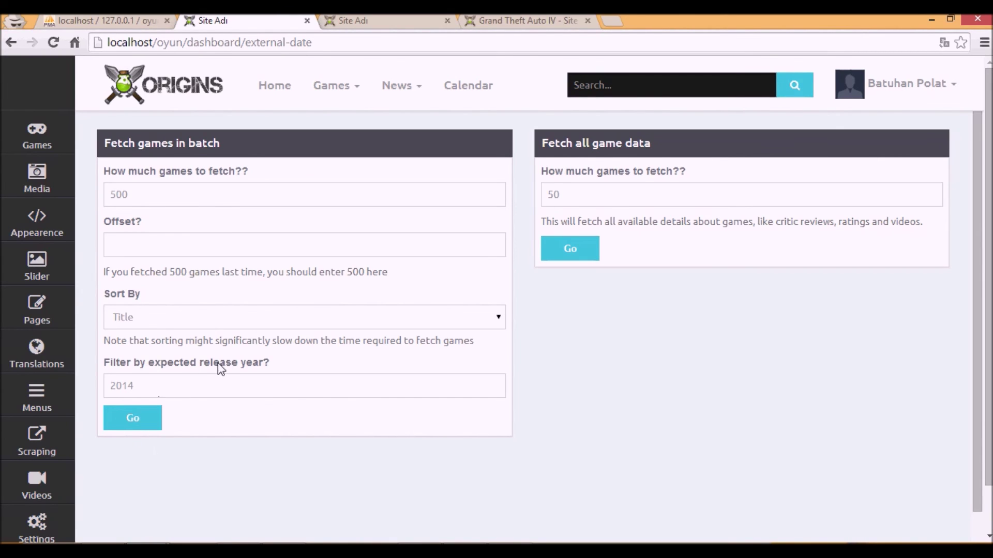
pyautogui.click(408, 16)
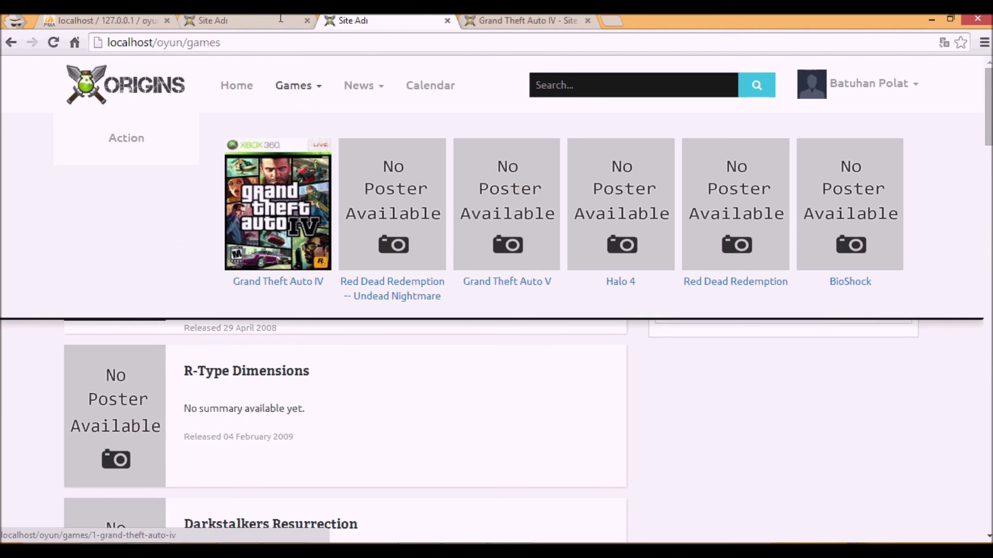
pyautogui.click(279, 19)
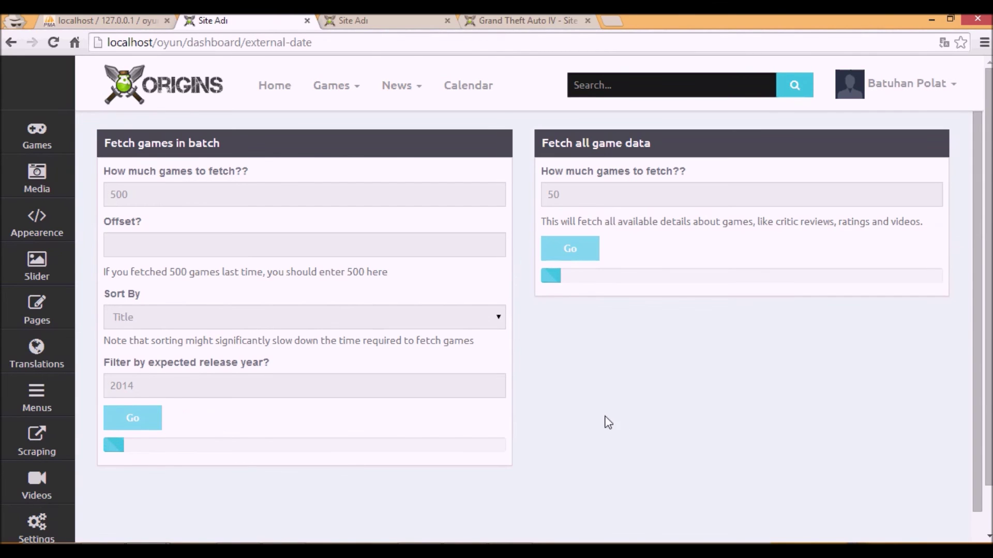
pyautogui.click(389, 20)
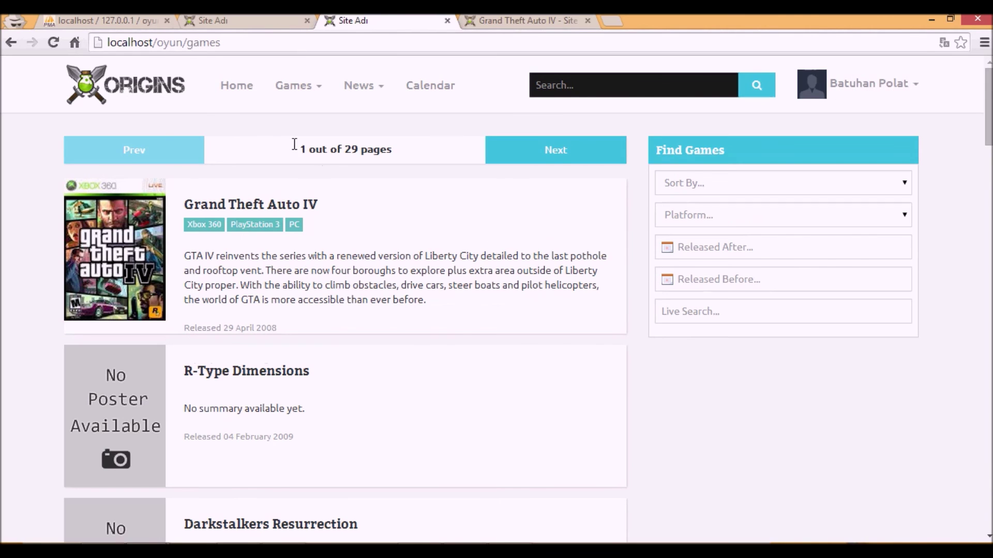
pyautogui.hotkey('ctrl', 'shift', 'Tab')
pyautogui.scroll(-2, 40, 415)
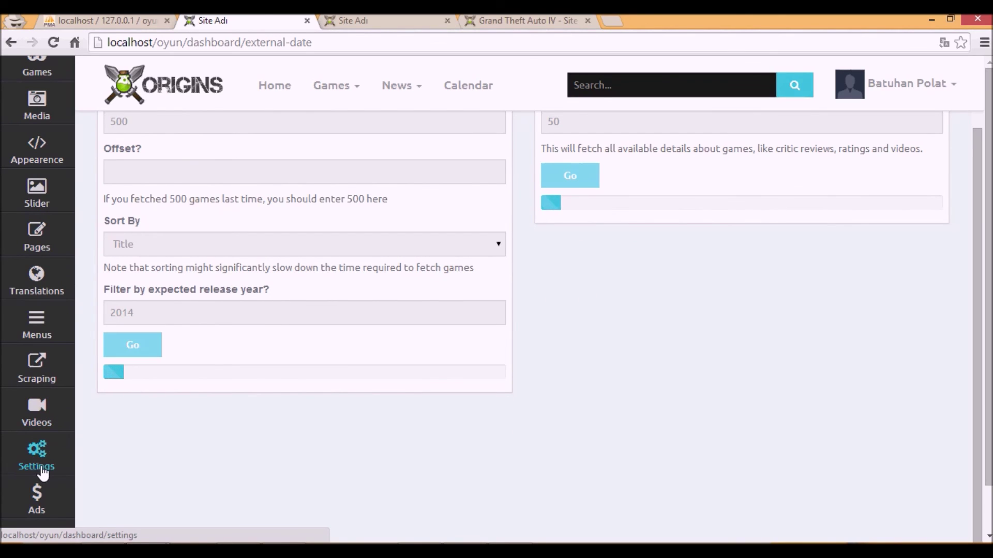
# - View the dashboard's Reviews and Games lists, then return home via the ORIGINS logo
pyautogui.scroll(-2, 35, 460)
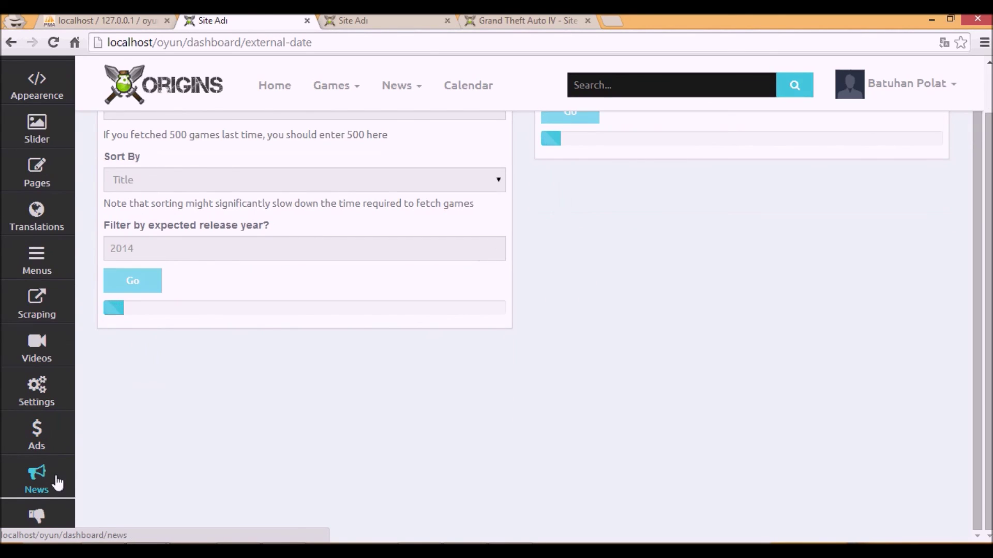
pyautogui.click(9, 530)
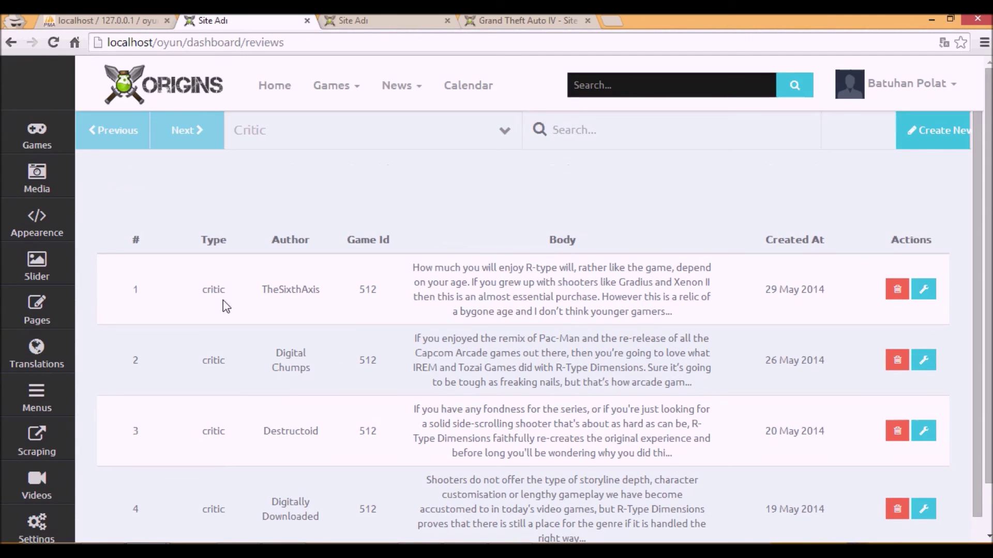
pyautogui.click(63, 145)
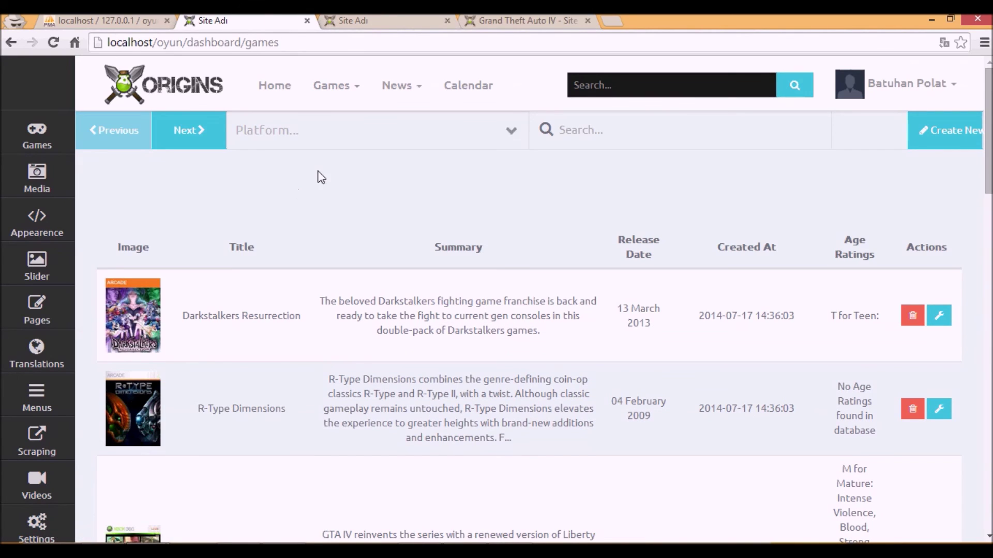
pyautogui.click(198, 102)
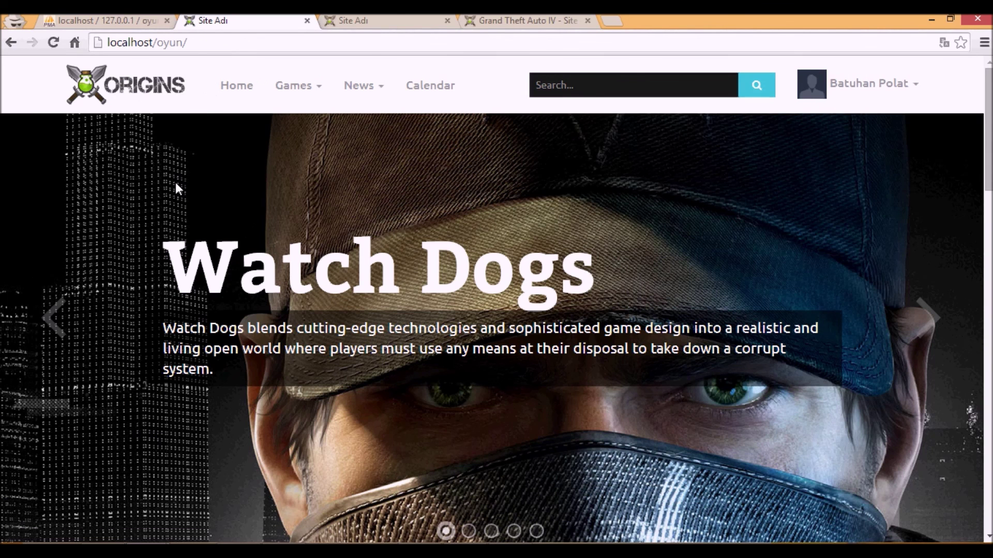
# - From Latest Videos, open the Game Scoop and Batmobile mod videos in new tabs
pyautogui.scroll(-10, 172, 195)
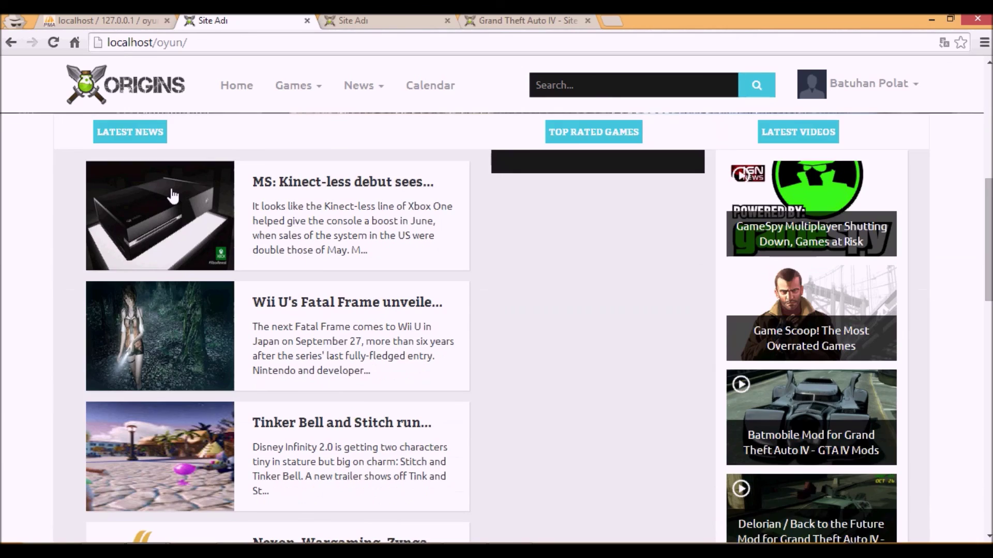
pyautogui.scroll(10, 171, 196)
pyautogui.scroll(-10, 172, 195)
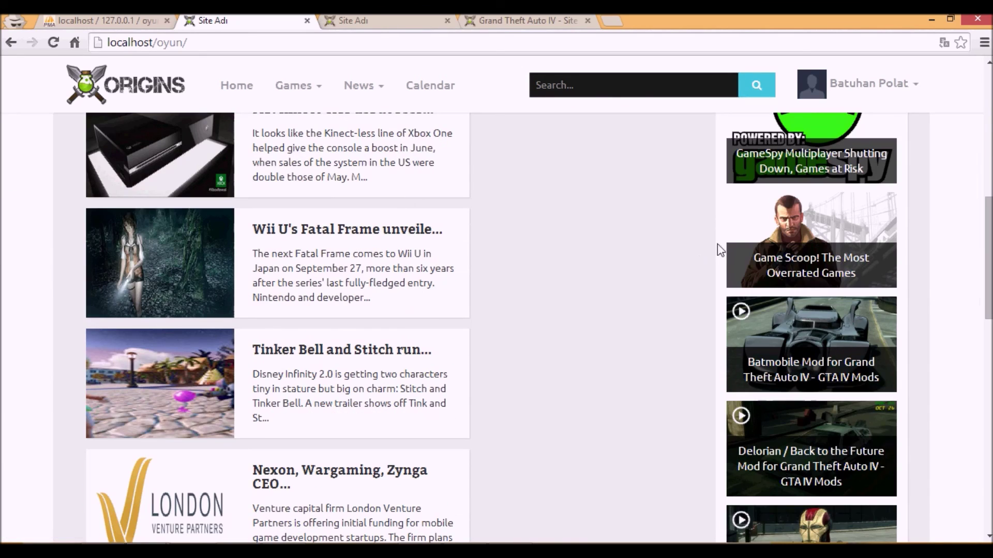
pyautogui.click(798, 232)
pyautogui.click(305, 20)
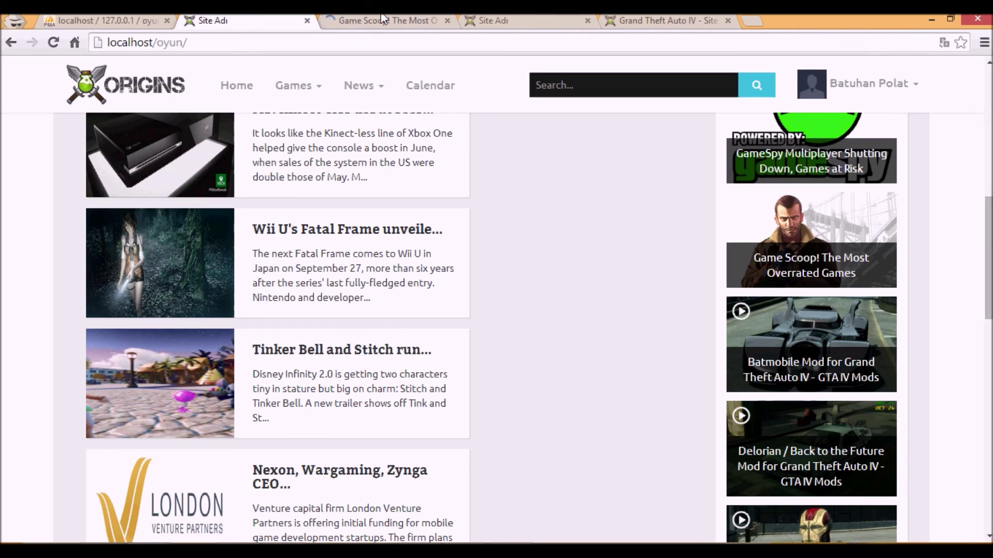
pyautogui.click(785, 314)
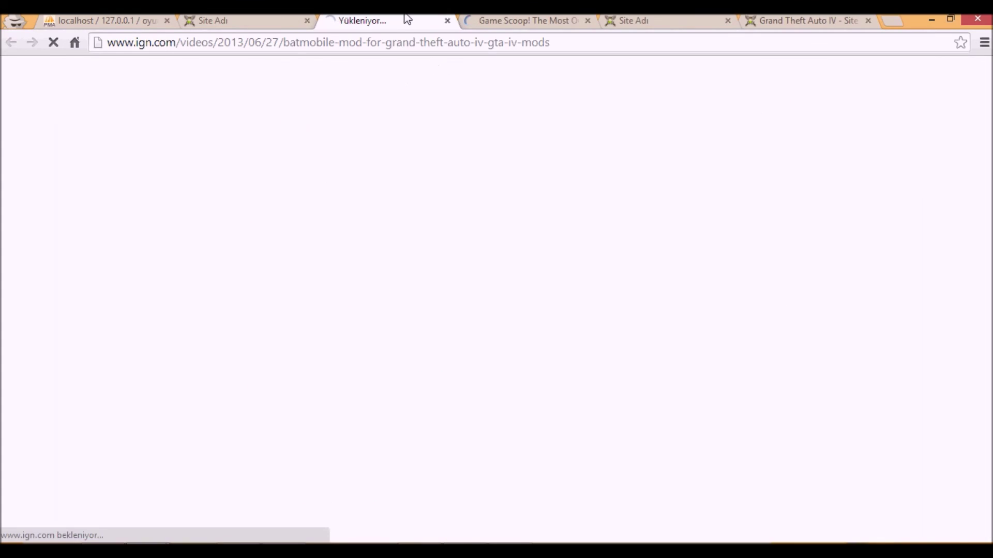
pyautogui.click(221, 25)
# - Switch to the tab with IGN's 'Game Scoop! The Most Overrated Games' video
pyautogui.click(401, 19)
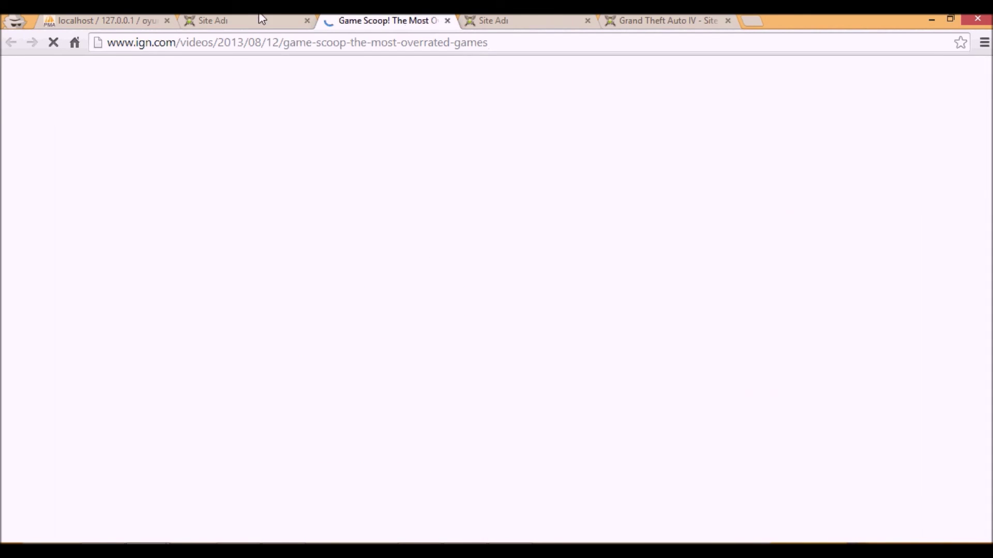
pyautogui.click(251, 19)
pyautogui.click(300, 84)
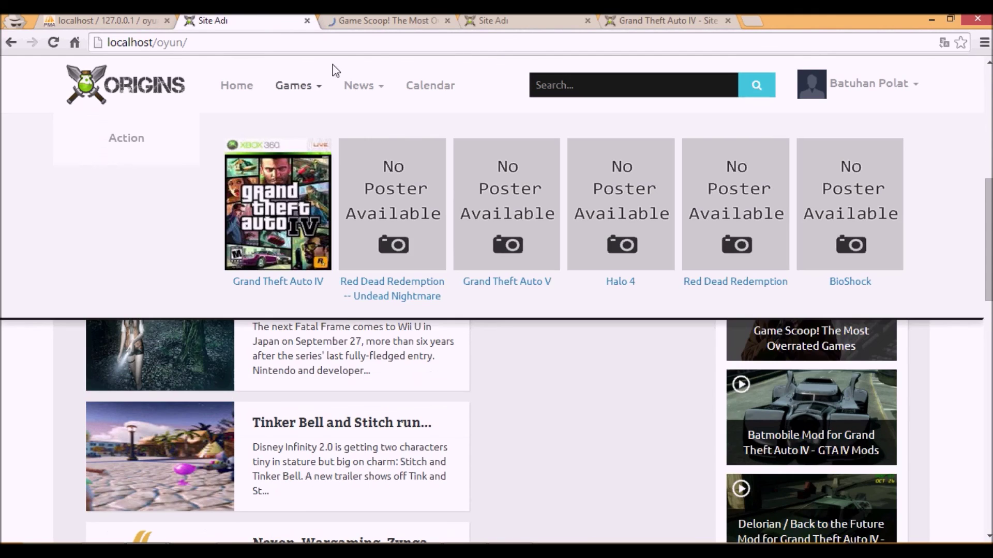
pyautogui.scroll(10, 587, 305)
pyautogui.scroll(-3, 388, 321)
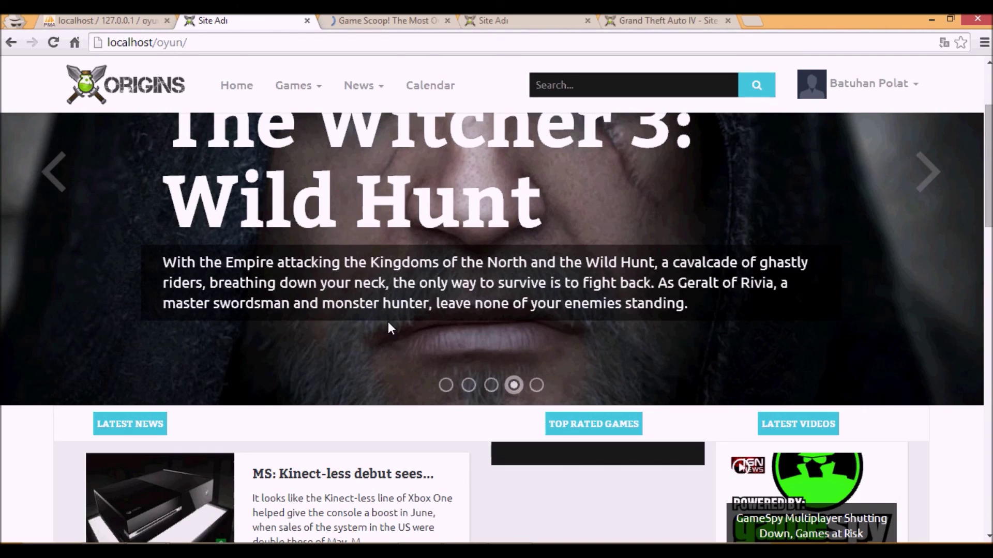
pyautogui.click(388, 20)
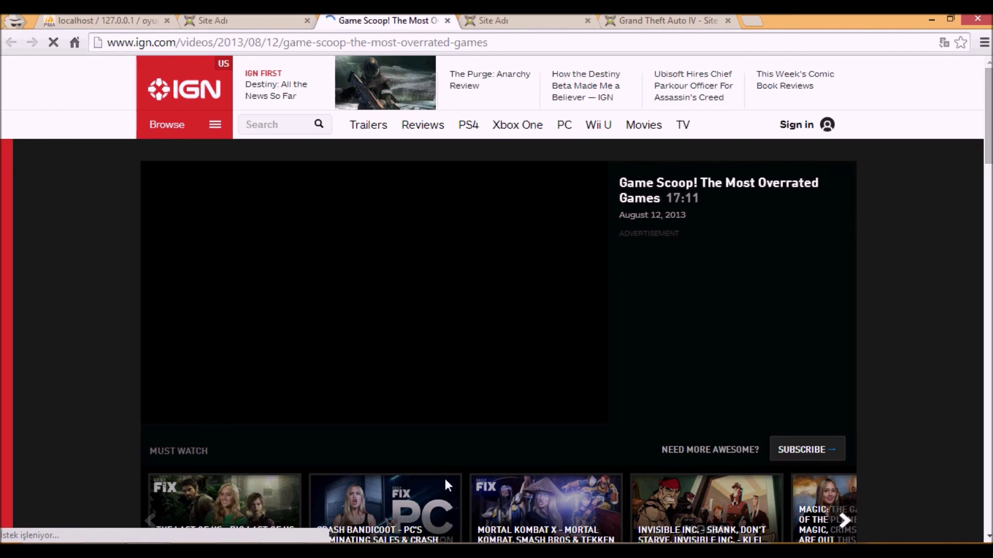